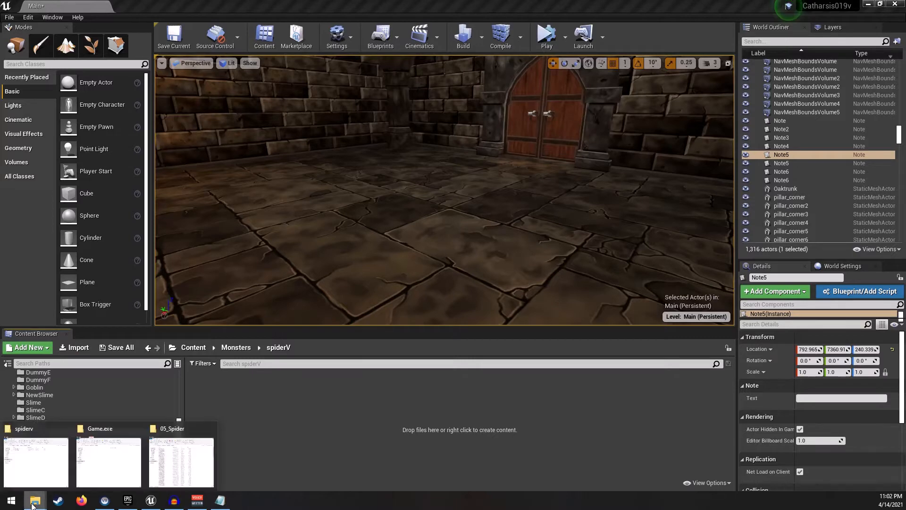
- Open spider227.blend from the spiderv folder and rename the armature object to SpiderArmature
{"action": "left_click", "coordinate": [36, 476]}
{"action": "double_click", "coordinate": [637, 144]}
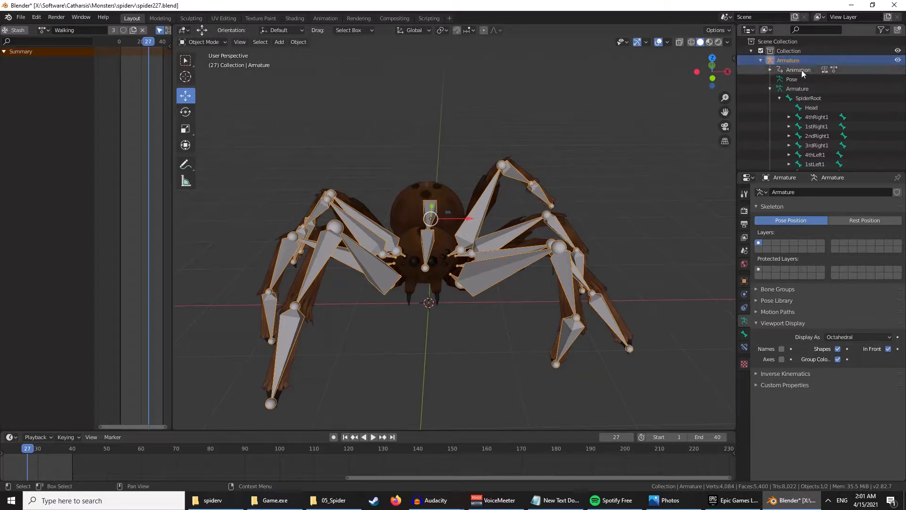
{"action": "double_click", "coordinate": [813, 59]}
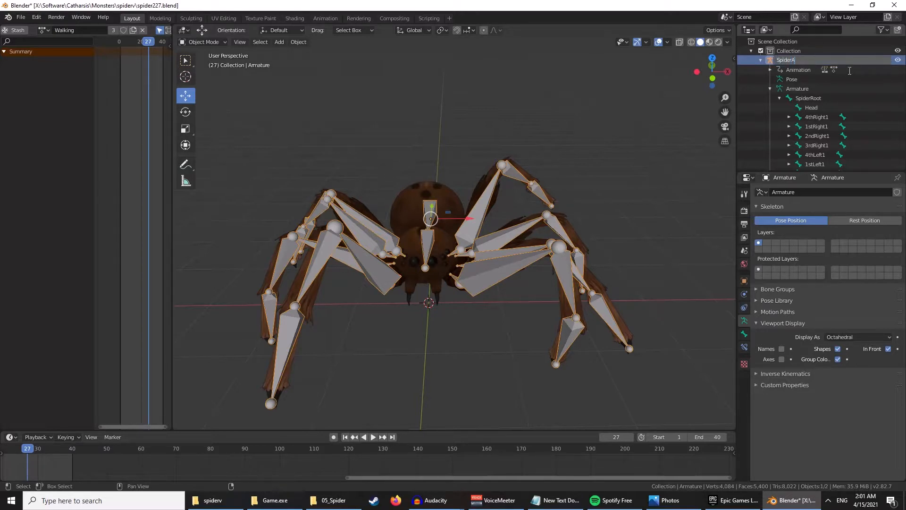
{"action": "type", "text": "SpiderArmature"}
{"action": "key", "text": "Return"}
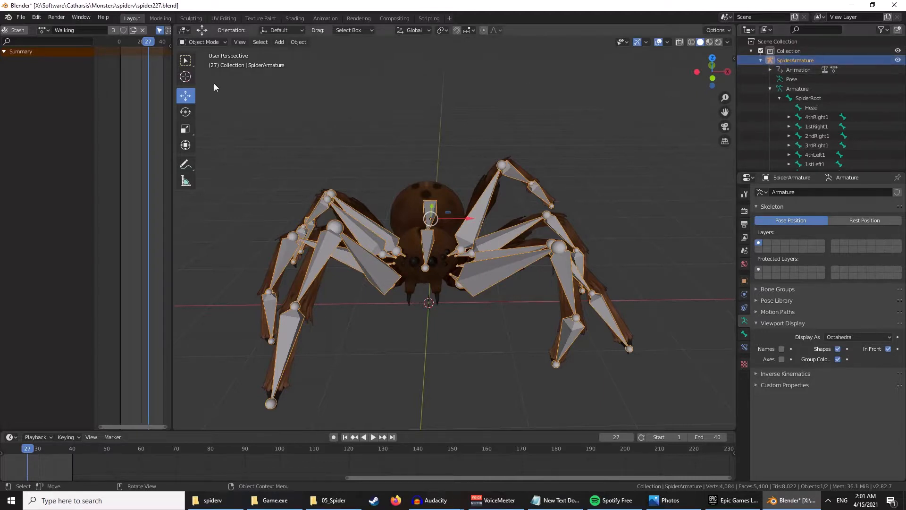
- Open the FBX export dialog and set the Geometry smoothing option to Face
{"action": "left_click", "coordinate": [21, 17]}
{"action": "mouse_move", "coordinate": [46, 156]}
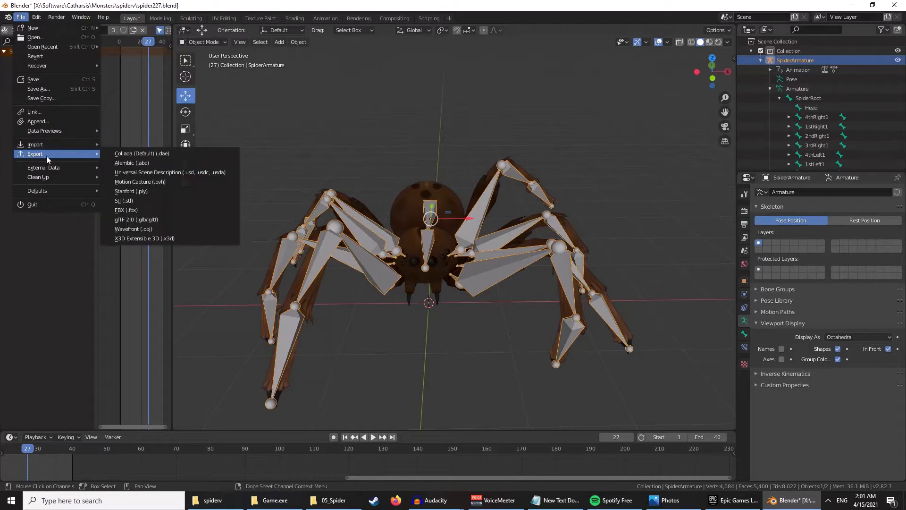
{"action": "left_click", "coordinate": [137, 211]}
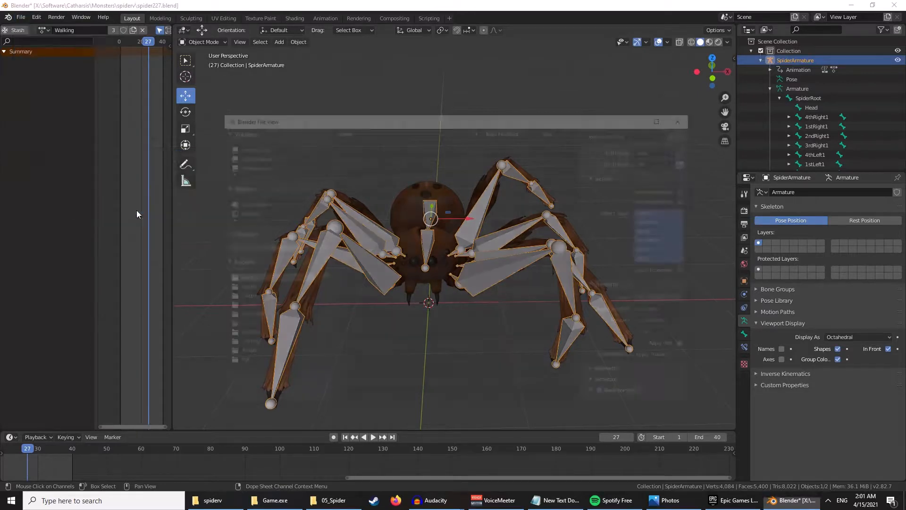
{"action": "scroll", "coordinate": [607, 304], "scroll_direction": "down", "scroll_amount": 2}
{"action": "scroll", "coordinate": [607, 302], "scroll_direction": "down", "scroll_amount": 1}
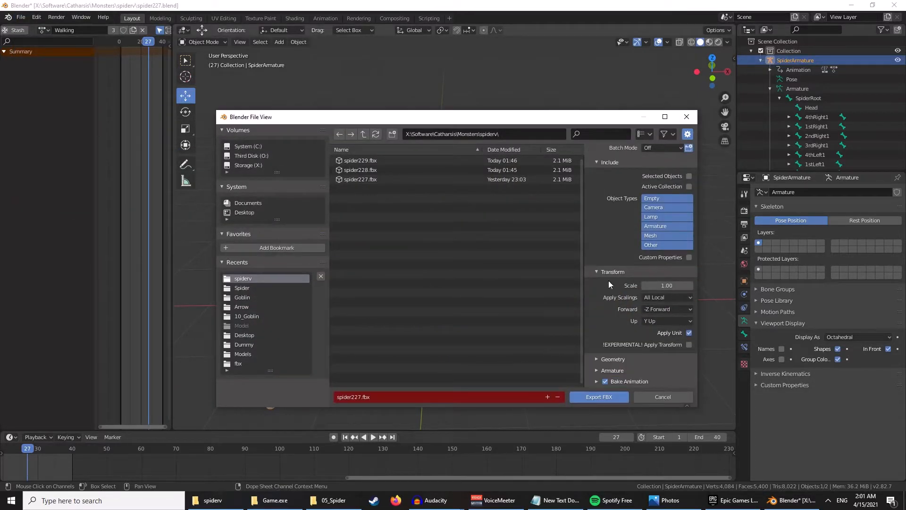
{"action": "left_click", "coordinate": [597, 360]}
{"action": "scroll", "coordinate": [610, 321], "scroll_direction": "down", "scroll_amount": 4}
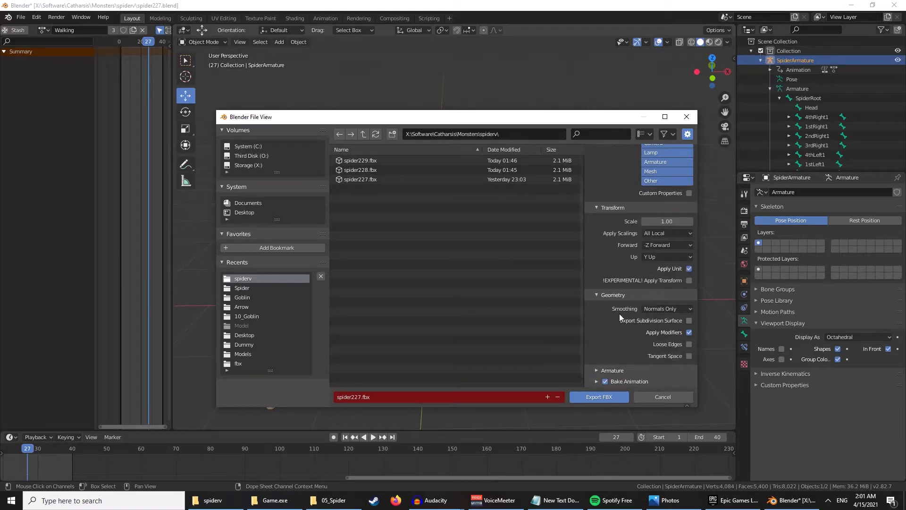
{"action": "left_click", "coordinate": [679, 310]}
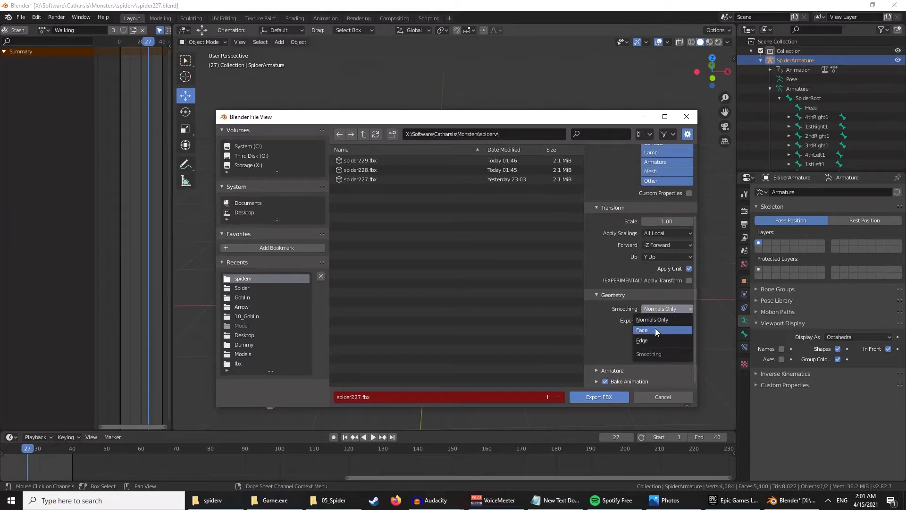
{"action": "left_click", "coordinate": [656, 329]}
- Disable Add Leaf Bones in the Armature export options and export spider227.fbx
{"action": "left_click", "coordinate": [597, 370]}
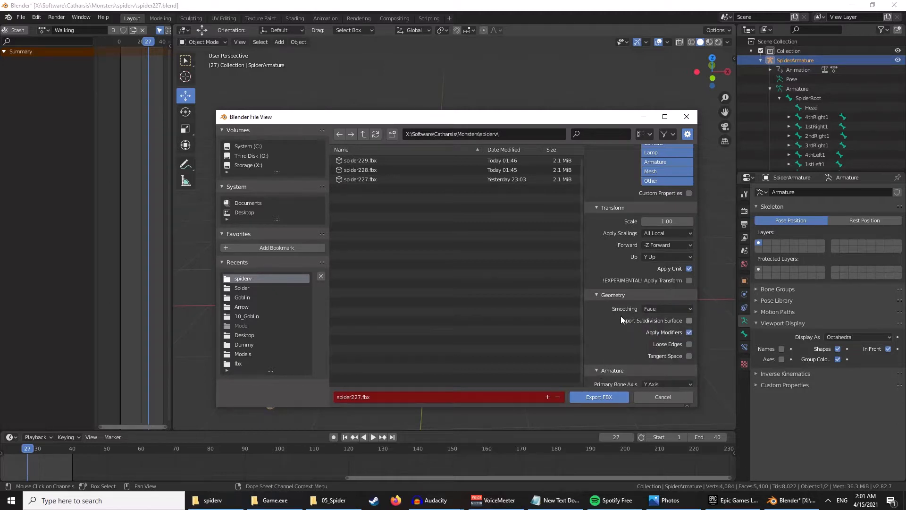
{"action": "scroll", "coordinate": [621, 316], "scroll_direction": "down", "scroll_amount": 4}
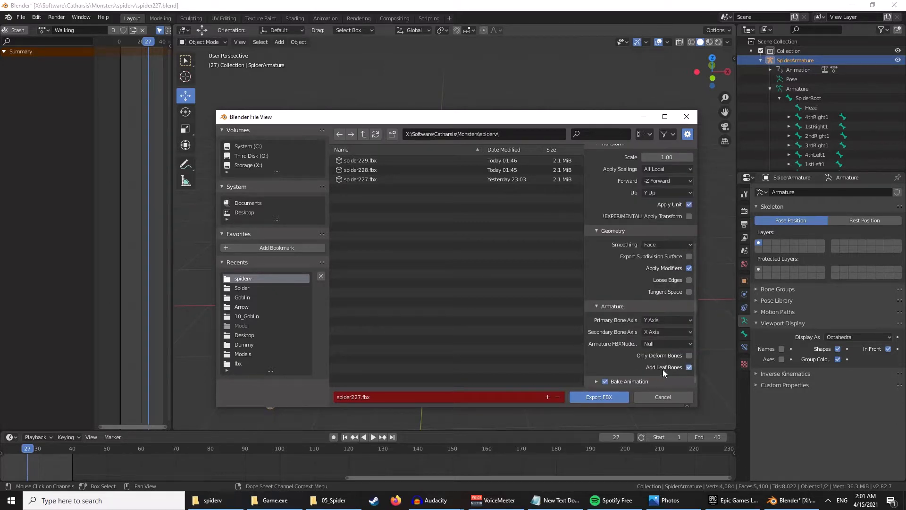
{"action": "left_click", "coordinate": [689, 367]}
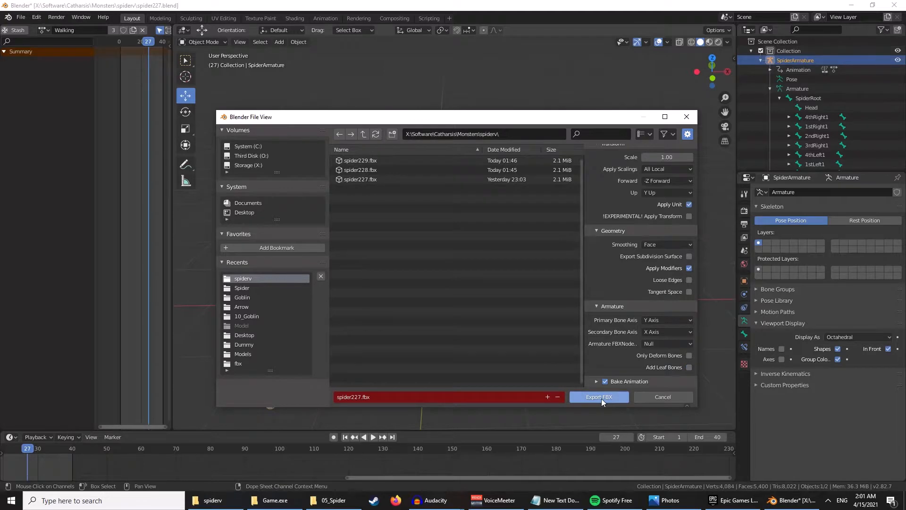
{"action": "left_click", "coordinate": [602, 398]}
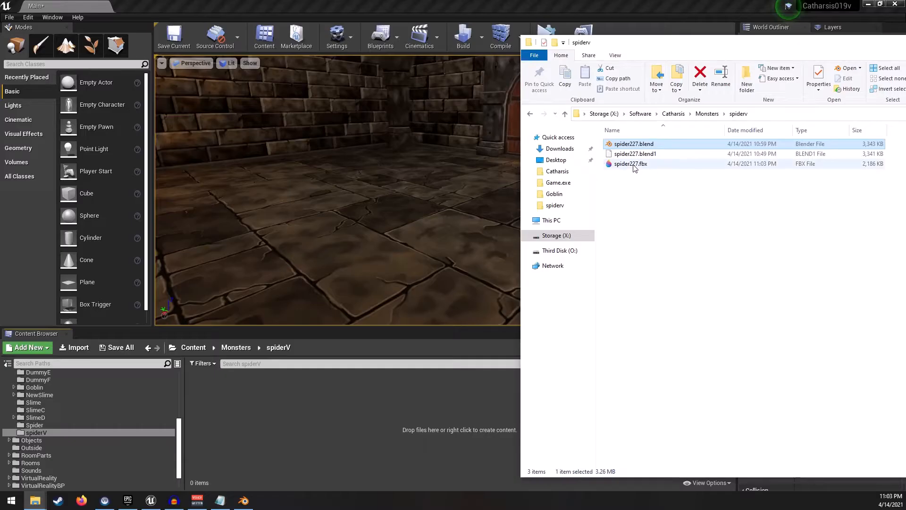
- Import spider227.fbx into the Content/Monsters/spiderV folder with the default FBX import options
{"action": "left_click", "coordinate": [633, 164]}
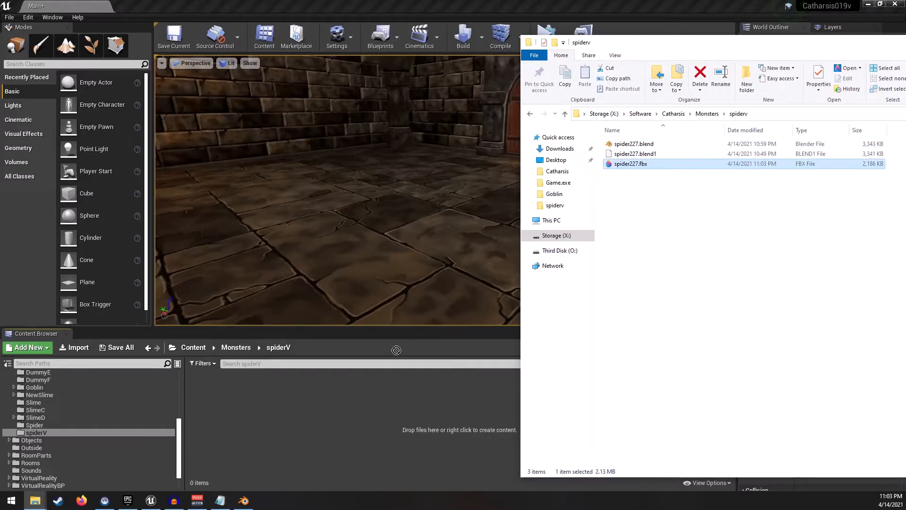
{"action": "left_click_drag", "start_coordinate": [633, 165], "coordinate": [295, 393]}
{"action": "left_click", "coordinate": [314, 388]}
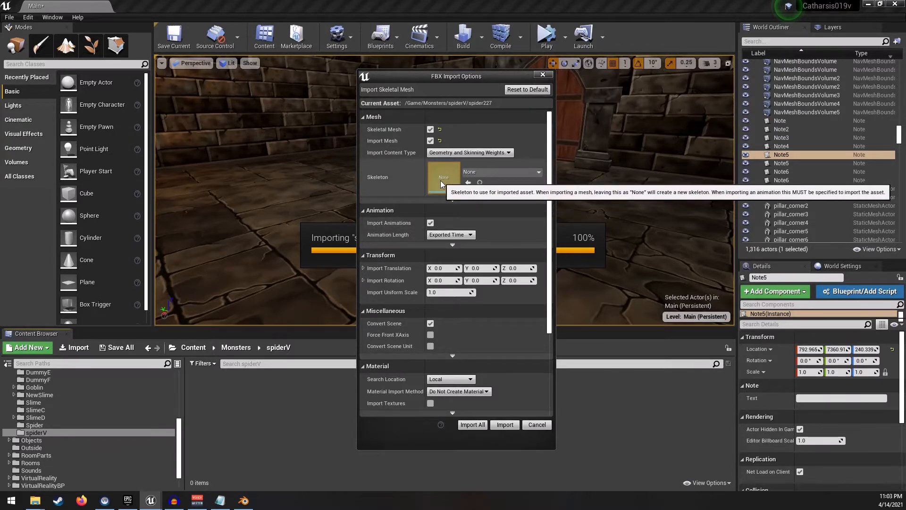
{"action": "left_click", "coordinate": [504, 425]}
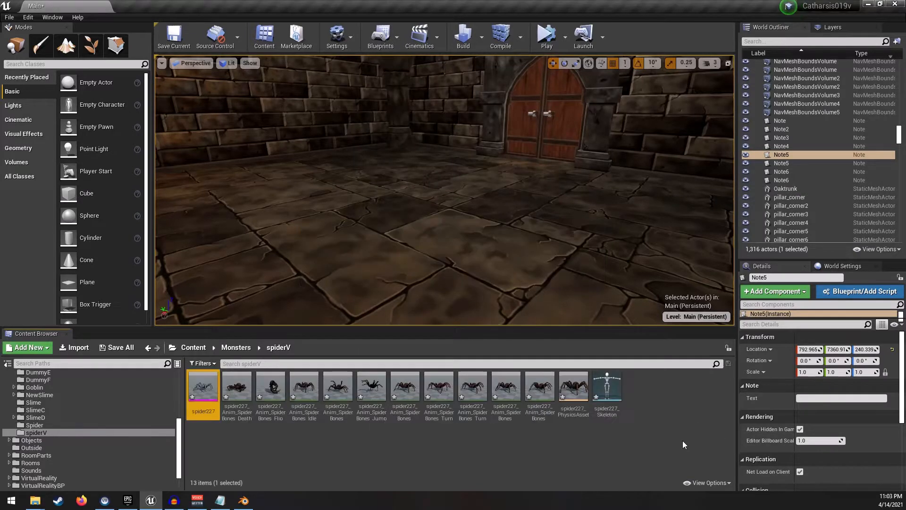
- Assign SpiderBlend_Mat to the spider227 mesh's material slot, then save and close the mesh editor
{"action": "double_click", "coordinate": [208, 386]}
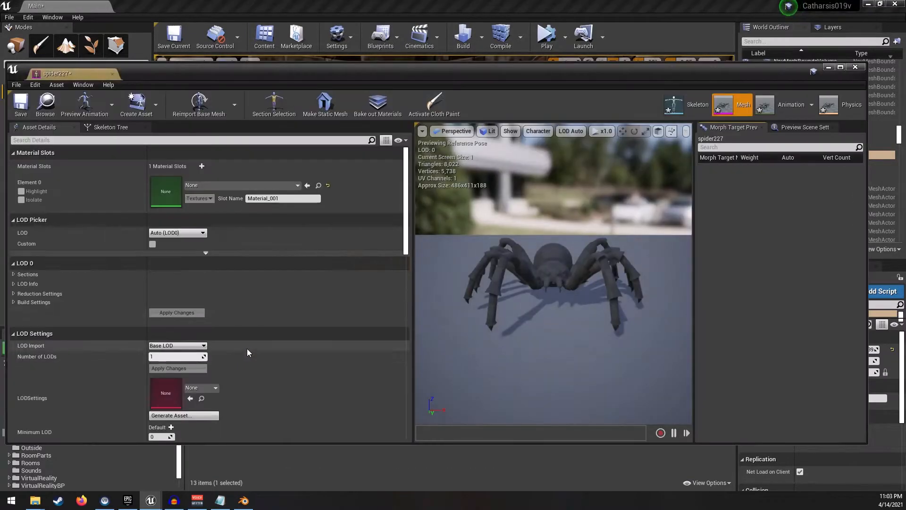
{"action": "left_click", "coordinate": [263, 185]}
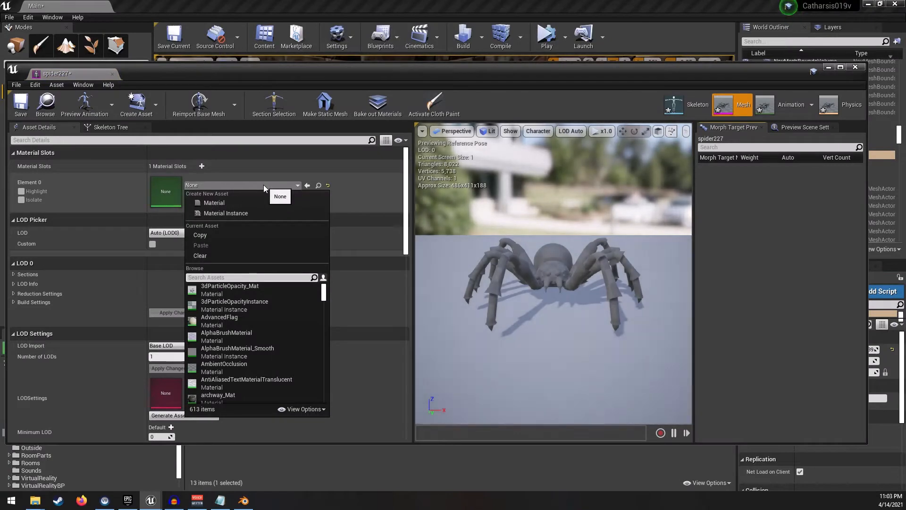
{"action": "type", "text": "spider"}
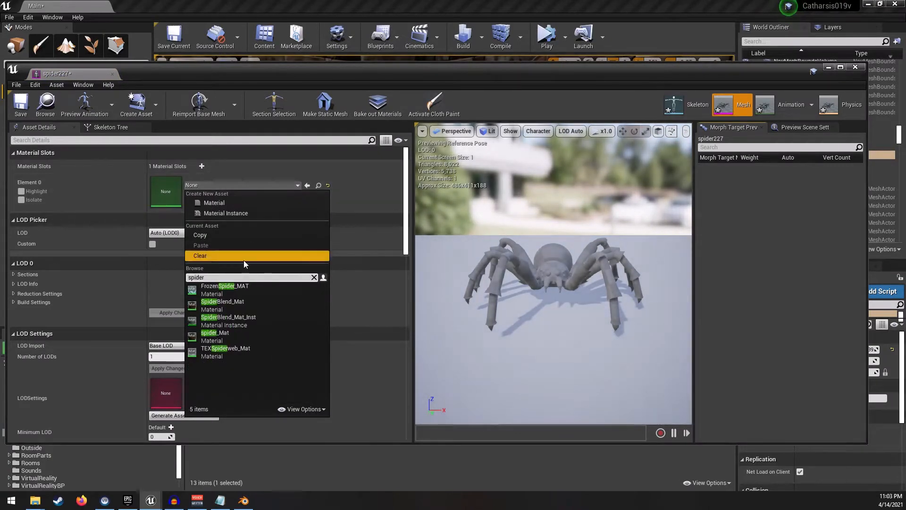
{"action": "left_click", "coordinate": [238, 305]}
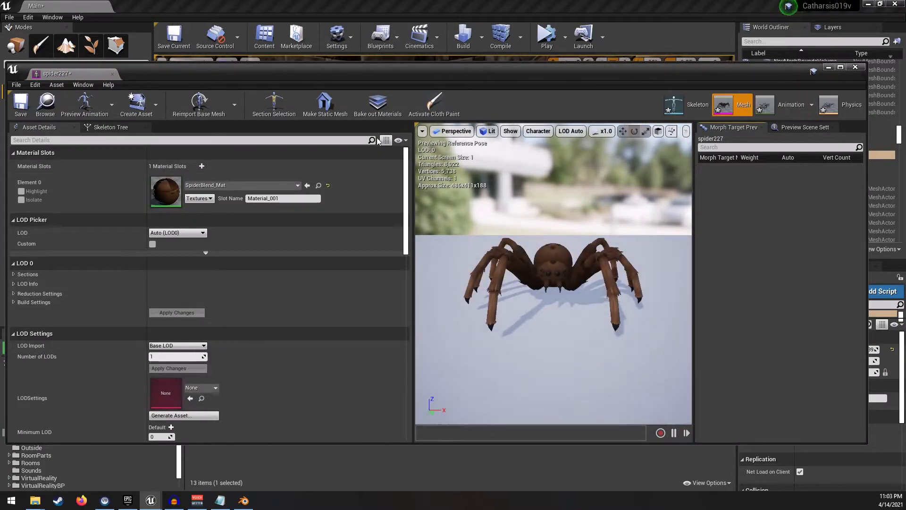
{"action": "left_click", "coordinate": [19, 104]}
{"action": "left_click", "coordinate": [855, 66]}
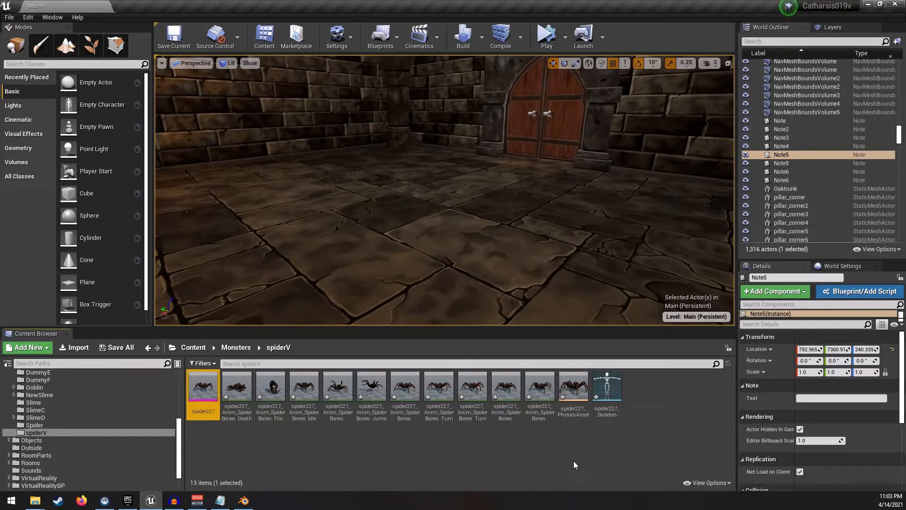
- Open spider227_PhysicsAsset and delete the 1stRight1 leg collision body
{"action": "double_click", "coordinate": [576, 392]}
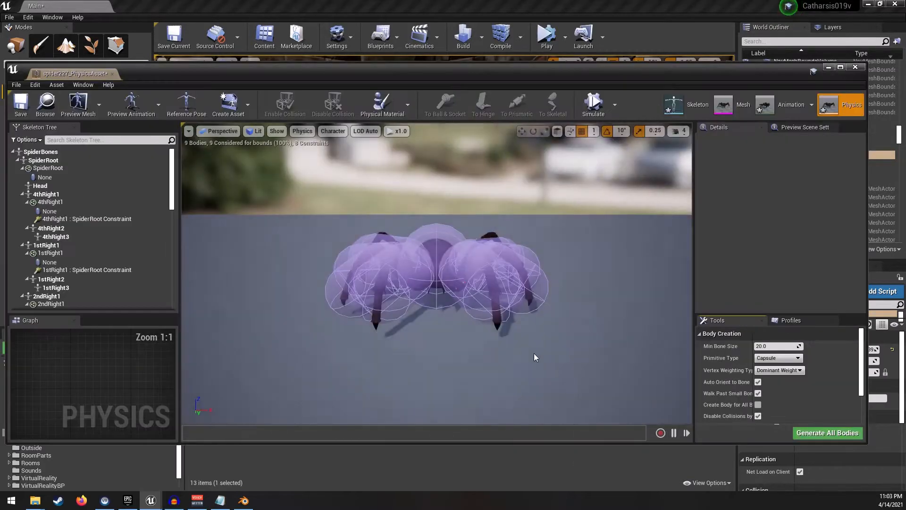
{"action": "right_click_drag", "start_coordinate": [534, 378], "coordinate": [579, 420]}
{"action": "key", "text": "w"}
{"action": "key", "text": "s"}
{"action": "key", "text": "w"}
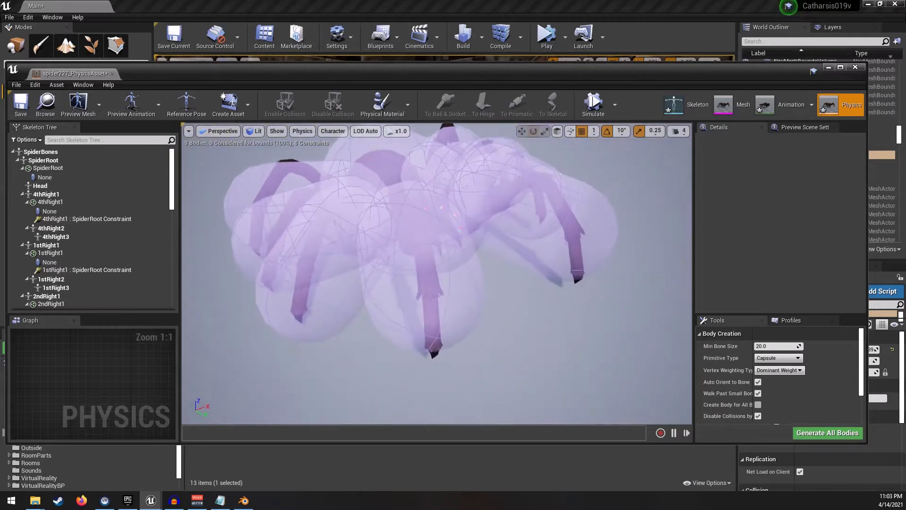
{"action": "right_click_drag", "start_coordinate": [439, 241], "coordinate": [445, 242]}
{"action": "left_click", "coordinate": [451, 273]}
{"action": "right_click_drag", "start_coordinate": [491, 291], "coordinate": [481, 272]}
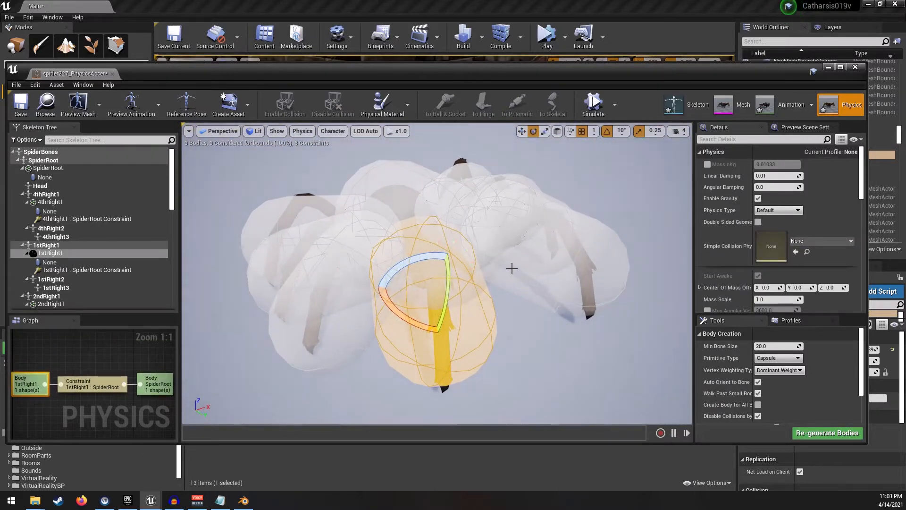
{"action": "key", "text": "Delete"}
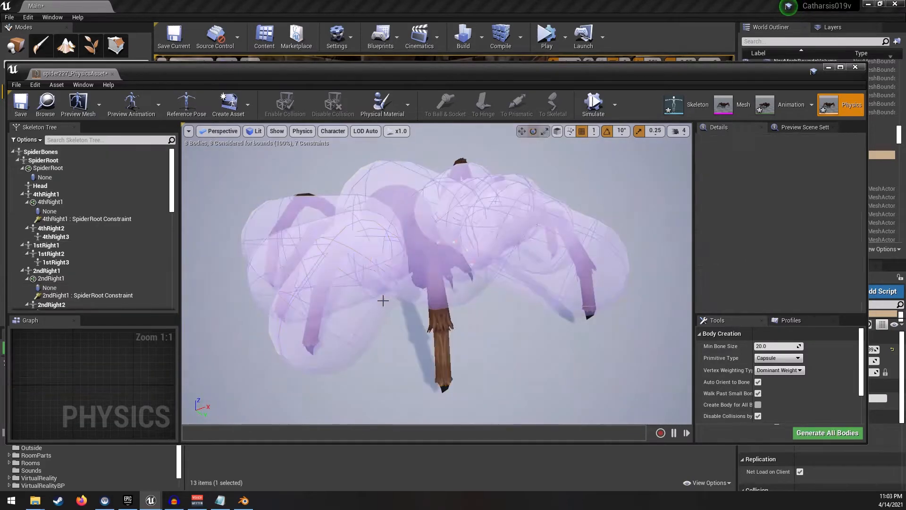
- Delete all remaining collision bodies from the spider's physics asset
{"action": "left_click", "coordinate": [380, 301]}
{"action": "key", "text": "Delete"}
{"action": "left_click", "coordinate": [555, 278]}
{"action": "key", "text": "Delete"}
{"action": "left_click", "coordinate": [402, 271]}
{"action": "key", "text": "Delete"}
{"action": "left_click", "coordinate": [347, 286]}
{"action": "left_click", "coordinate": [361, 250]}
{"action": "key", "text": "Delete"}
{"action": "left_click", "coordinate": [460, 236]}
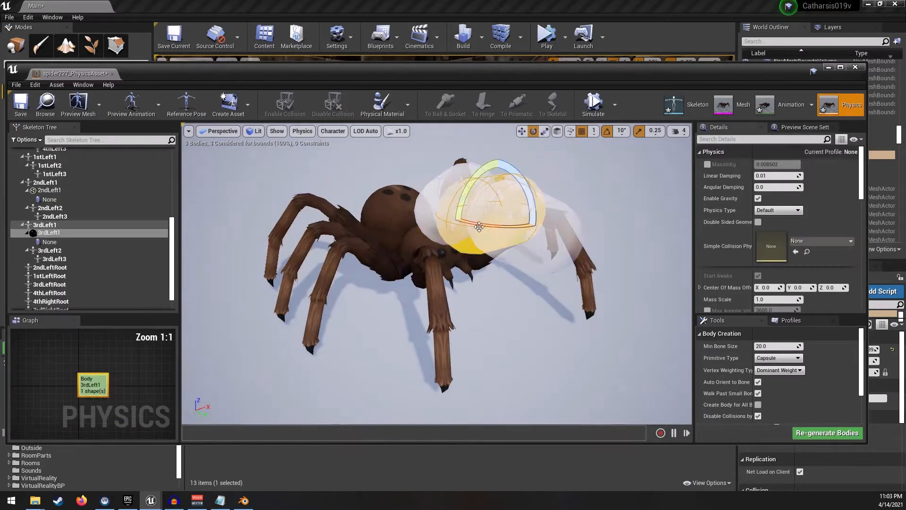
{"action": "key", "text": "Delete"}
{"action": "left_click", "coordinate": [517, 236]}
{"action": "key", "text": "Delete"}
{"action": "left_click", "coordinate": [472, 215]}
{"action": "key", "text": "Delete"}
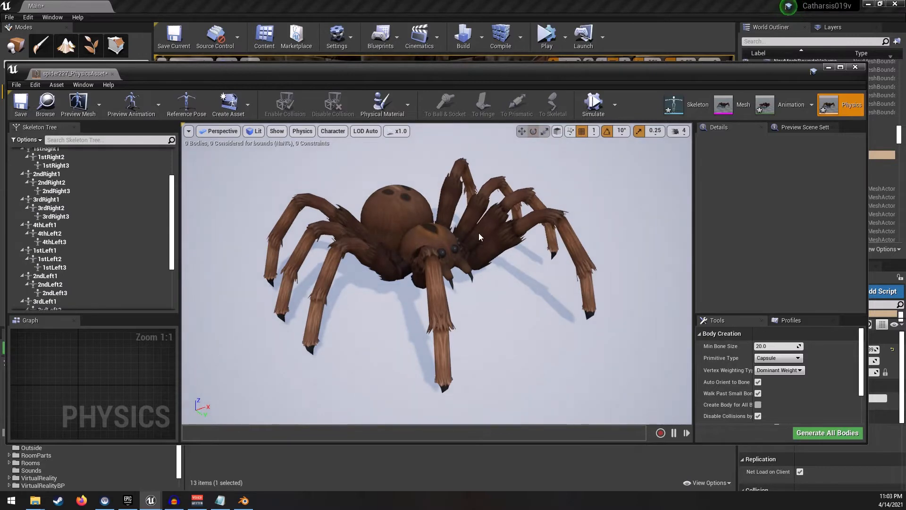
- Maximize the physics asset editor and add a sphere collision shape to the SpiderRoot bone
{"action": "right_click_drag", "start_coordinate": [479, 237], "coordinate": [427, 237]}
{"action": "double_click", "coordinate": [477, 74]}
{"action": "right_click_drag", "start_coordinate": [484, 217], "coordinate": [486, 188]}
{"action": "scroll", "coordinate": [87, 197], "scroll_direction": "up", "scroll_amount": 3}
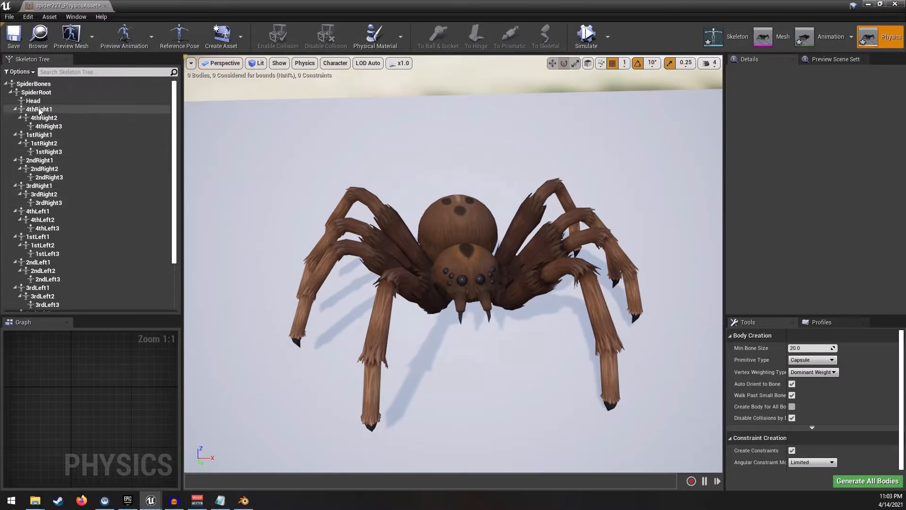
{"action": "left_click", "coordinate": [37, 92]}
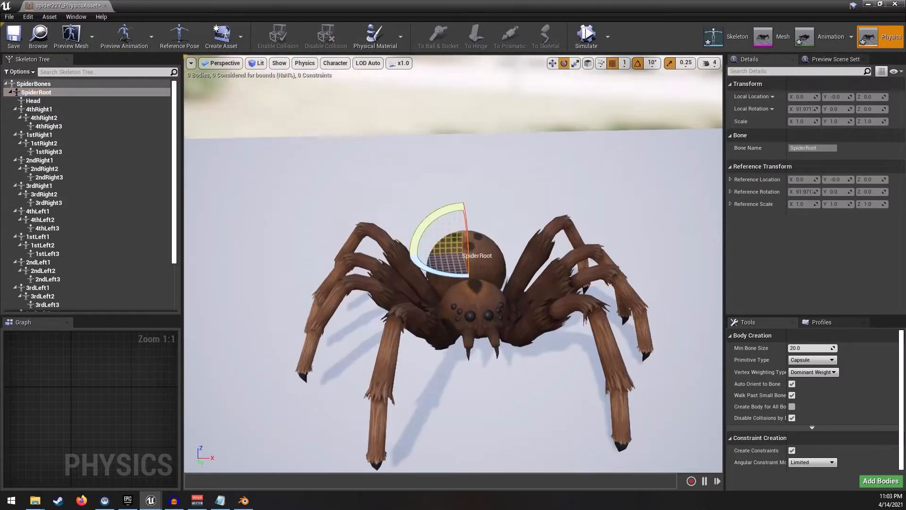
{"action": "right_click_drag", "start_coordinate": [454, 264], "coordinate": [543, 297]}
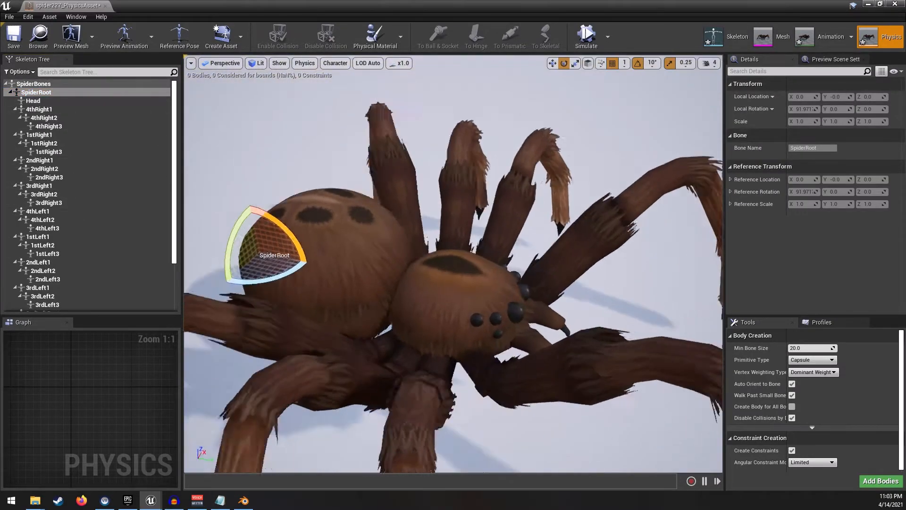
{"action": "right_click_drag", "start_coordinate": [372, 184], "coordinate": [301, 222]}
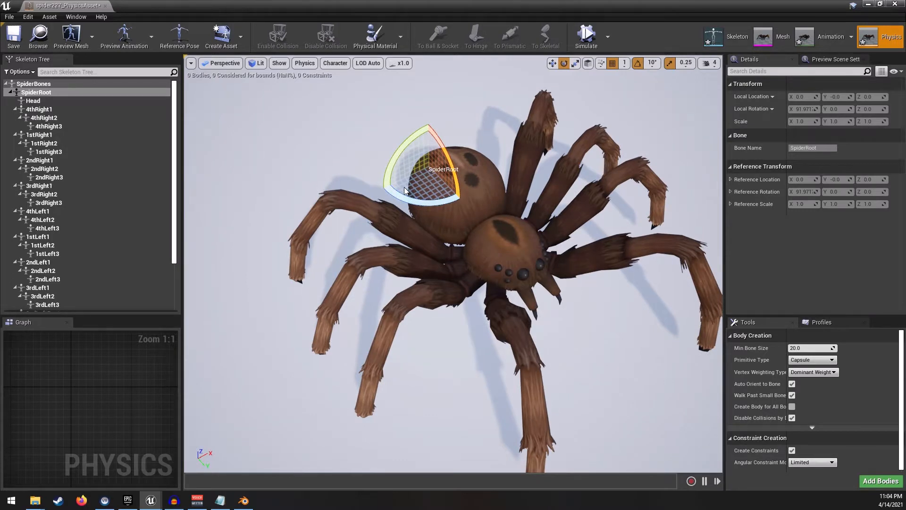
{"action": "left_click", "coordinate": [42, 102]}
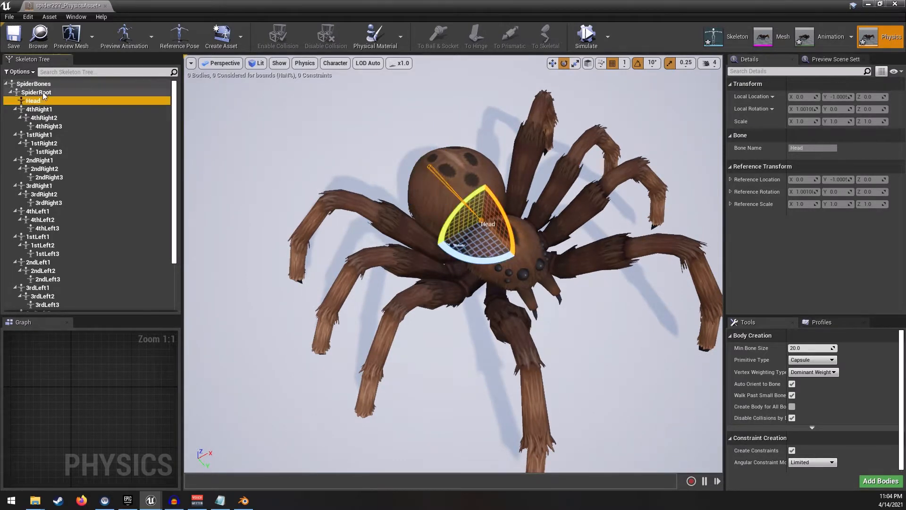
{"action": "left_click", "coordinate": [45, 94]}
{"action": "right_click", "coordinate": [54, 95]}
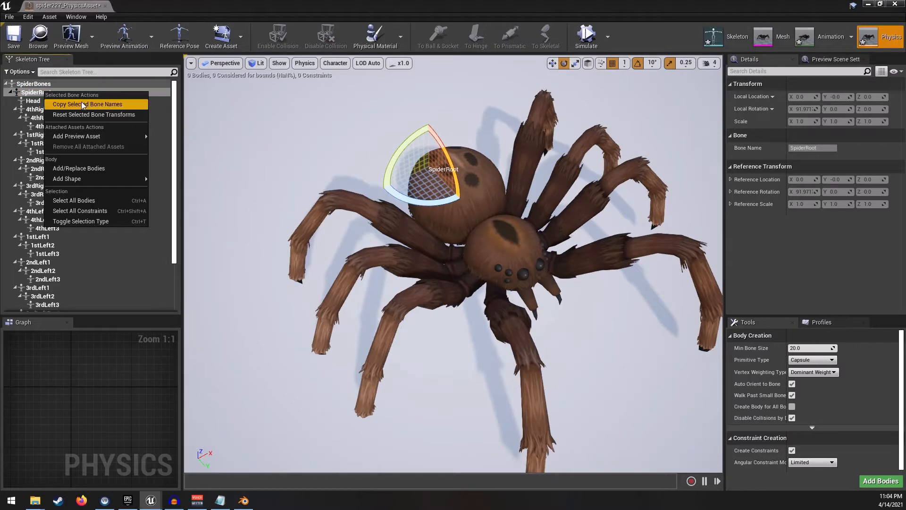
{"action": "mouse_move", "coordinate": [86, 180]}
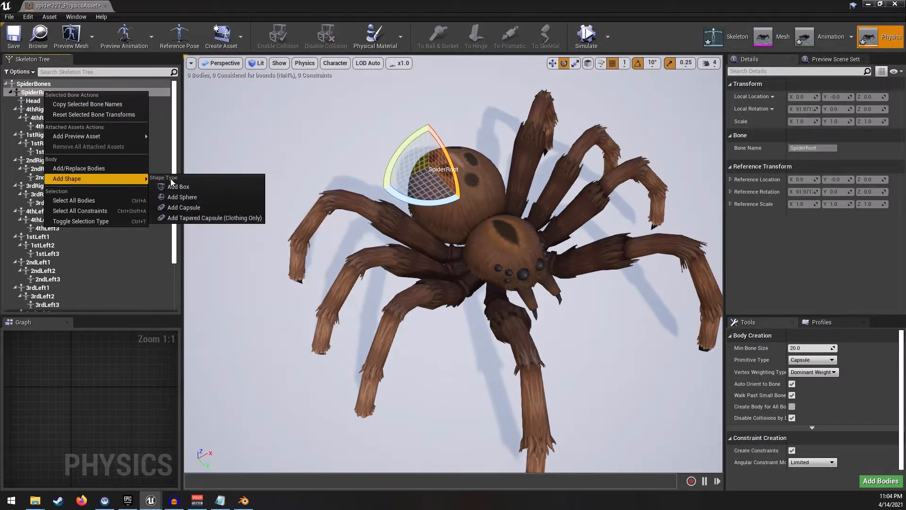
{"action": "left_click", "coordinate": [188, 199]}
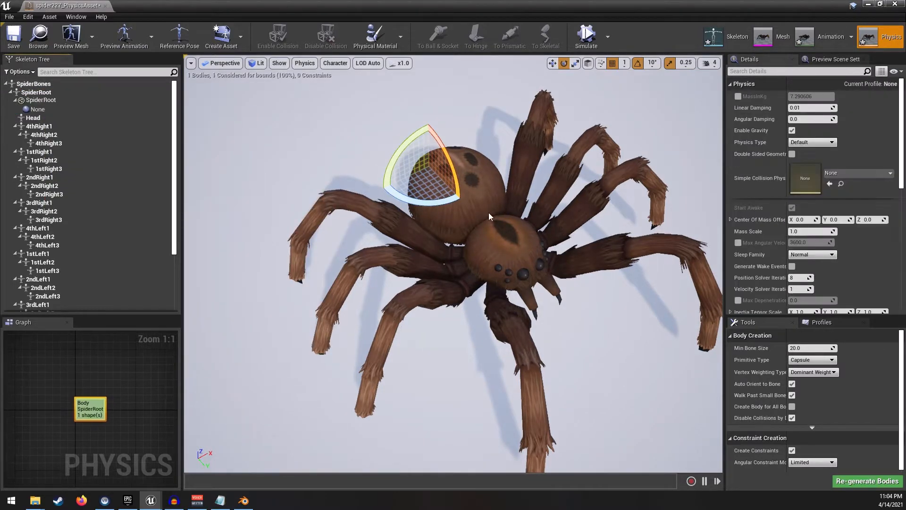
{"action": "right_click_drag", "start_coordinate": [489, 213], "coordinate": [435, 212]}
{"action": "scroll", "coordinate": [761, 233], "scroll_direction": "down", "scroll_amount": 4}
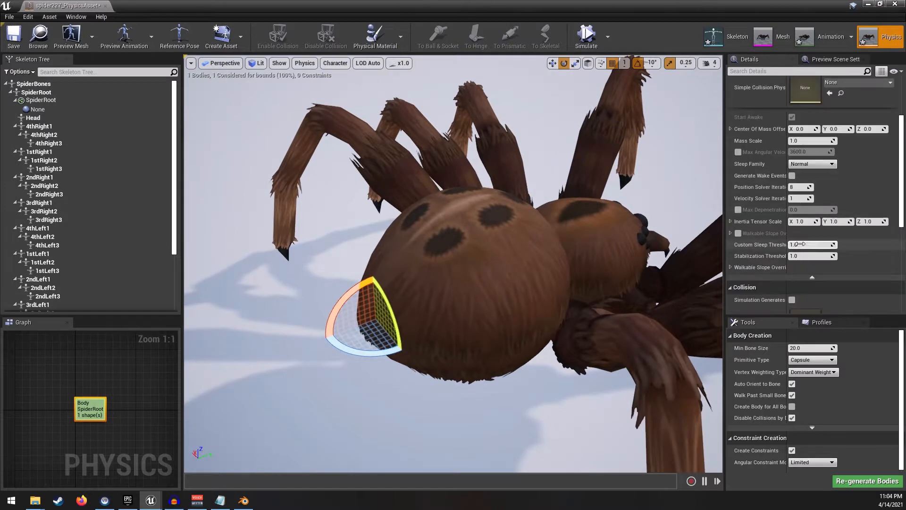
- Set the SpiderRoot sphere's radius to 0.1, then scale the sphere up to about 0.75
{"action": "scroll", "coordinate": [784, 188], "scroll_direction": "down", "scroll_amount": 8}
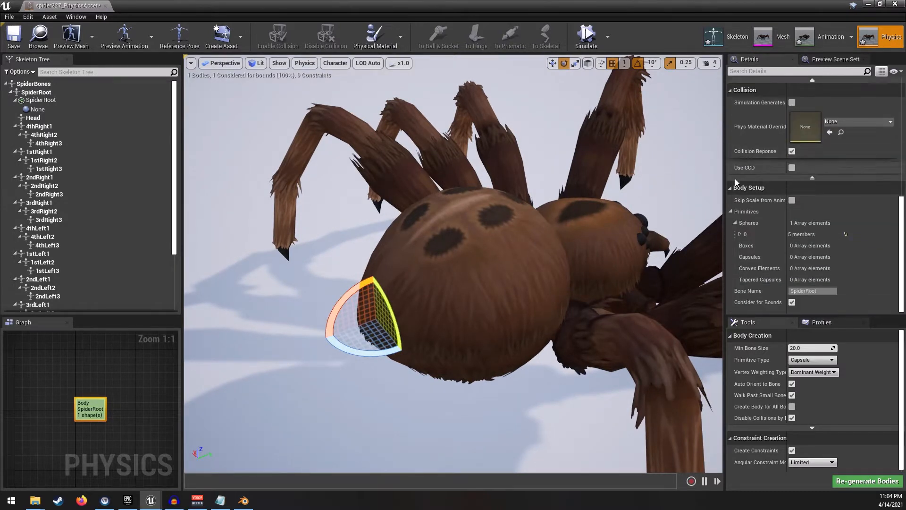
{"action": "left_click", "coordinate": [740, 234]}
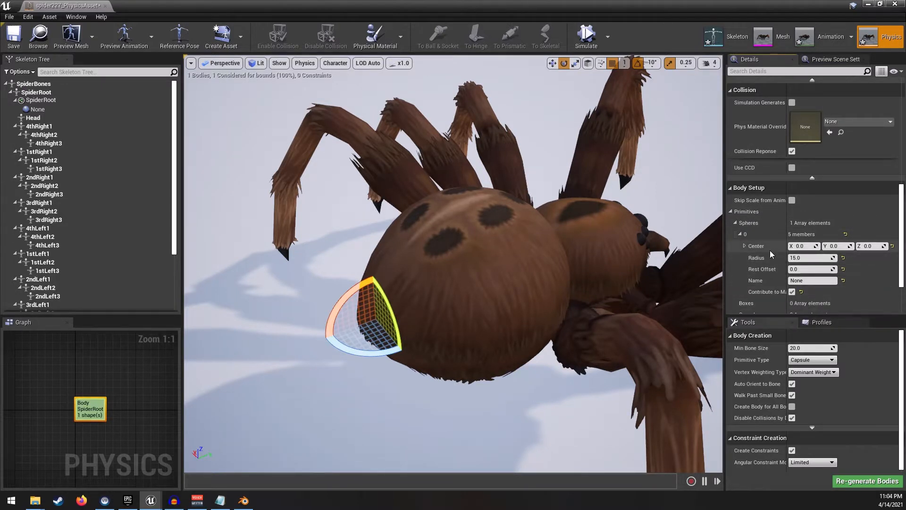
{"action": "left_click", "coordinate": [817, 259]}
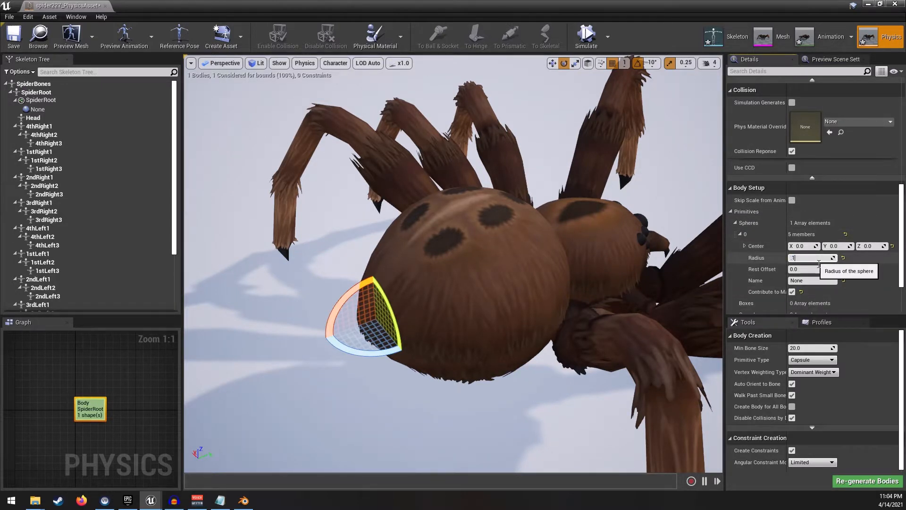
{"action": "type", "text": ".1"}
{"action": "key", "text": "Return"}
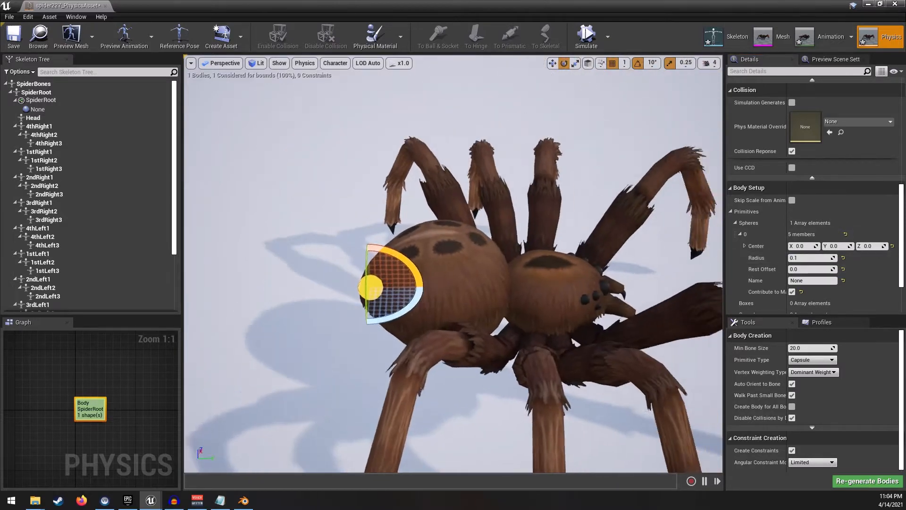
{"action": "right_click_drag", "start_coordinate": [413, 282], "coordinate": [432, 276]}
{"action": "key", "text": "r"}
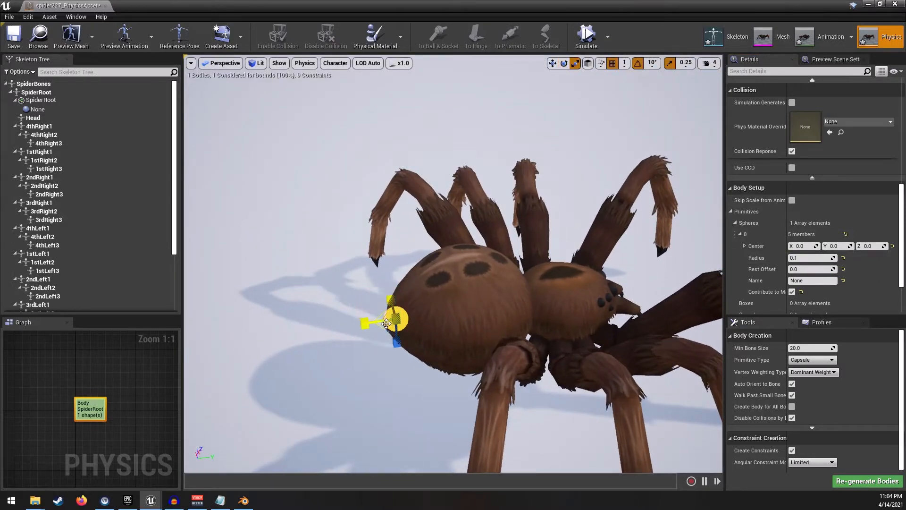
{"action": "left_click_drag", "start_coordinate": [386, 323], "coordinate": [406, 317]}
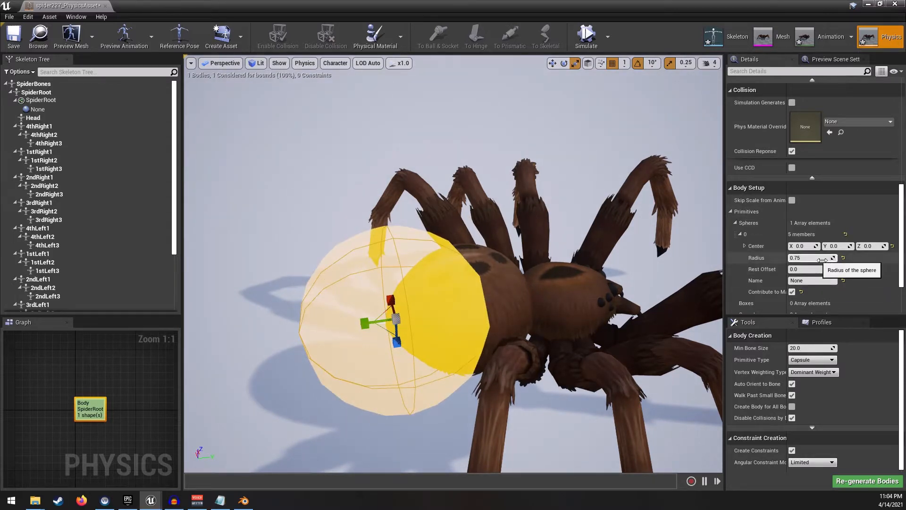
- Move the SpiderRoot sphere along Y onto the spider's abdomen
{"action": "key", "text": "w"}
{"action": "left_click_drag", "start_coordinate": [375, 327], "coordinate": [441, 316]}
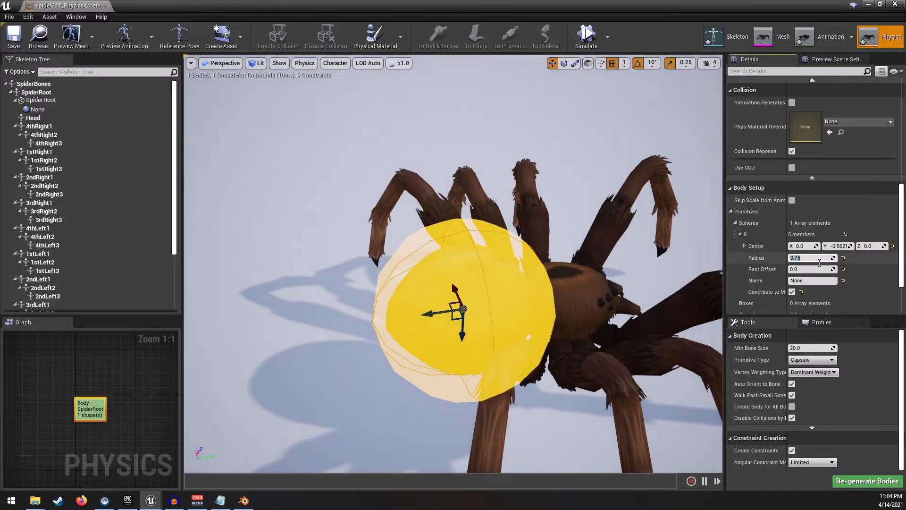
- Set the SpiderRoot sphere's radius to 0.57
{"action": "type", "text": "0.5"}
{"action": "key", "text": "Return"}
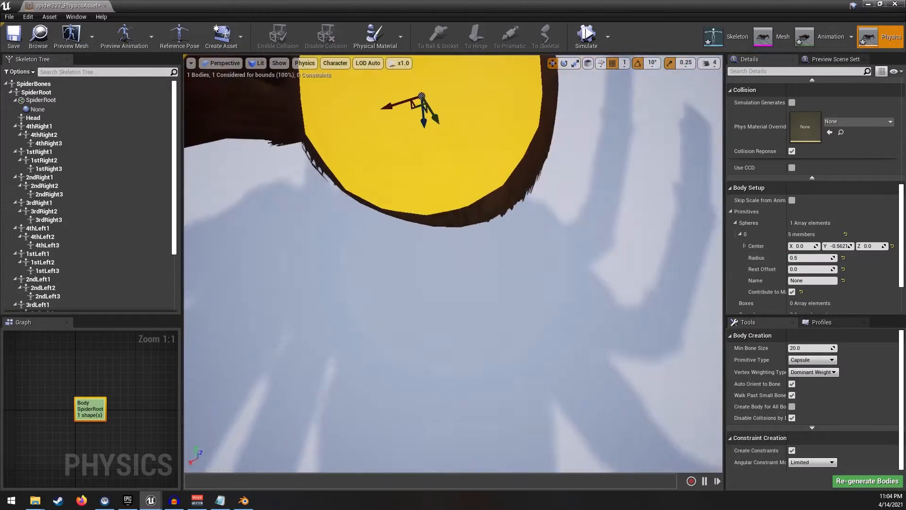
{"action": "right_click_drag", "start_coordinate": [453, 265], "coordinate": [341, 234]}
{"action": "key", "text": "w"}
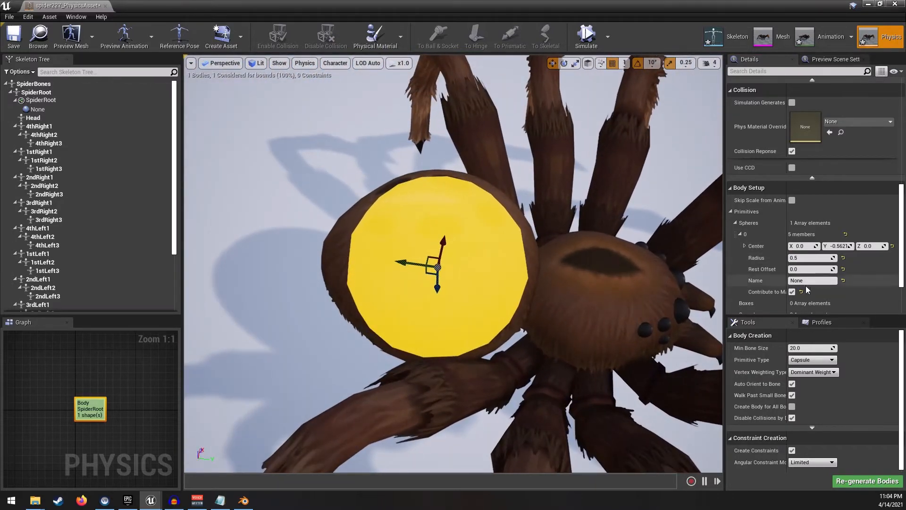
{"action": "left_click", "coordinate": [813, 260]}
{"action": "type", "text": ".6"}
{"action": "key", "text": "Return"}
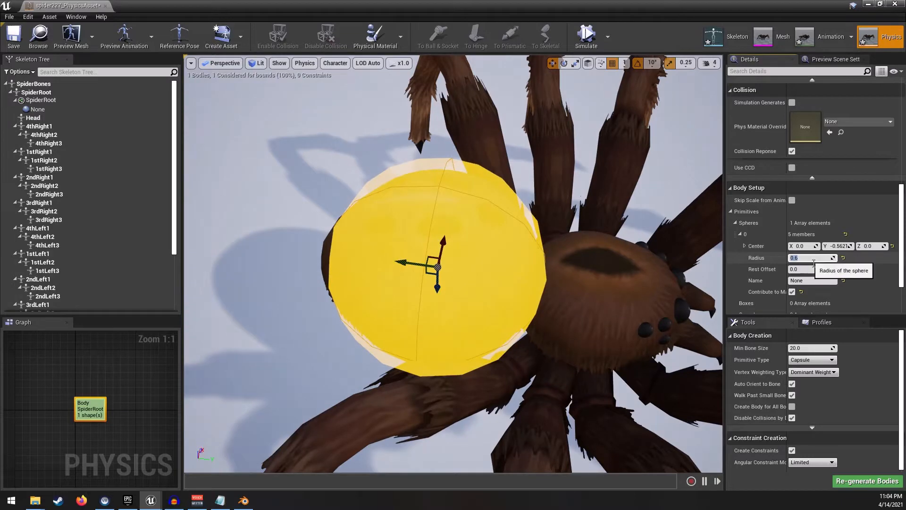
{"action": "type", "text": ".57"}
{"action": "key", "text": "Return"}
- Add a sphere collision shape to the Head bone
{"action": "mouse_move", "coordinate": [598, 274]}
{"action": "right_mouse_down"}
{"action": "mouse_move", "coordinate": [596, 254]}
{"action": "mouse_move", "coordinate": [574, 264]}
{"action": "mouse_move", "coordinate": [525, 257]}
{"action": "mouse_move", "coordinate": [522, 208]}
{"action": "mouse_move", "coordinate": [562, 211]}
{"action": "mouse_move", "coordinate": [586, 263]}
{"action": "right_mouse_up"}
{"action": "left_click", "coordinate": [35, 118]}
{"action": "right_click", "coordinate": [39, 117]}
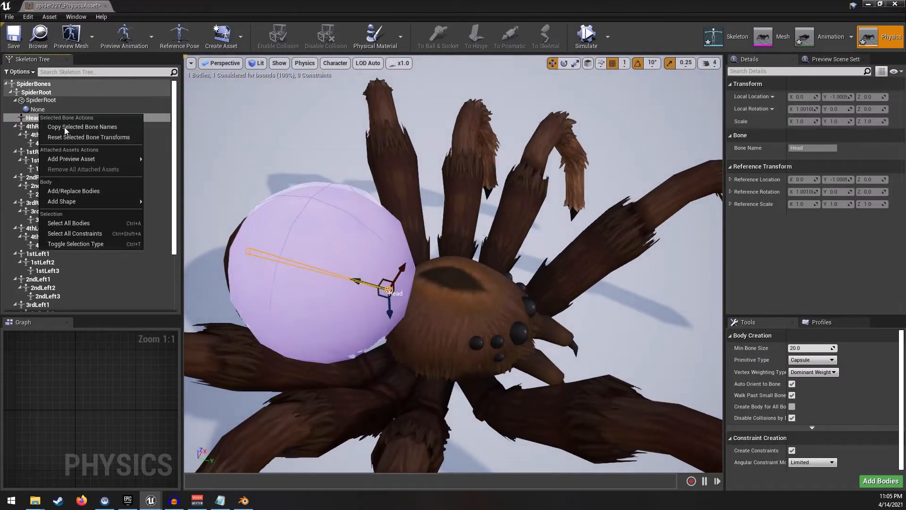
{"action": "mouse_move", "coordinate": [94, 201]}
{"action": "left_click", "coordinate": [173, 220]}
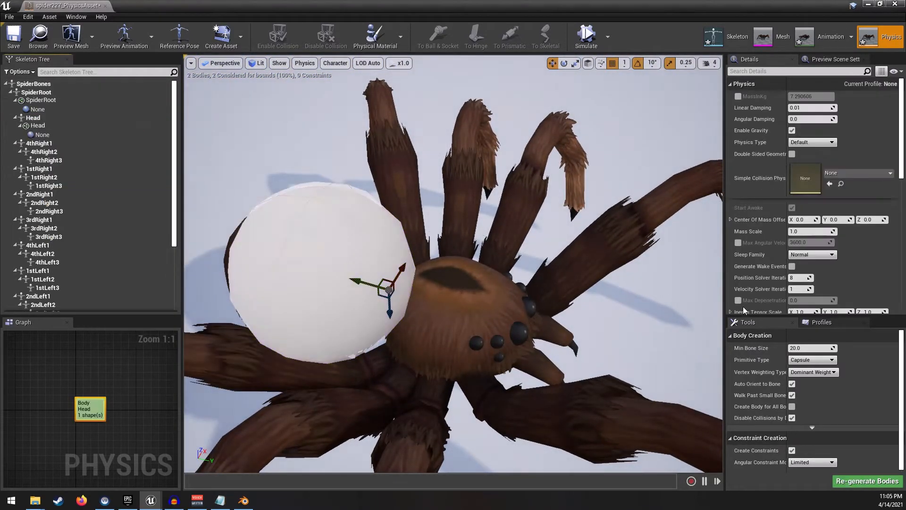
- Set the Head sphere's radius to 0.5 and move it forward onto the spider's head
{"action": "scroll", "coordinate": [792, 270], "scroll_direction": "down", "scroll_amount": 5}
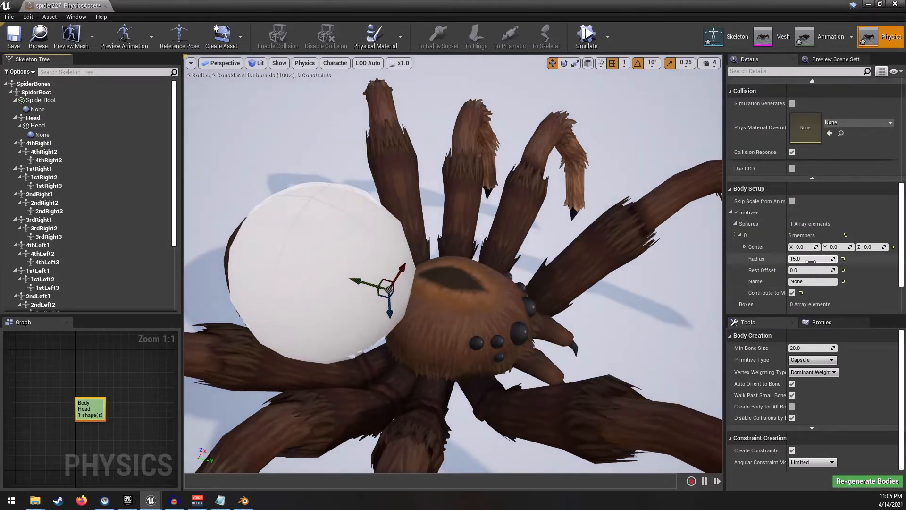
{"action": "key", "text": "Return"}
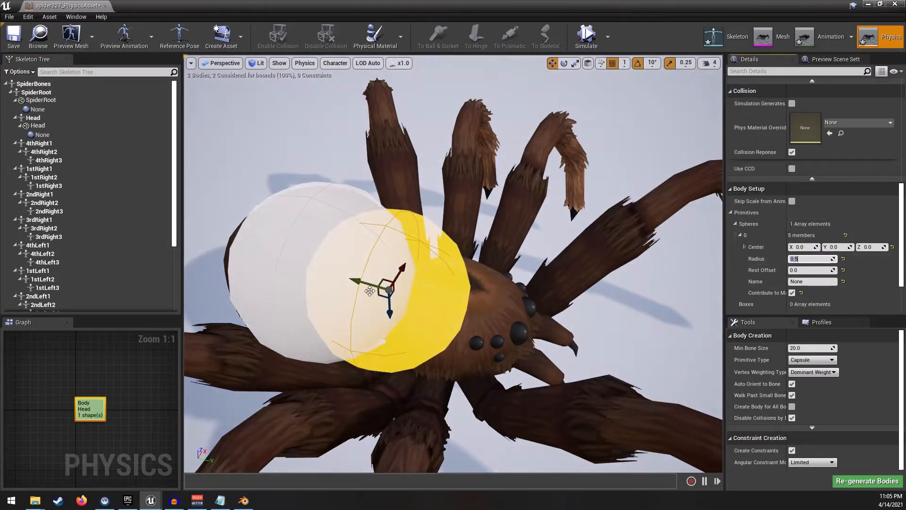
{"action": "left_click_drag", "start_coordinate": [369, 285], "coordinate": [444, 293]}
{"action": "right_click_drag", "start_coordinate": [477, 261], "coordinate": [444, 218]}
- Set the Head sphere's radius to 0.41 and reposition it to sit over the head
{"action": "left_click", "coordinate": [802, 259]}
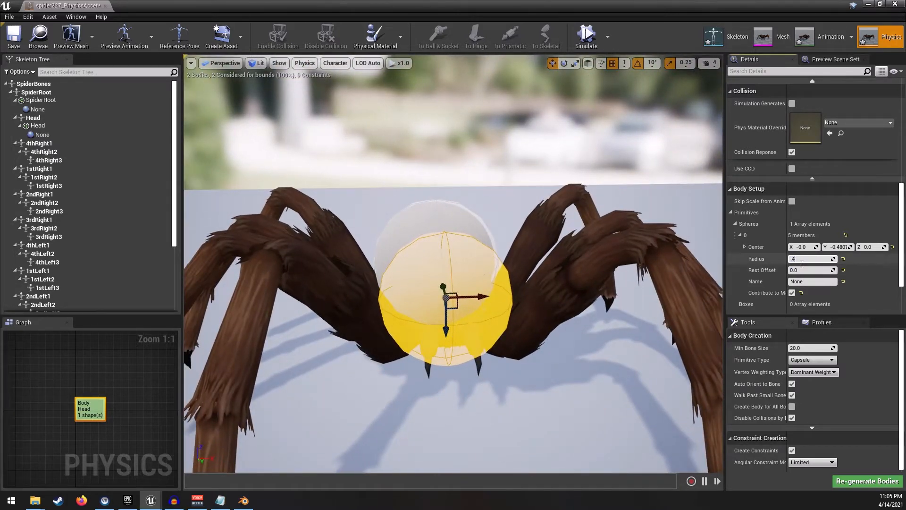
{"action": "right_click_drag", "start_coordinate": [533, 269], "coordinate": [477, 302]}
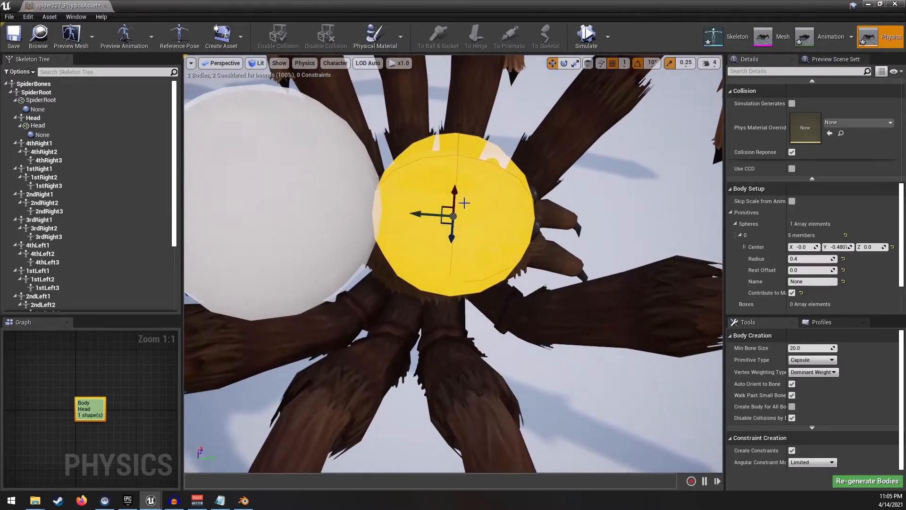
{"action": "right_click_drag", "start_coordinate": [497, 224], "coordinate": [487, 257]}
{"action": "scroll", "coordinate": [460, 253], "scroll_direction": "up", "scroll_amount": 5}
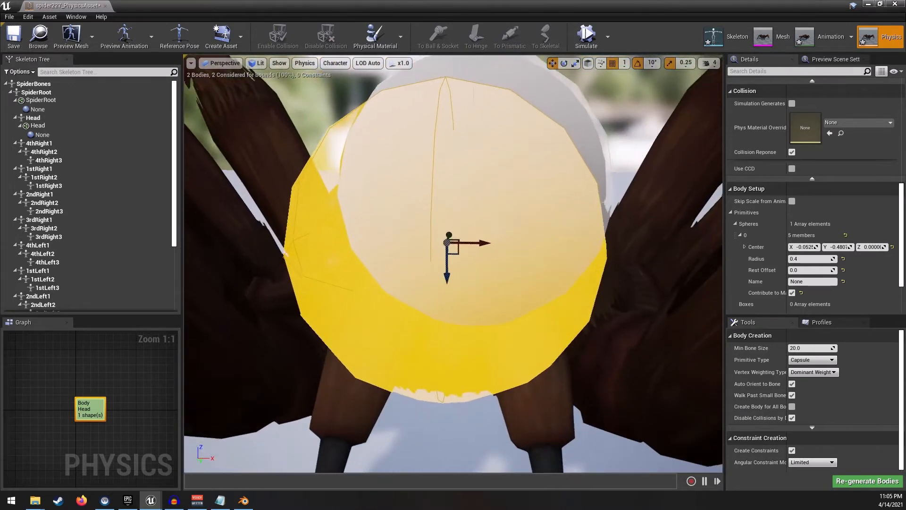
{"action": "left_click_drag", "start_coordinate": [456, 257], "coordinate": [454, 293]}
{"action": "right_click_drag", "start_coordinate": [453, 293], "coordinate": [506, 265]}
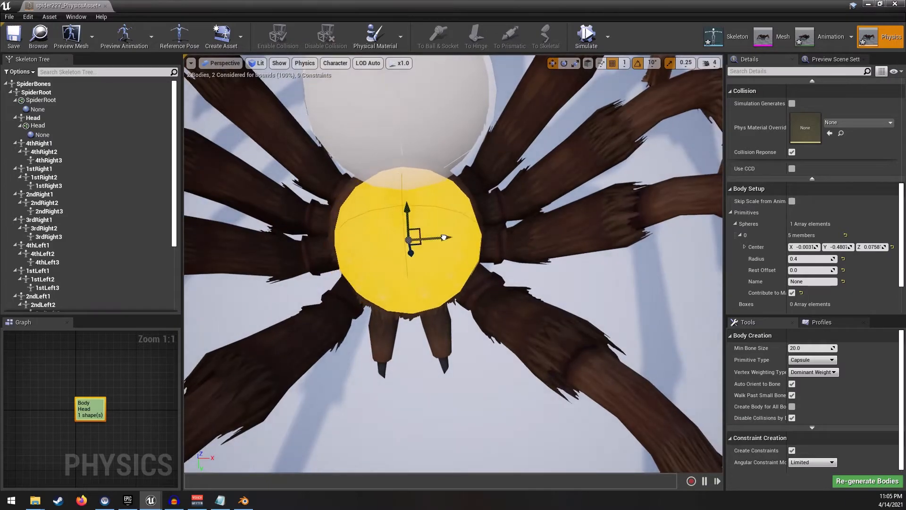
{"action": "right_click_drag", "start_coordinate": [444, 237], "coordinate": [453, 243]}
{"action": "left_click", "coordinate": [812, 259]}
{"action": "type", "text": ".41"}
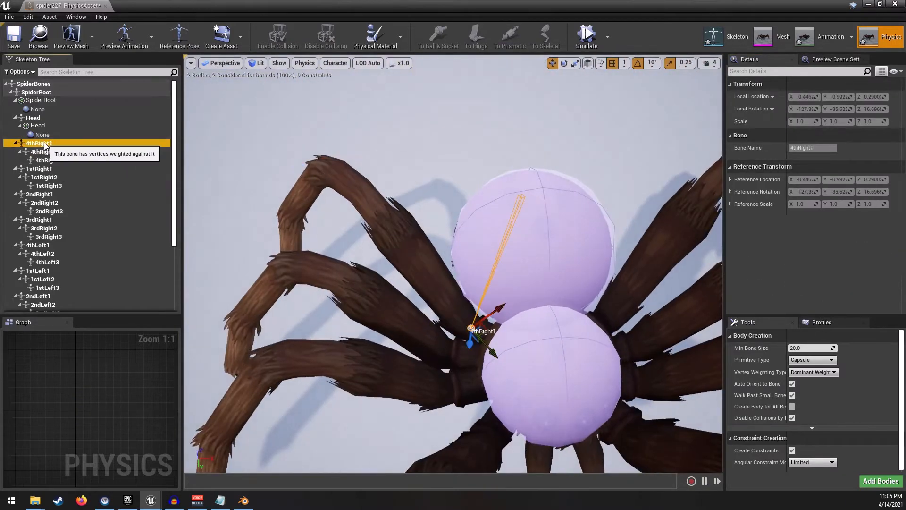
- Add capsule collision bodies to the right leg bones, fitting each capsule's radius, length and rotation to its leg segment
{"action": "left_click", "coordinate": [881, 481]}
{"action": "left_click", "coordinate": [809, 212]}
{"action": "left_click_drag", "start_coordinate": [453, 284], "coordinate": [387, 231], "text": "alt"}
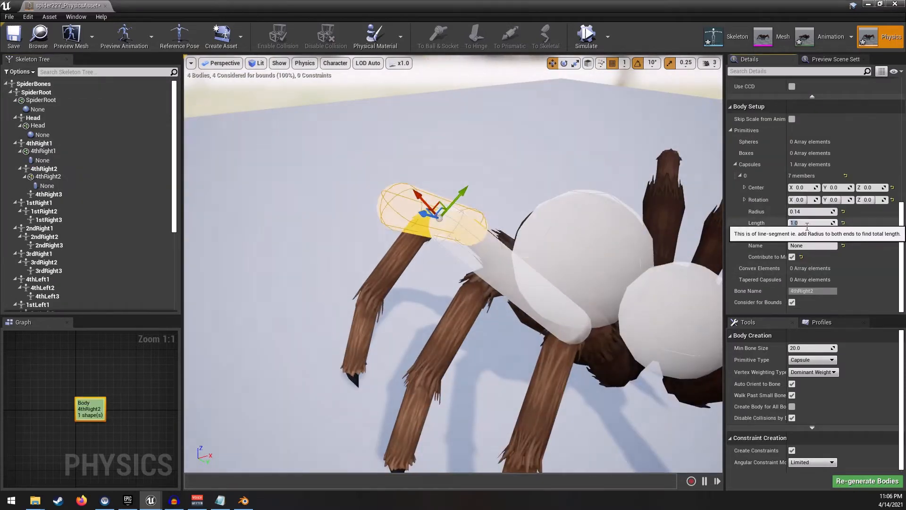
{"action": "key", "text": "e"}
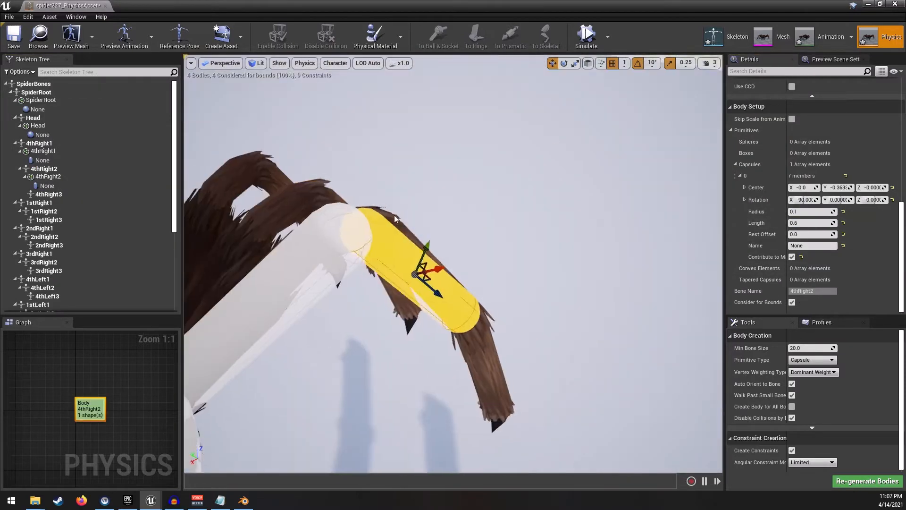
{"action": "key", "text": "e"}
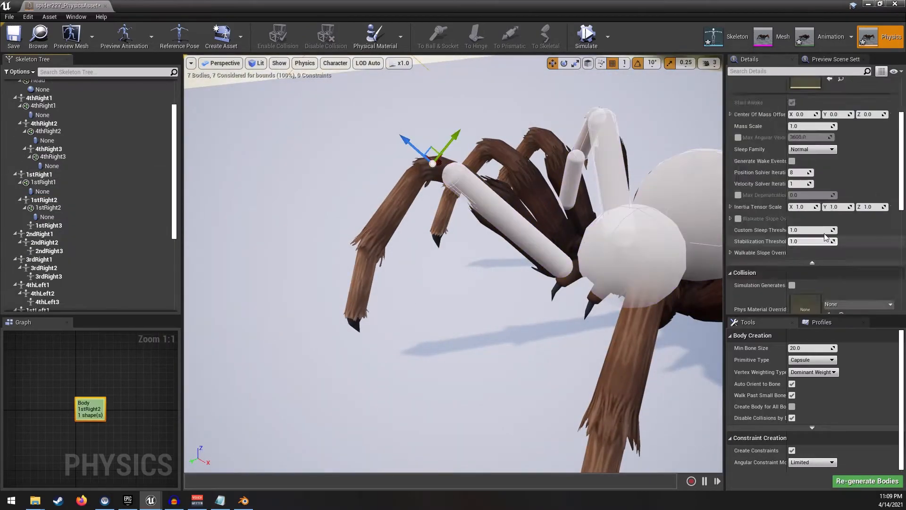
{"action": "scroll", "coordinate": [826, 238], "scroll_direction": "up", "scroll_amount": 10}
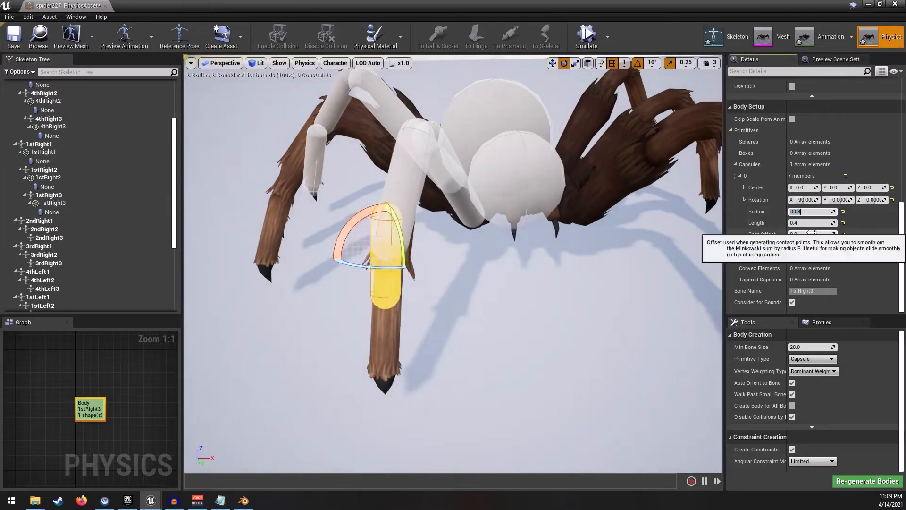
{"action": "left_click_drag", "start_coordinate": [832, 221], "coordinate": [850, 222]}
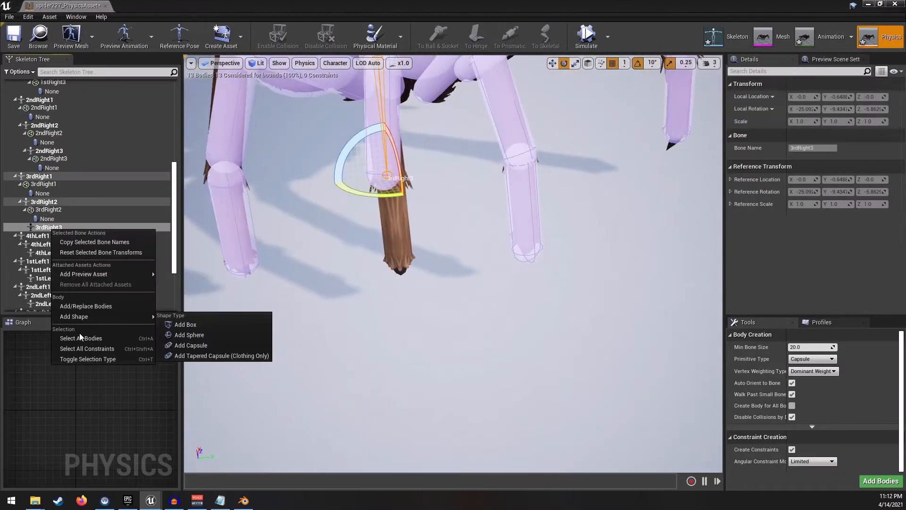
- Add capsule collision bodies to the left leg bones and fit each one to its leg segment
{"action": "left_click", "coordinate": [203, 345]}
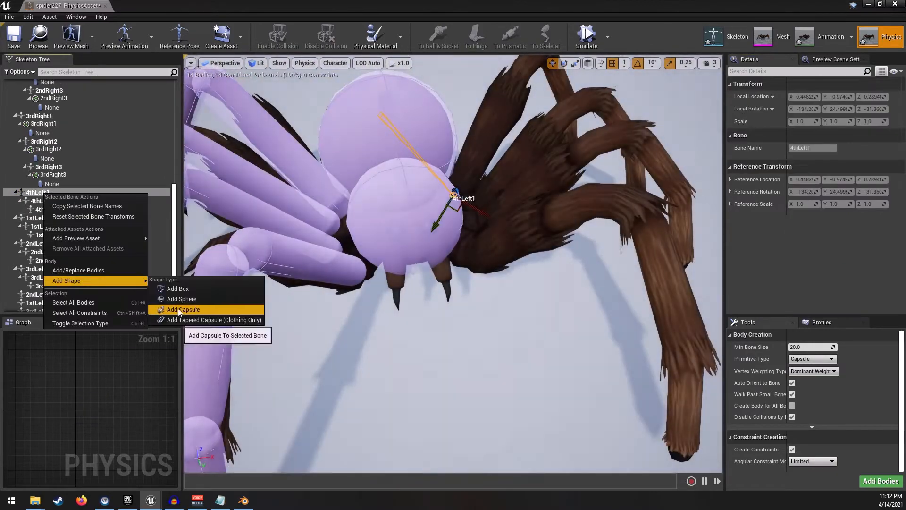
{"action": "left_click", "coordinate": [180, 310]}
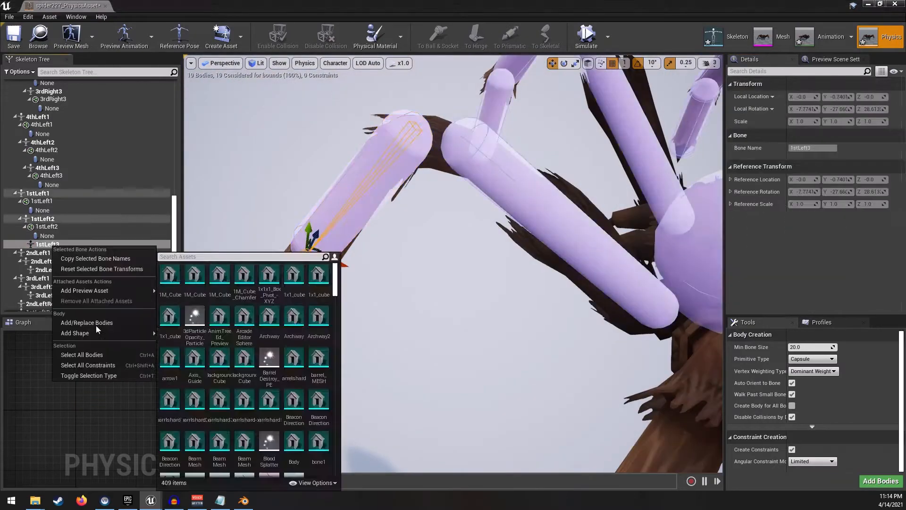
{"action": "left_click", "coordinate": [807, 213]}
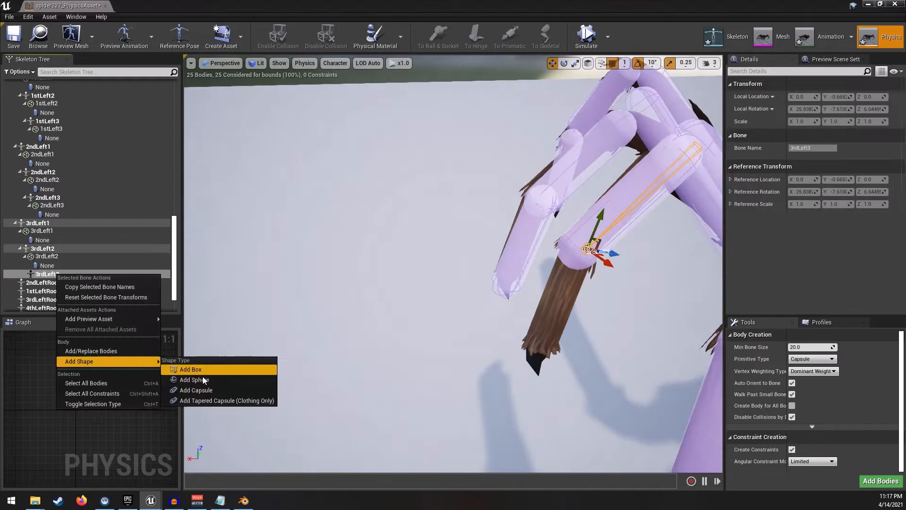
{"action": "left_click", "coordinate": [196, 390]}
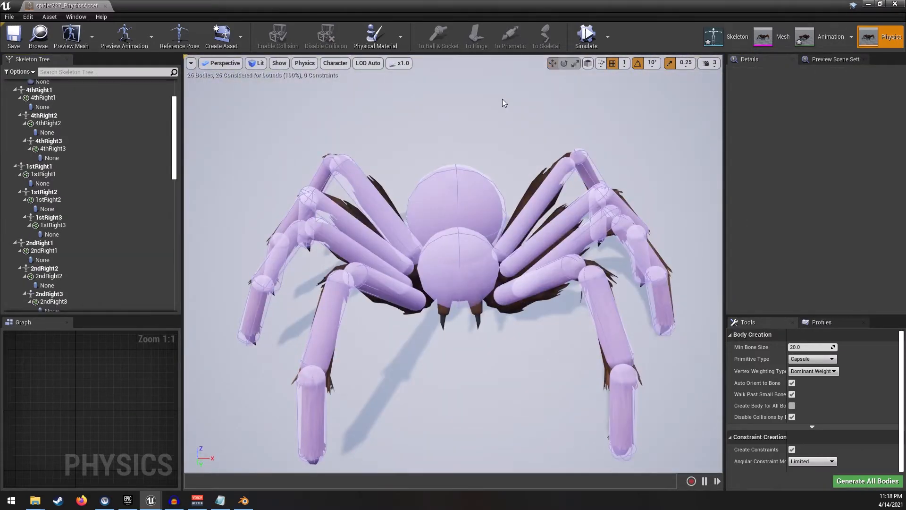
- Create a constraint linking the SpiderRoot body to the Head body
{"action": "scroll", "coordinate": [118, 141], "scroll_direction": "up", "scroll_amount": 3}
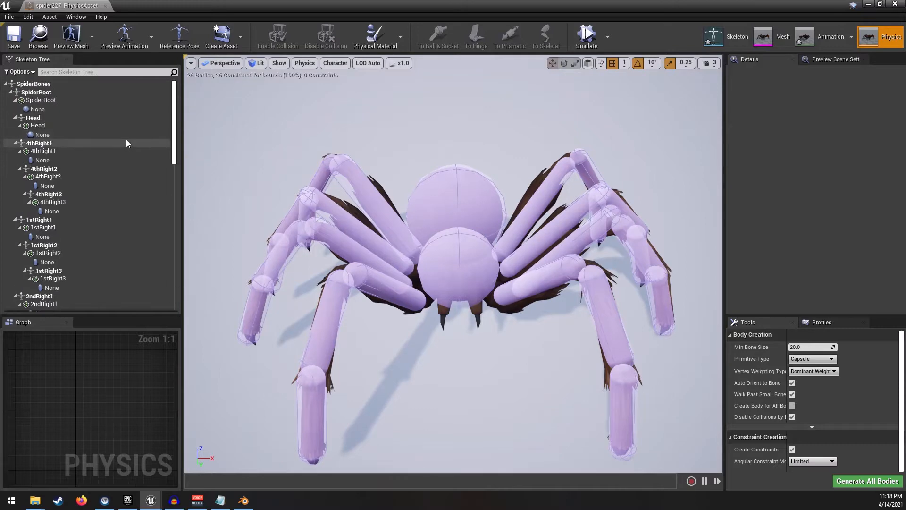
{"action": "left_click", "coordinate": [55, 100]}
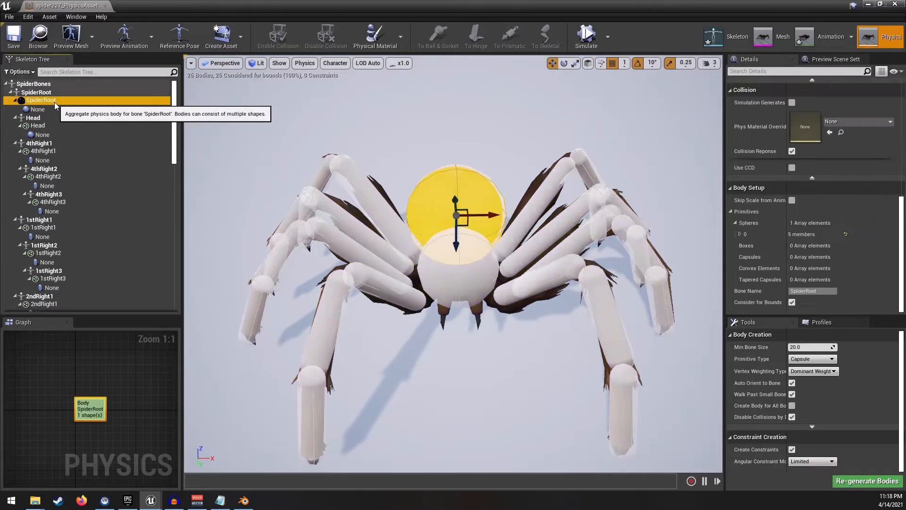
{"action": "right_click_drag", "start_coordinate": [362, 177], "coordinate": [365, 231]}
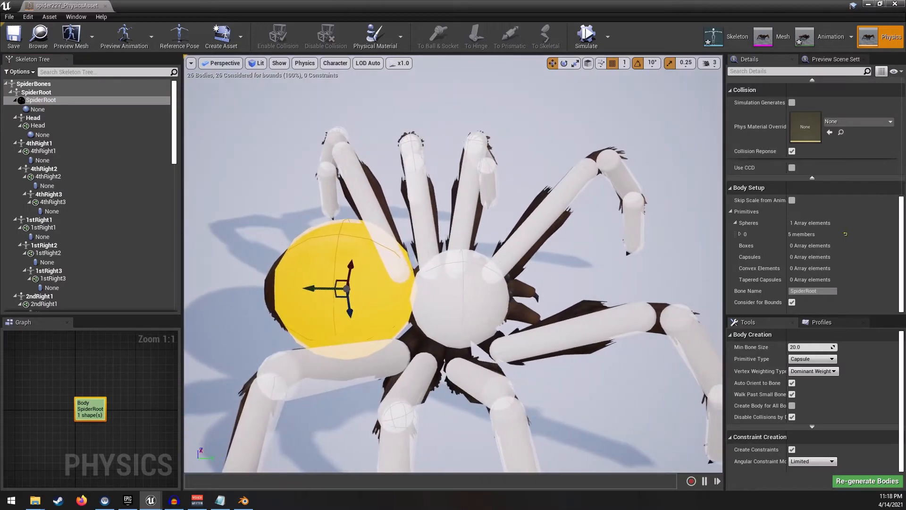
{"action": "right_click", "coordinate": [53, 102]}
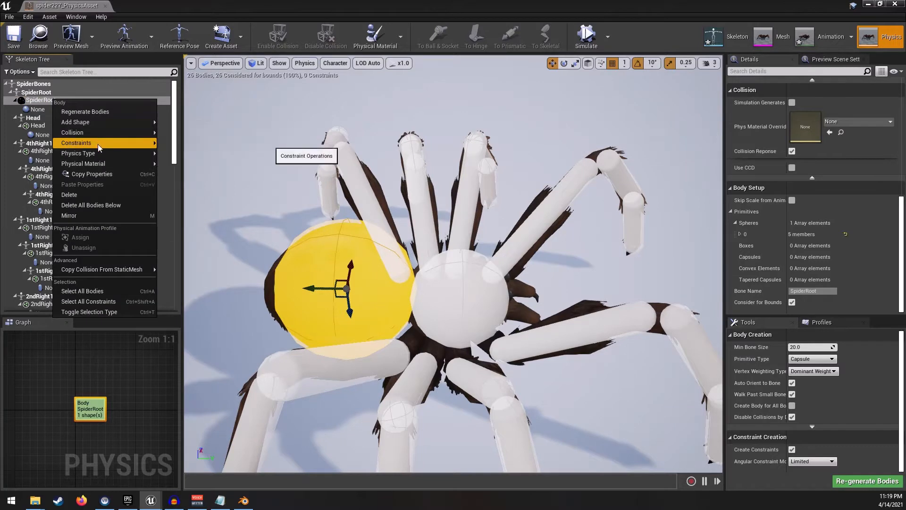
{"action": "mouse_move", "coordinate": [99, 148]}
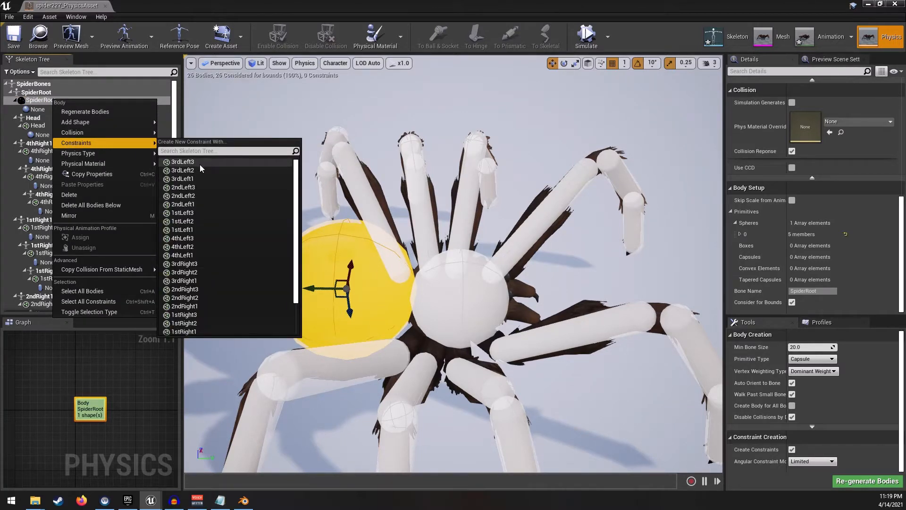
{"action": "scroll", "coordinate": [208, 243], "scroll_direction": "down", "scroll_amount": 3}
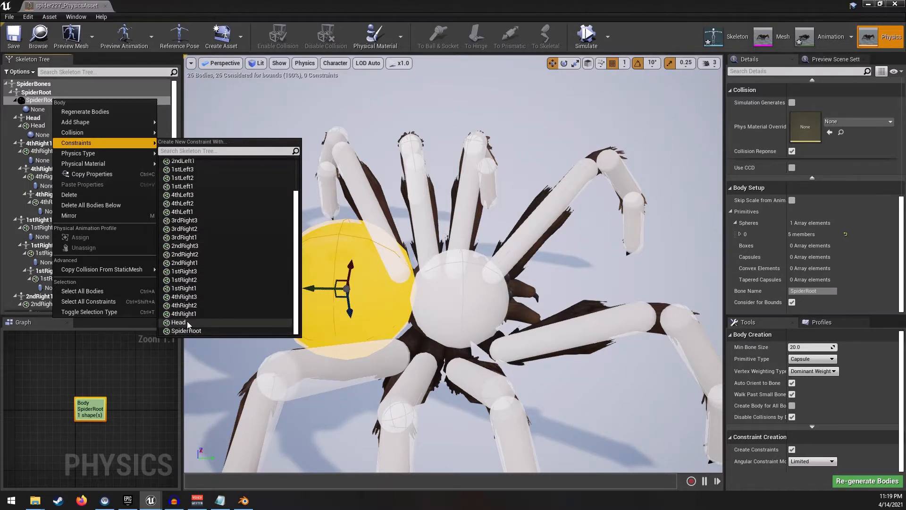
{"action": "left_click", "coordinate": [187, 322]}
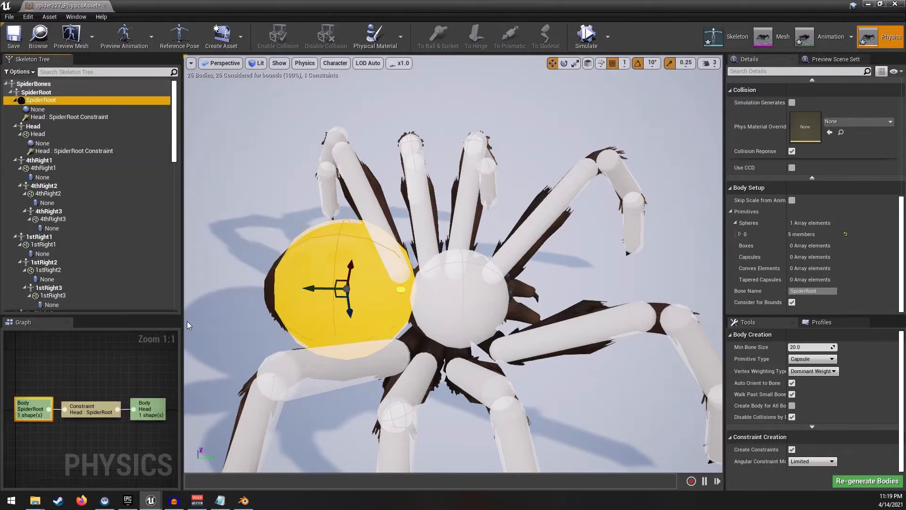
- Constrain the SpiderRoot body to the first segment of each left leg: 3rdLeft1, 2ndLeft1, 1stLeft1 and 4thLeft1
{"action": "left_click", "coordinate": [104, 118]}
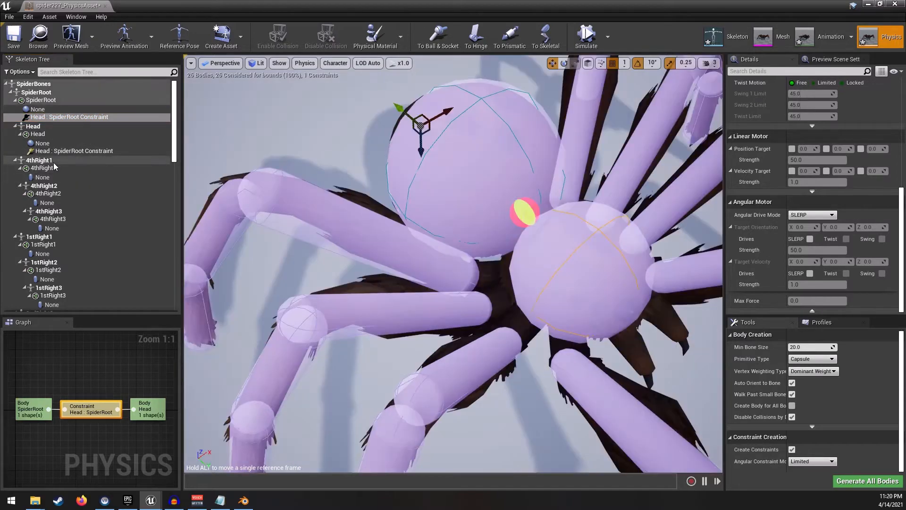
{"action": "left_click", "coordinate": [55, 167]}
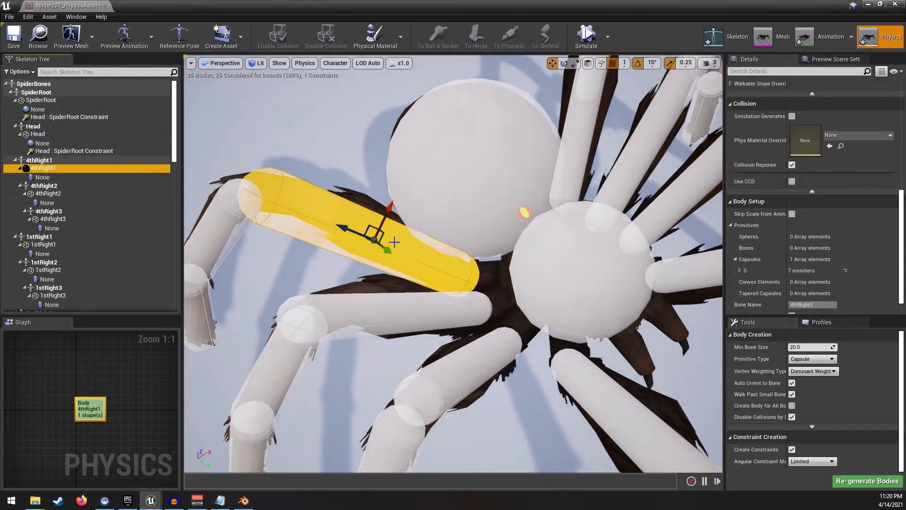
{"action": "right_click_drag", "start_coordinate": [419, 243], "coordinate": [366, 237]}
{"action": "left_click", "coordinate": [52, 103]}
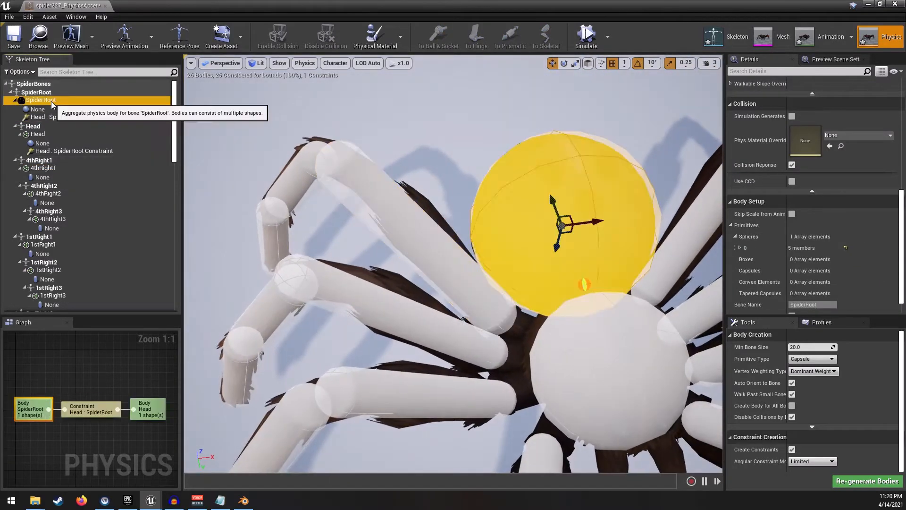
{"action": "right_click", "coordinate": [52, 104]}
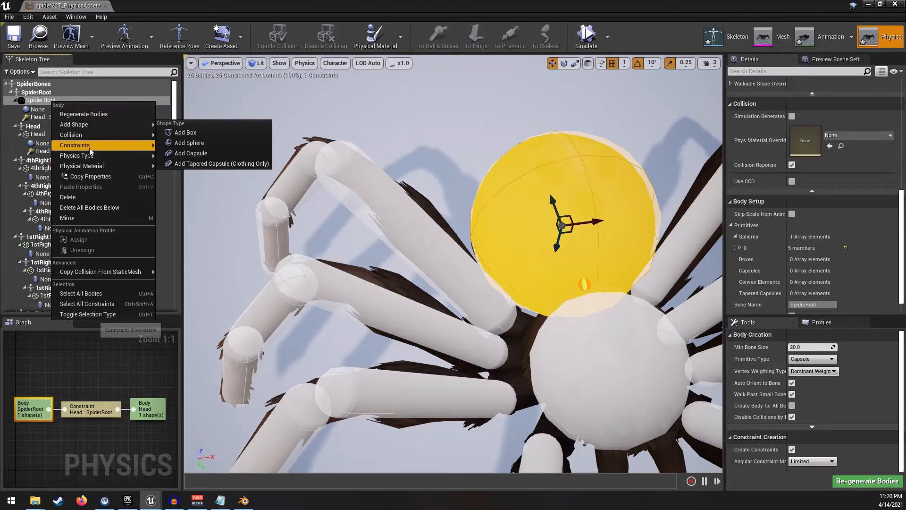
{"action": "mouse_move", "coordinate": [89, 148]}
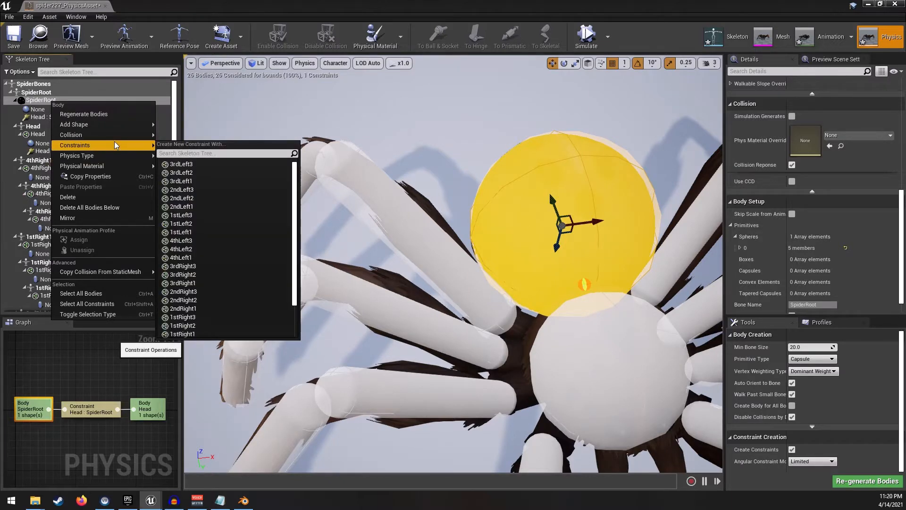
{"action": "left_click", "coordinate": [192, 183]}
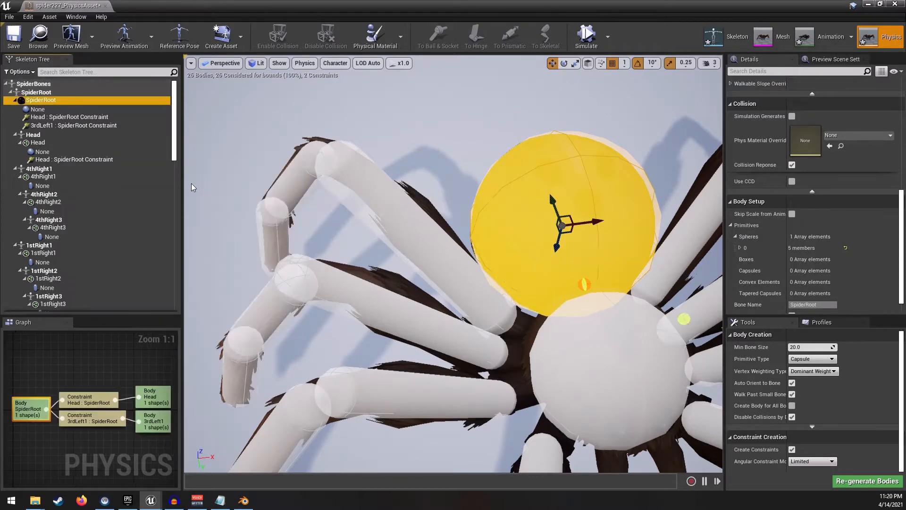
{"action": "right_click", "coordinate": [45, 100]}
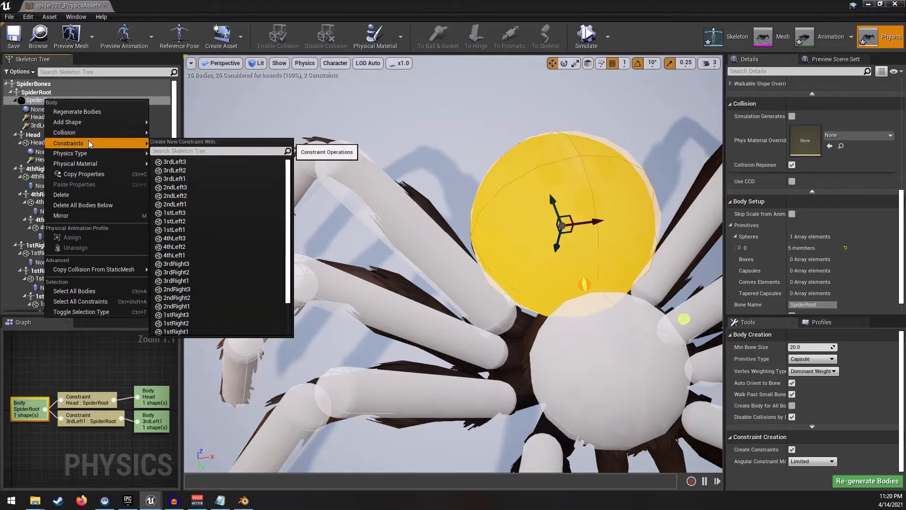
{"action": "left_click", "coordinate": [177, 204]}
{"action": "right_click", "coordinate": [43, 101]}
{"action": "mouse_move", "coordinate": [108, 147]}
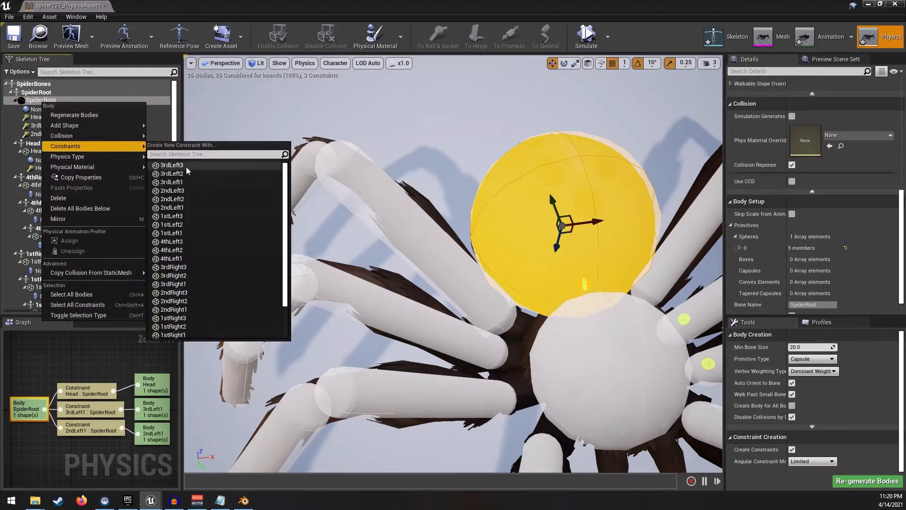
{"action": "left_click", "coordinate": [184, 233]}
{"action": "right_click", "coordinate": [53, 103]}
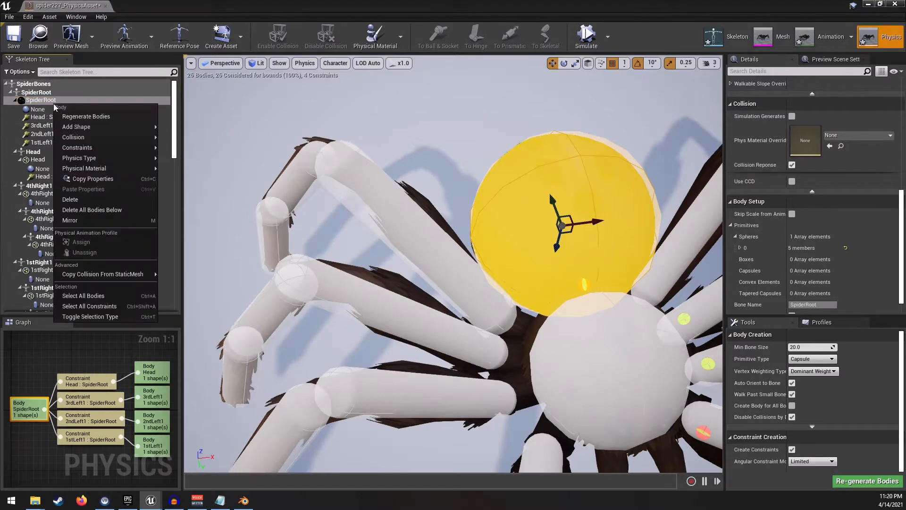
{"action": "left_click", "coordinate": [190, 259]}
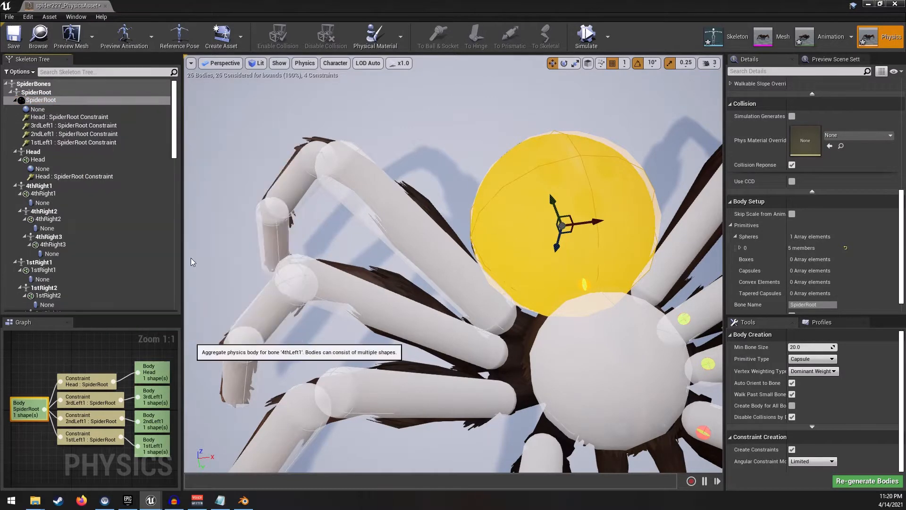
- Constrain the SpiderRoot body to the first segment of each right leg: 3rdRight1, 2ndRight1, 1stRight1 and 4thRight1
{"action": "right_click", "coordinate": [45, 100]}
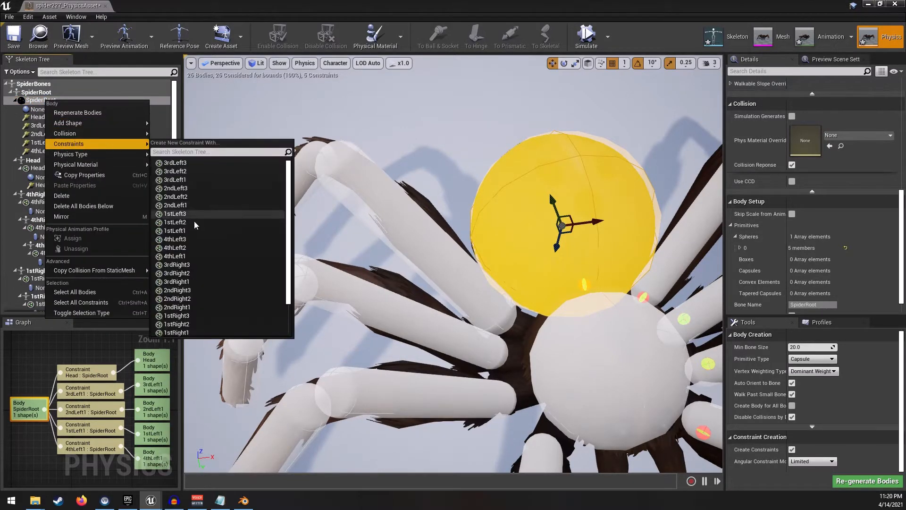
{"action": "left_click", "coordinate": [186, 282]}
{"action": "right_click", "coordinate": [55, 103]}
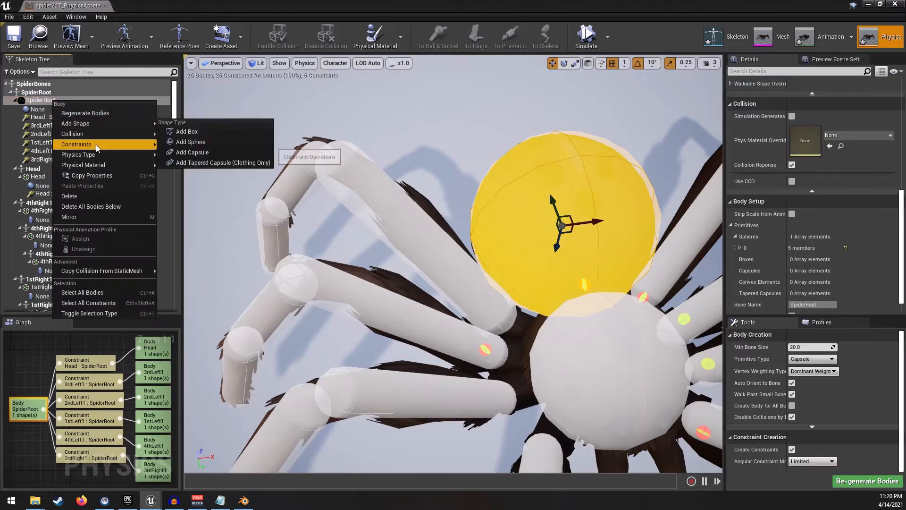
{"action": "left_click", "coordinate": [188, 308]}
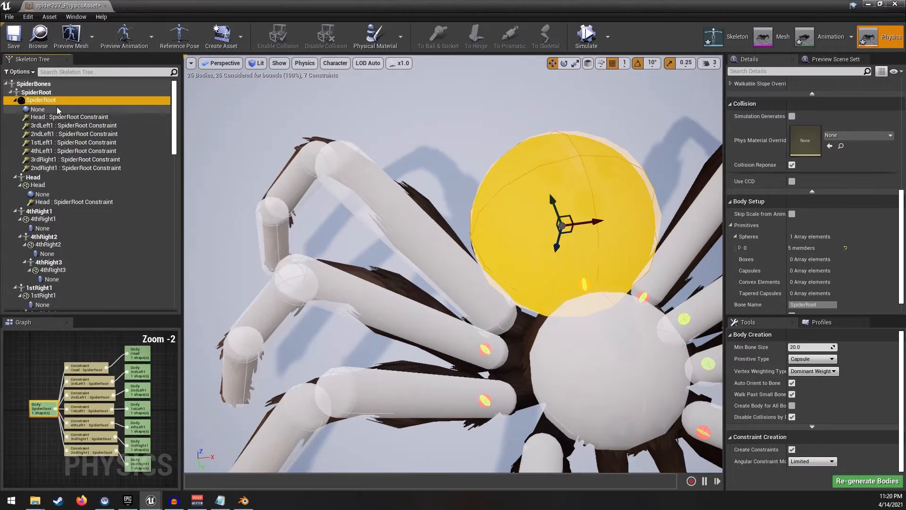
{"action": "right_click", "coordinate": [57, 102]}
{"action": "mouse_move", "coordinate": [102, 146]}
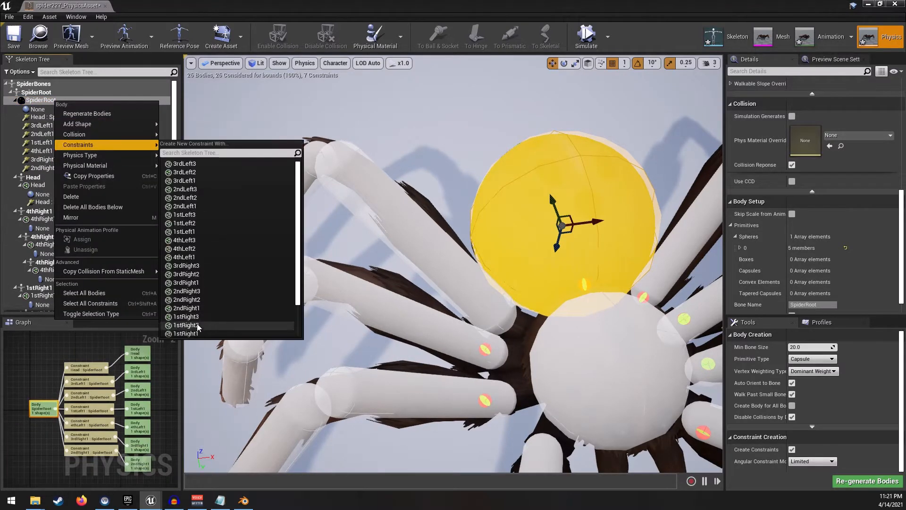
{"action": "left_click", "coordinate": [185, 334]}
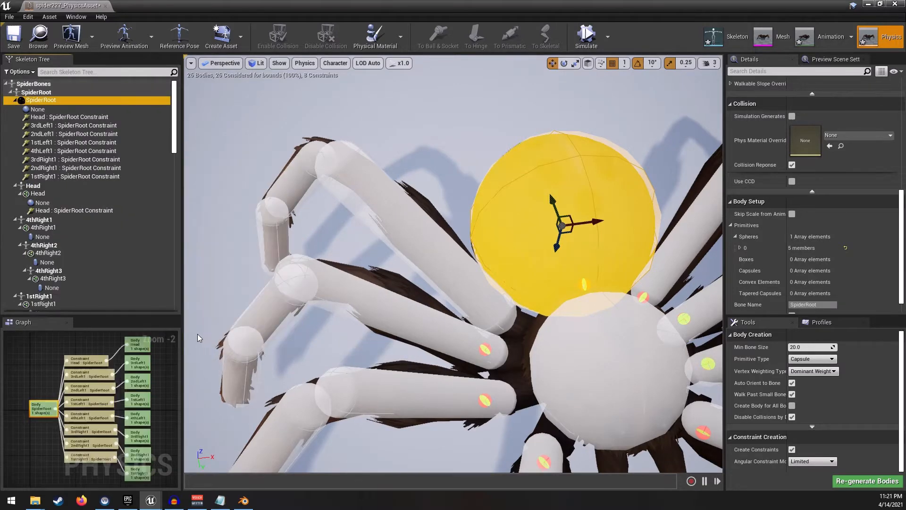
{"action": "right_click", "coordinate": [41, 100]}
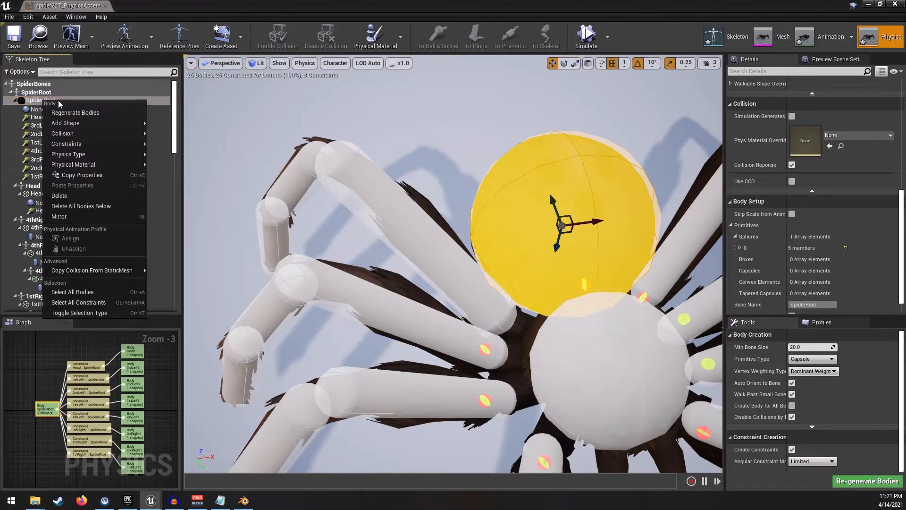
{"action": "mouse_move", "coordinate": [92, 142]}
{"action": "scroll", "coordinate": [218, 287], "scroll_direction": "down", "scroll_amount": 2}
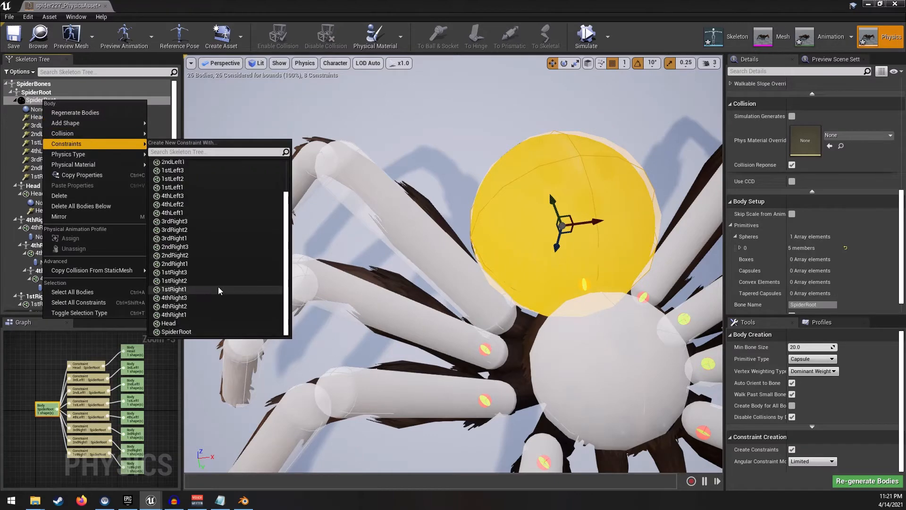
{"action": "left_click", "coordinate": [189, 314]}
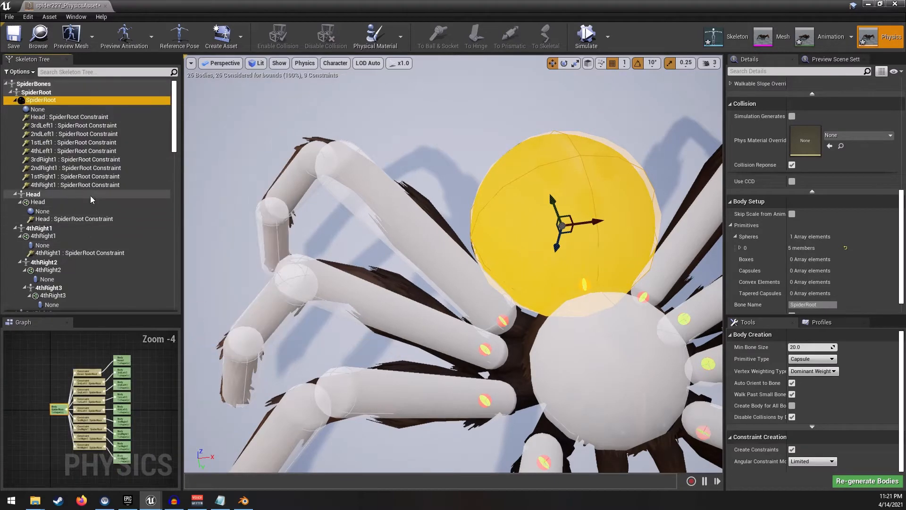
- Create a constraint linking the 4thRight1 body to the 4thRight2 body
{"action": "mouse_move", "coordinate": [435, 198]}
{"action": "right_mouse_down"}
{"action": "mouse_move", "coordinate": [486, 198]}
{"action": "mouse_move", "coordinate": [430, 190]}
{"action": "right_mouse_up"}
{"action": "left_click", "coordinate": [442, 229]}
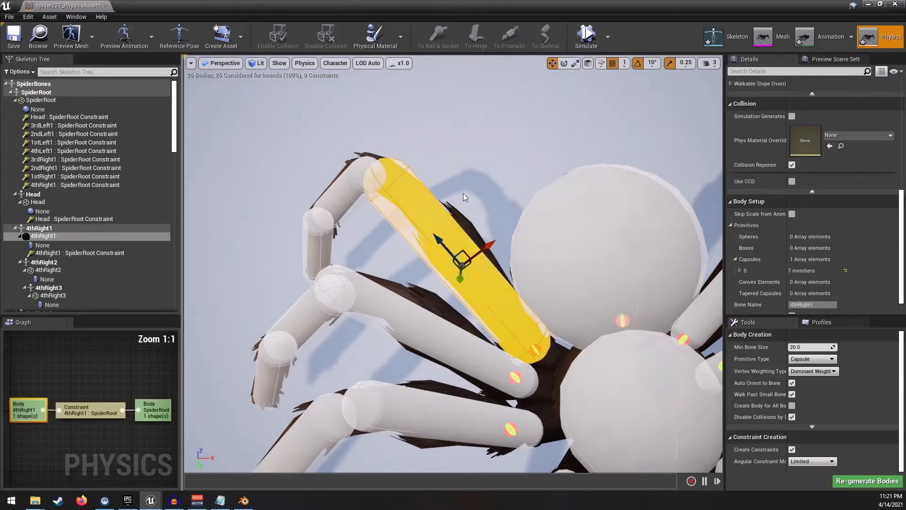
{"action": "mouse_move", "coordinate": [441, 229]}
{"action": "right_mouse_down"}
{"action": "mouse_move", "coordinate": [465, 269]}
{"action": "mouse_move", "coordinate": [460, 231]}
{"action": "mouse_move", "coordinate": [446, 229]}
{"action": "mouse_move", "coordinate": [453, 222]}
{"action": "mouse_move", "coordinate": [439, 226]}
{"action": "right_mouse_up"}
{"action": "right_click", "coordinate": [44, 237]}
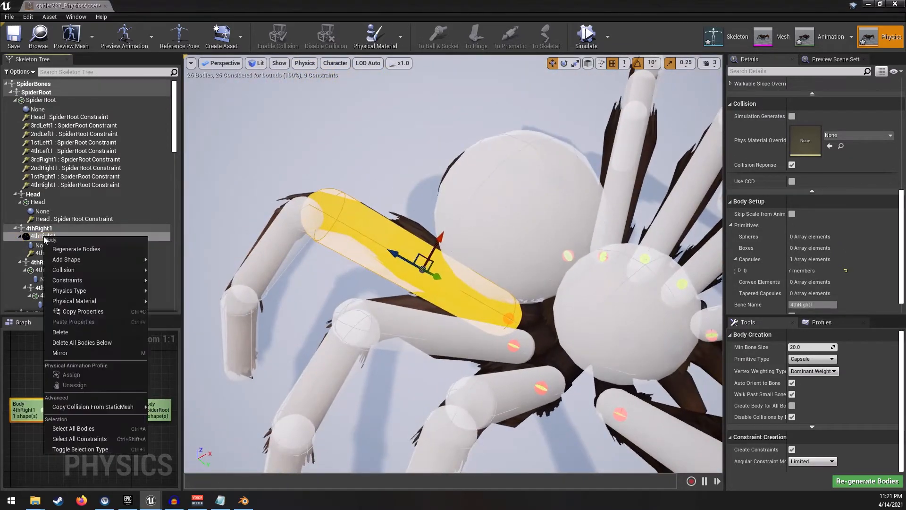
{"action": "mouse_move", "coordinate": [83, 282]}
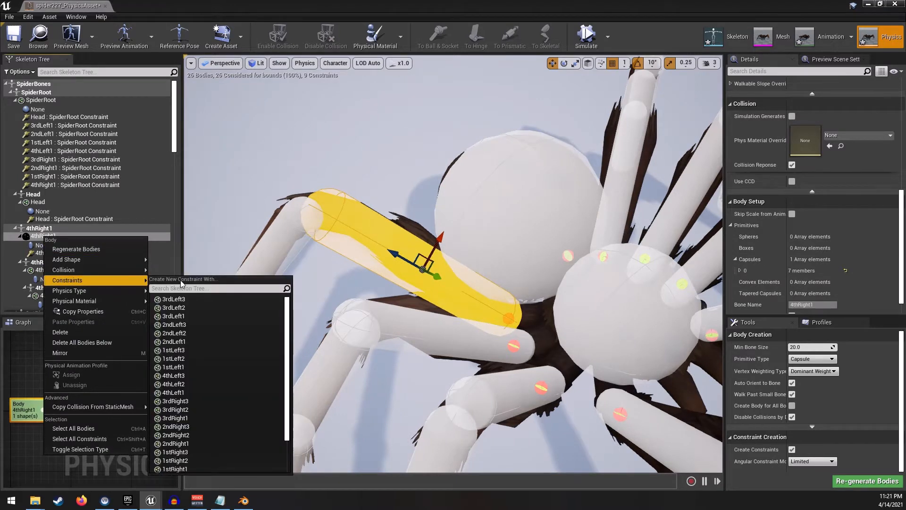
{"action": "scroll", "coordinate": [198, 343], "scroll_direction": "down", "scroll_amount": 3}
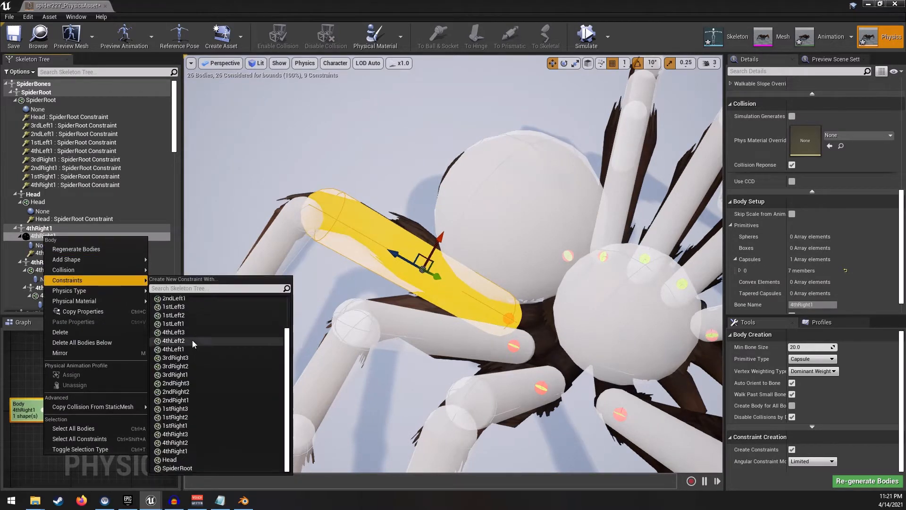
{"action": "scroll", "coordinate": [194, 327], "scroll_direction": "up", "scroll_amount": 3}
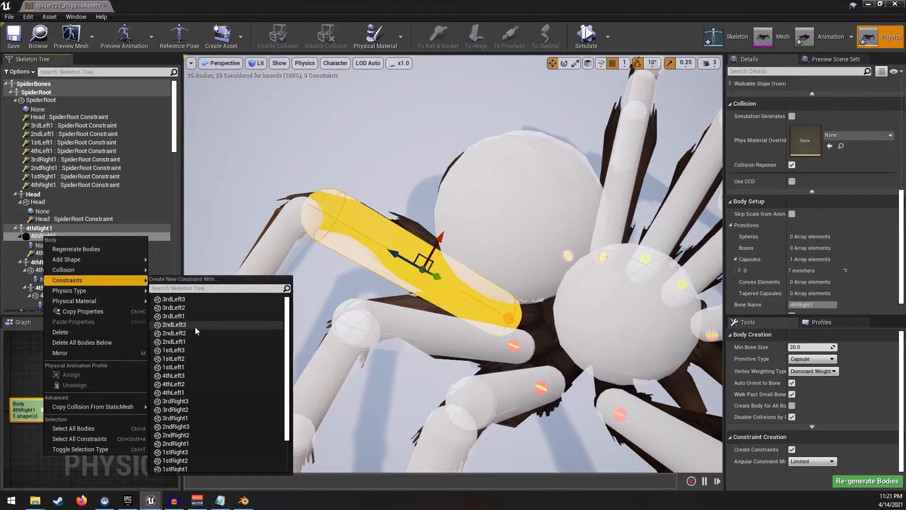
{"action": "scroll", "coordinate": [194, 328], "scroll_direction": "down", "scroll_amount": 3}
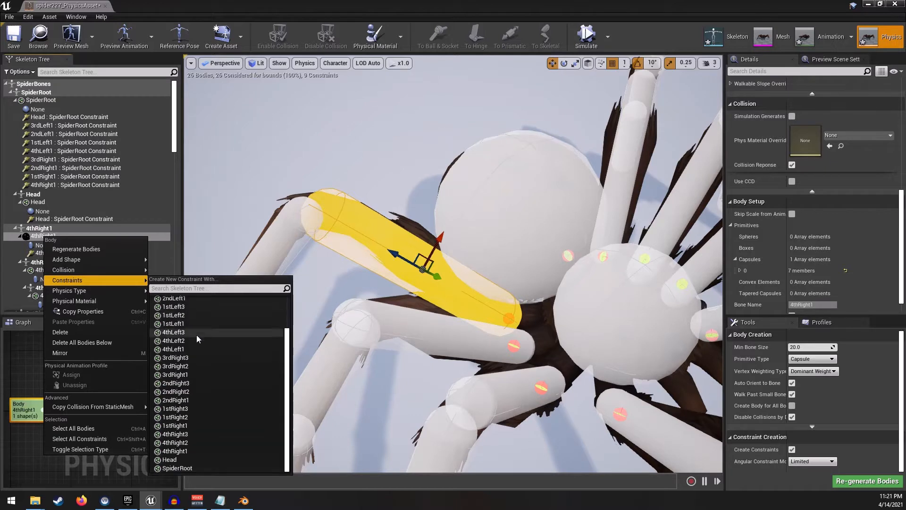
{"action": "left_click", "coordinate": [184, 442]}
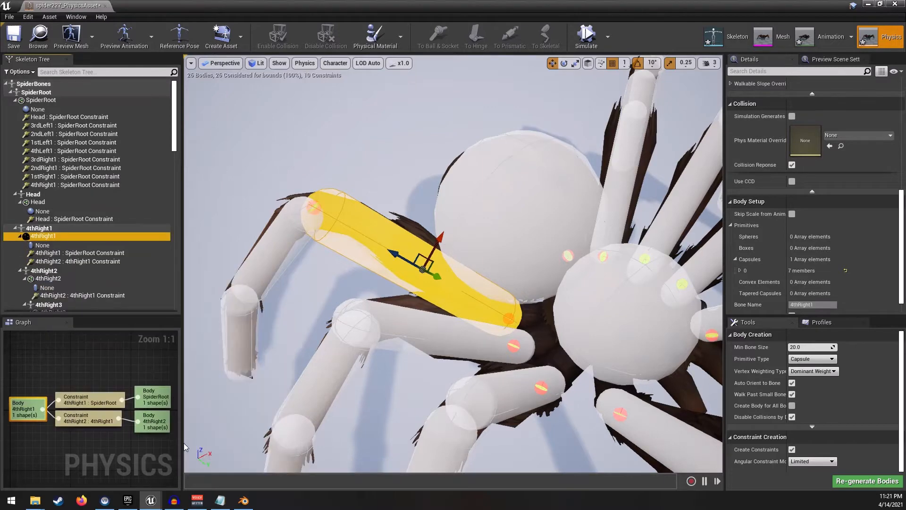
- Create a constraint linking the 4thRight2 body to the 4thRight3 body
{"action": "right_click_drag", "start_coordinate": [380, 236], "coordinate": [330, 239]}
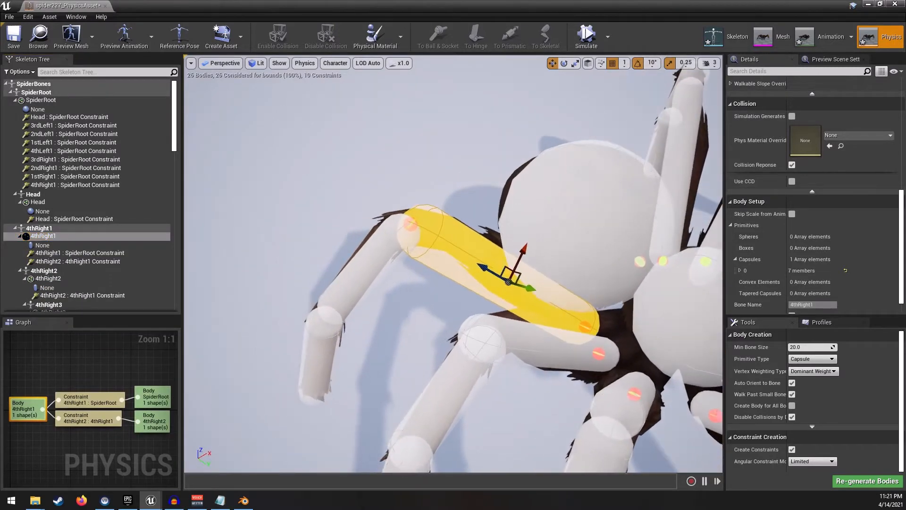
{"action": "right_click_drag", "start_coordinate": [343, 274], "coordinate": [401, 284]}
{"action": "left_click", "coordinate": [411, 282]}
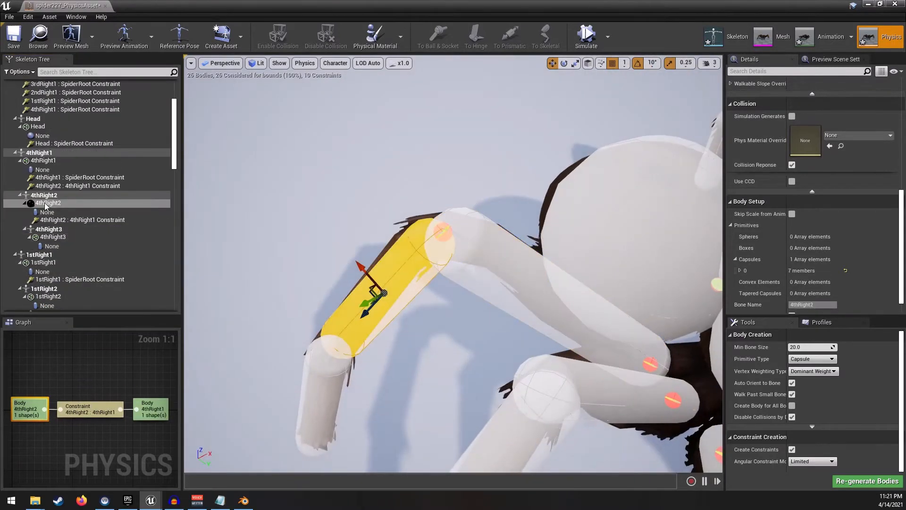
{"action": "right_click", "coordinate": [57, 203]}
{"action": "mouse_move", "coordinate": [98, 247]}
{"action": "left_click", "coordinate": [222, 330]}
- Create a constraint linking the 3rdRight1 body to the 3rdRight2 body
{"action": "left_click", "coordinate": [326, 191]}
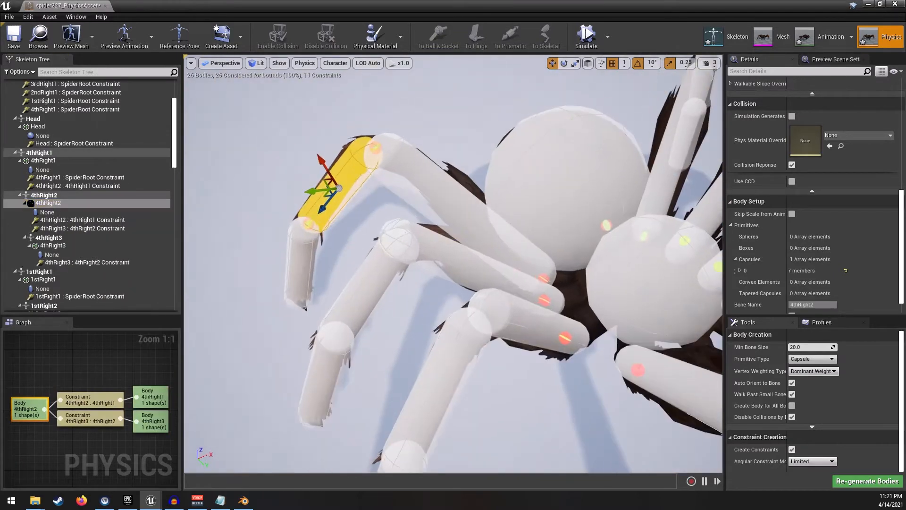
{"action": "right_click", "coordinate": [52, 200]}
{"action": "mouse_move", "coordinate": [95, 247]}
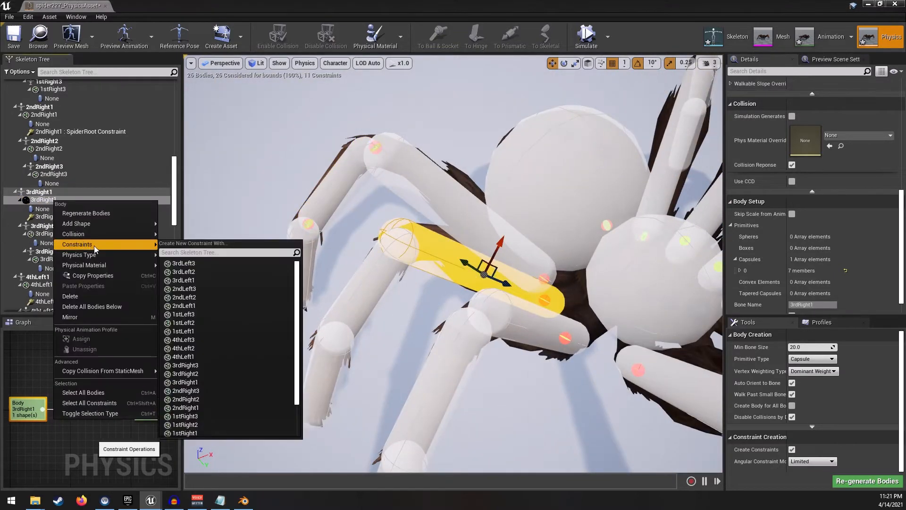
{"action": "scroll", "coordinate": [198, 394], "scroll_direction": "down", "scroll_amount": 2}
{"action": "left_click", "coordinate": [185, 344]}
- Create a constraint linking the 3rdRight2 body to the next segment of its leg
{"action": "right_click", "coordinate": [49, 242]}
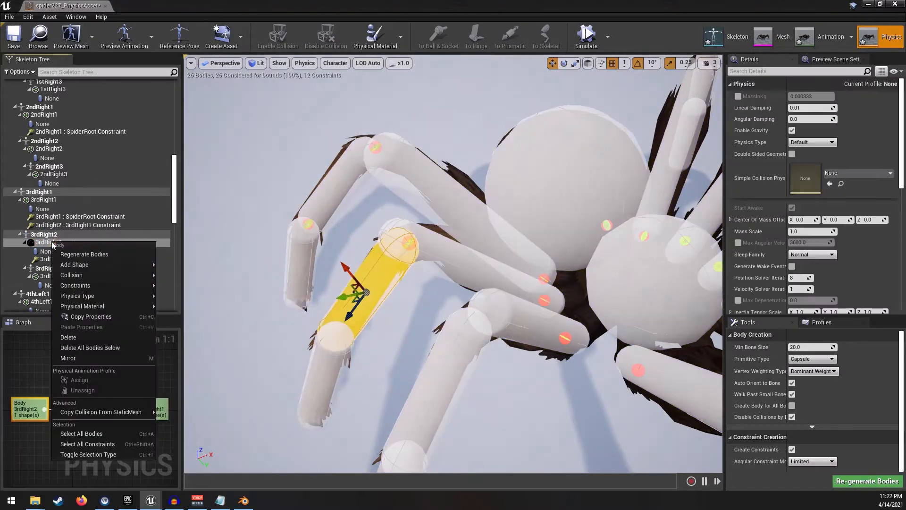
{"action": "mouse_move", "coordinate": [94, 288]}
{"action": "left_click", "coordinate": [198, 411]}
- Create a constraint linking the 2ndRight1 body to the 2ndRight2 body
{"action": "left_click", "coordinate": [49, 115]}
{"action": "right_click", "coordinate": [49, 115]}
{"action": "mouse_move", "coordinate": [95, 155]}
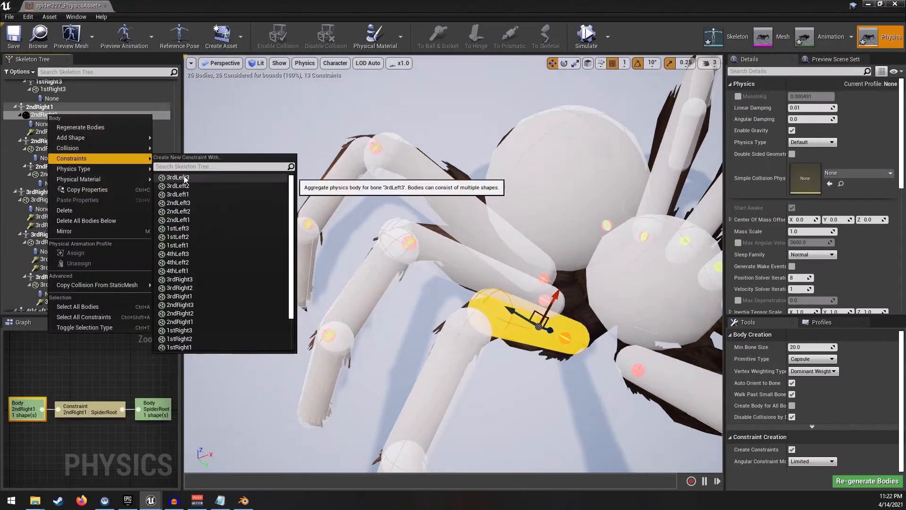
{"action": "left_click", "coordinate": [189, 196]}
- Create a constraint linking the 2ndRight2 body to the next segment of its leg
{"action": "right_click", "coordinate": [53, 158]}
{"action": "mouse_move", "coordinate": [77, 200]}
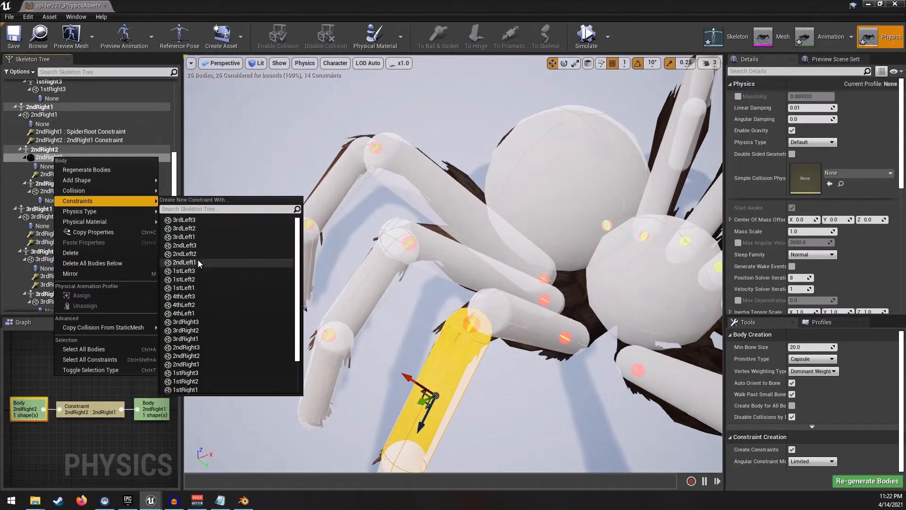
{"action": "left_click", "coordinate": [189, 208]}
{"action": "scroll", "coordinate": [48, 203], "scroll_direction": "up", "scroll_amount": 5}
- Create a constraint linking the 1stRight1 body to the 1stRight2 body
{"action": "left_click", "coordinate": [46, 200]}
{"action": "right_click", "coordinate": [46, 200]}
{"action": "mouse_move", "coordinate": [78, 242]}
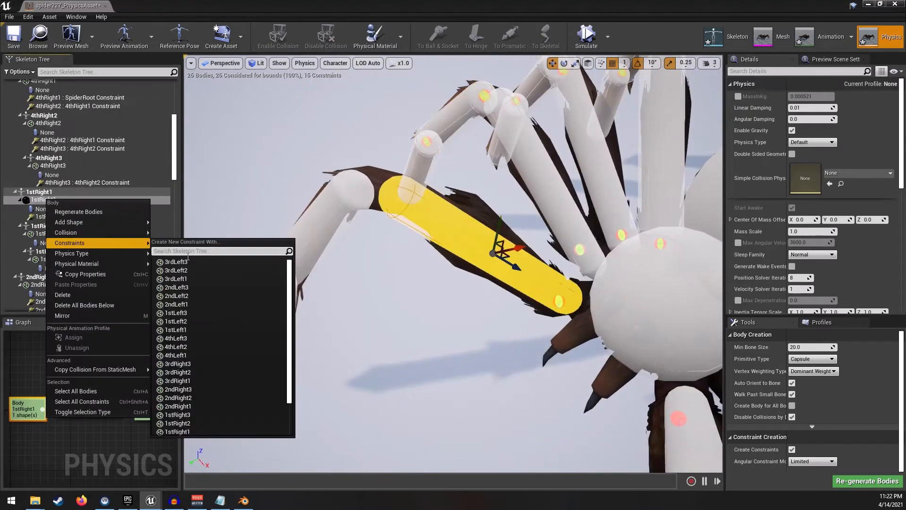
{"action": "left_click", "coordinate": [199, 406]}
- Create a constraint linking the 1stRight2 body to the next segment of its leg
{"action": "right_click", "coordinate": [51, 242]}
{"action": "mouse_move", "coordinate": [78, 285]}
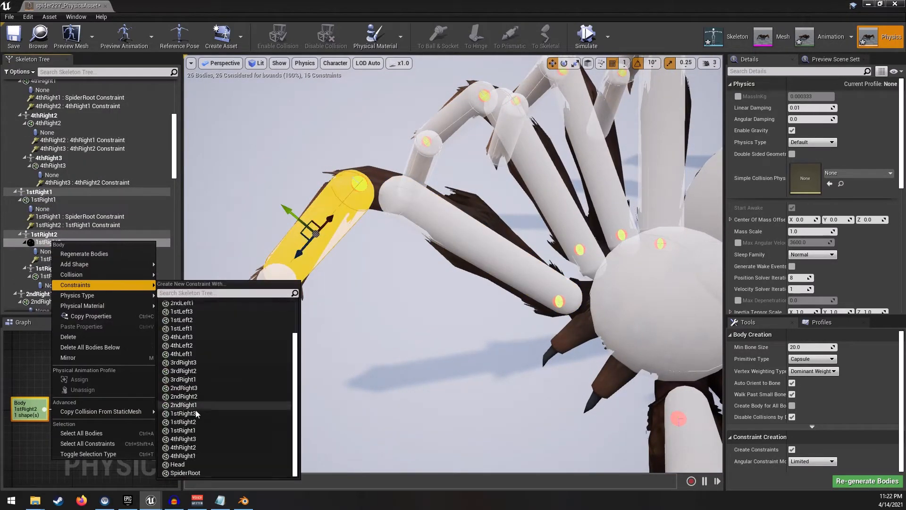
{"action": "left_click", "coordinate": [197, 416]}
- Create a constraint linking the 1stLeft1 body to the 1stLeft2 body
{"action": "right_click_drag", "start_coordinate": [387, 250], "coordinate": [534, 247]}
{"action": "left_click", "coordinate": [378, 250]}
{"action": "right_click", "coordinate": [51, 200]}
{"action": "mouse_move", "coordinate": [78, 243]}
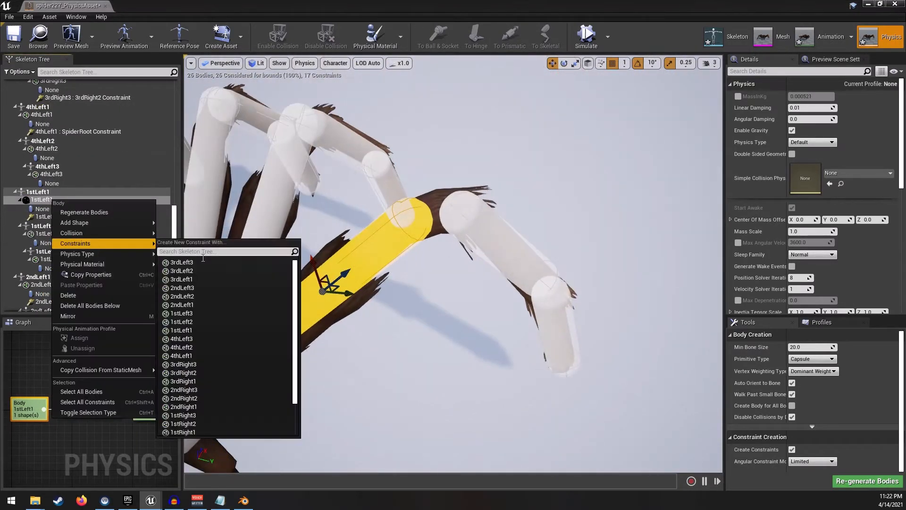
{"action": "left_click", "coordinate": [188, 296]}
- Create a constraint linking the 1stLeft2 body to the 1stLeft3 body
{"action": "left_click", "coordinate": [480, 241]}
{"action": "right_click", "coordinate": [51, 242]}
{"action": "mouse_move", "coordinate": [78, 287]}
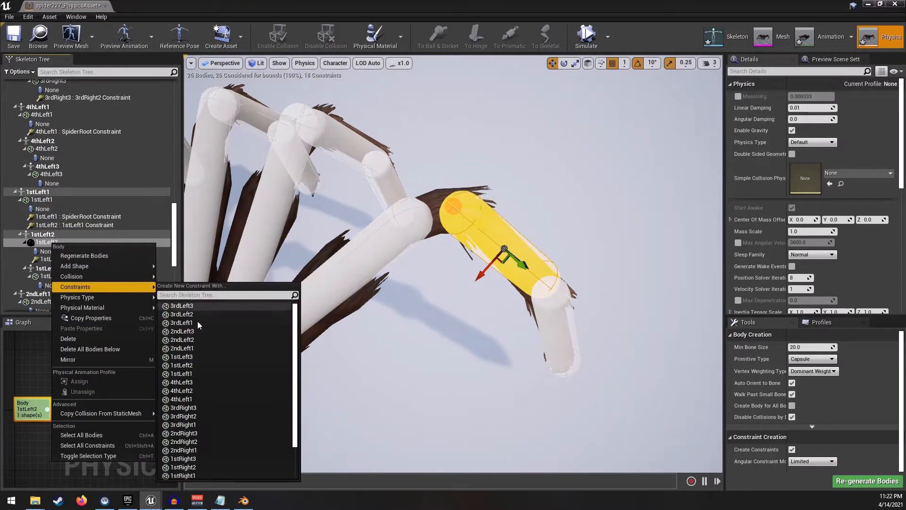
{"action": "left_click", "coordinate": [187, 359]}
- Create a constraint linking the 2ndLeft1 body to the 2ndLeft2 body
{"action": "mouse_move", "coordinate": [345, 265]}
{"action": "right_mouse_down"}
{"action": "mouse_move", "coordinate": [274, 236]}
{"action": "mouse_move", "coordinate": [331, 255]}
{"action": "right_mouse_up"}
{"action": "left_click", "coordinate": [350, 248]}
{"action": "right_click", "coordinate": [48, 200]}
{"action": "mouse_move", "coordinate": [90, 245]}
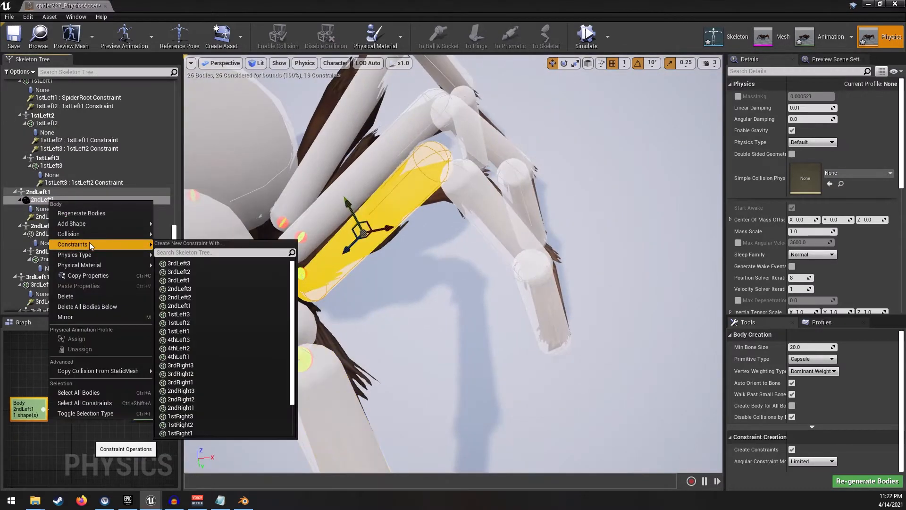
{"action": "left_click", "coordinate": [190, 323]}
- Create a constraint linking the 2ndLeft2 body to the 2ndLeft3 body
{"action": "left_click", "coordinate": [47, 242]}
{"action": "right_click", "coordinate": [47, 242]}
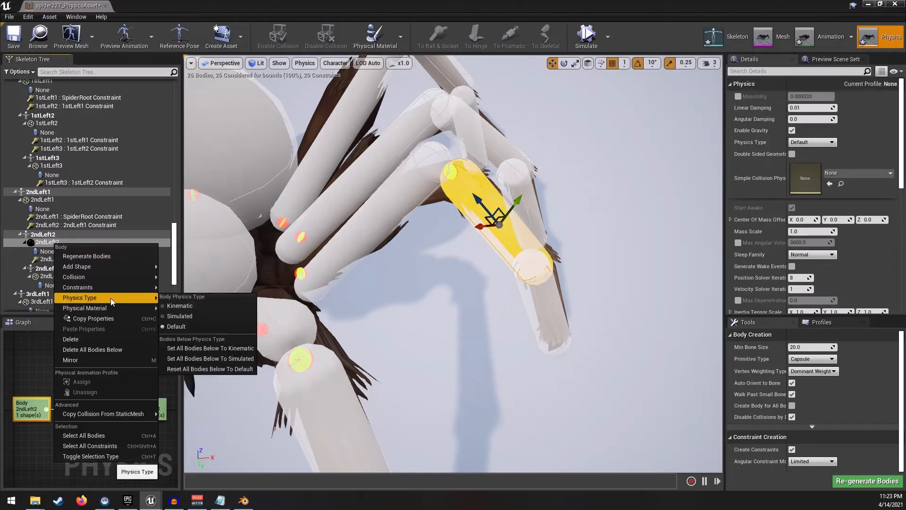
{"action": "mouse_move", "coordinate": [78, 287]}
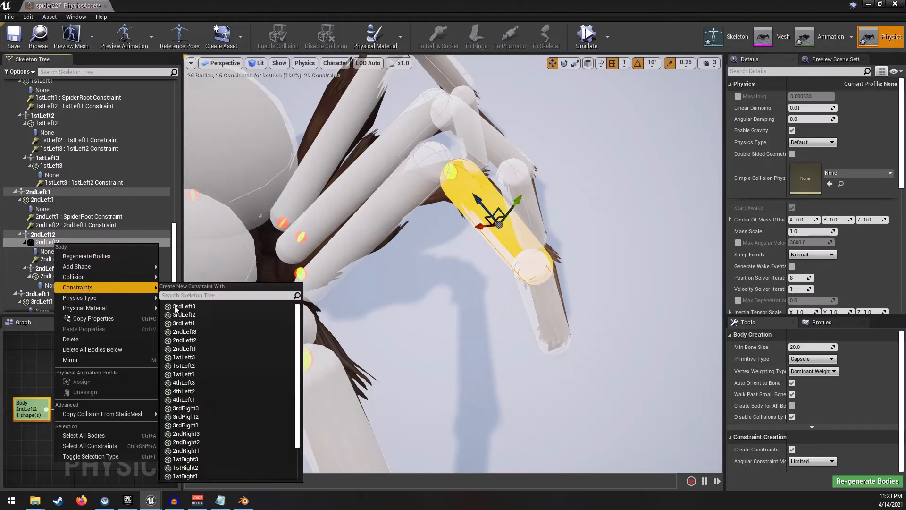
{"action": "left_click", "coordinate": [190, 333]}
- Create a constraint linking the 3rdLeft1 body to the 3rdLeft2 body
{"action": "left_click", "coordinate": [383, 171]}
{"action": "right_click", "coordinate": [42, 200]}
{"action": "mouse_move", "coordinate": [71, 244]}
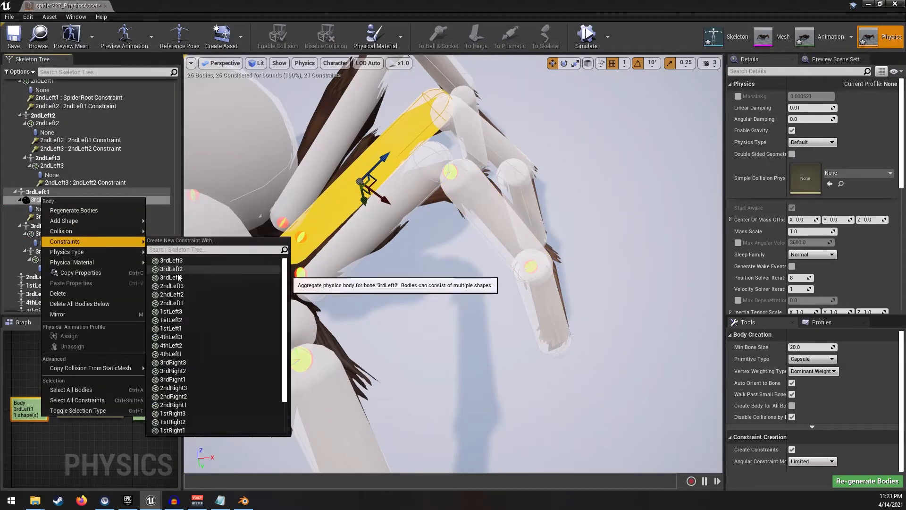
{"action": "left_click", "coordinate": [178, 274]}
- Create a constraint linking the 3rdLeft2 body to the 3rdLeft3 body
{"action": "left_click", "coordinate": [486, 141]}
{"action": "right_click", "coordinate": [49, 242]}
{"action": "mouse_move", "coordinate": [85, 284]}
{"action": "left_click", "coordinate": [179, 304]}
- Create a constraint linking the 4thLeft1 body to the 4thLeft2 body
{"action": "mouse_move", "coordinate": [397, 260]}
{"action": "right_mouse_down"}
{"action": "mouse_move", "coordinate": [397, 212]}
{"action": "mouse_move", "coordinate": [401, 255]}
{"action": "right_mouse_up"}
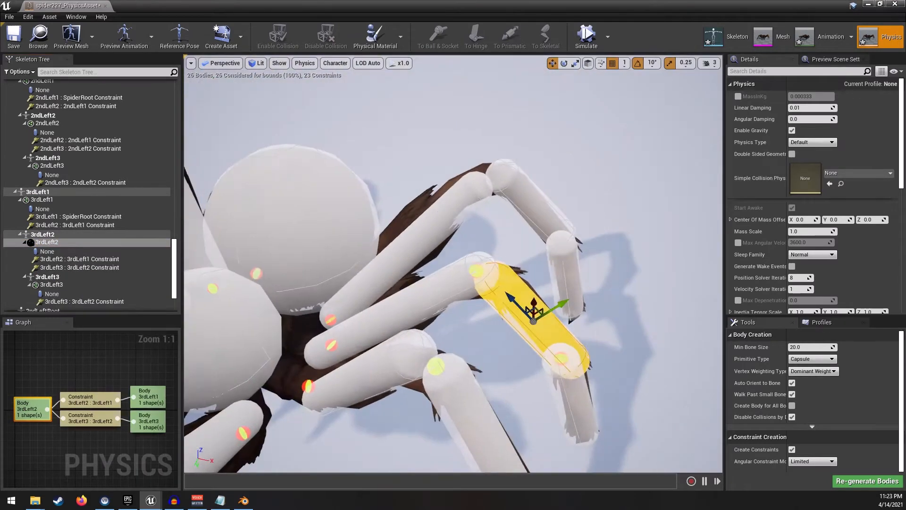
{"action": "left_click", "coordinate": [402, 255]}
{"action": "right_click", "coordinate": [47, 199]}
{"action": "mouse_move", "coordinate": [89, 243]}
{"action": "left_click", "coordinate": [179, 346]}
- Create a constraint linking the 4thLeft2 body to the 4thLeft3 body
{"action": "right_click", "coordinate": [45, 242]}
{"action": "mouse_move", "coordinate": [78, 286]}
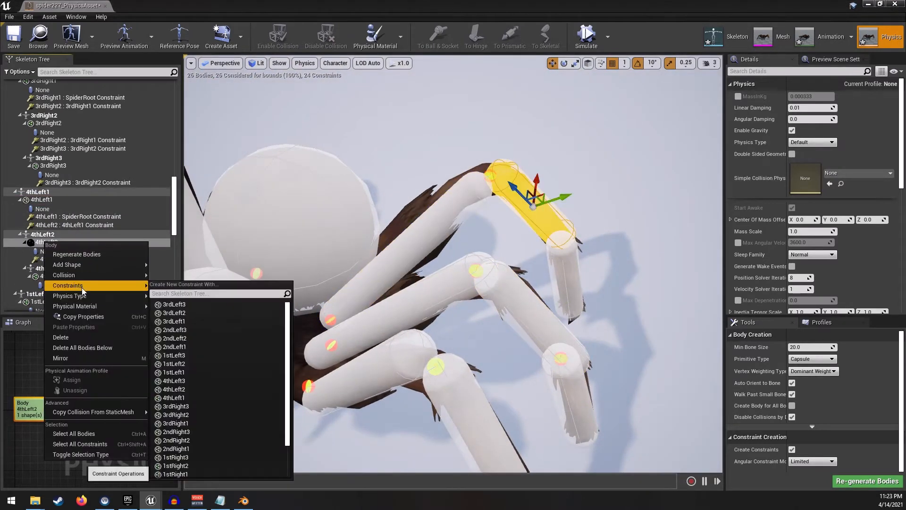
{"action": "left_click", "coordinate": [178, 381]}
- Select every body of the spider and assign them a new physical animation profile
{"action": "right_click_drag", "start_coordinate": [377, 283], "coordinate": [387, 321]}
{"action": "right_click_drag", "start_coordinate": [442, 291], "coordinate": [399, 262]}
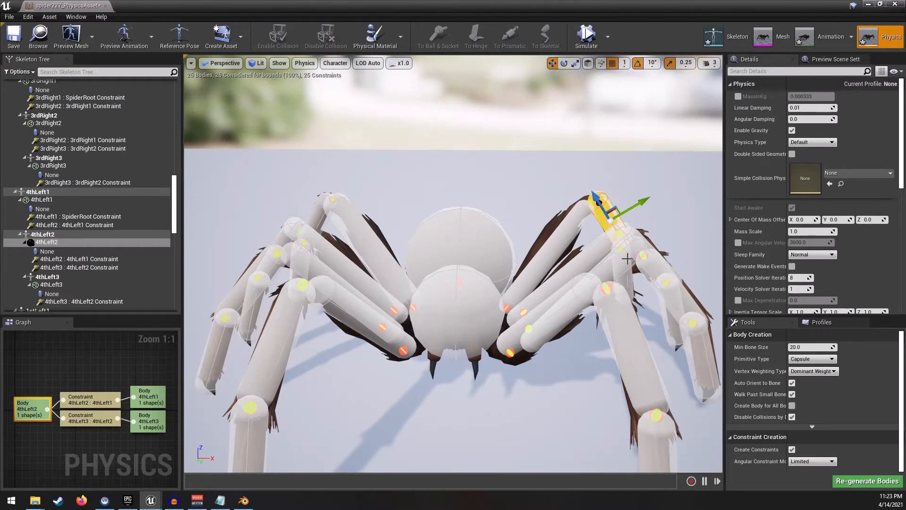
{"action": "left_click", "coordinate": [821, 322]}
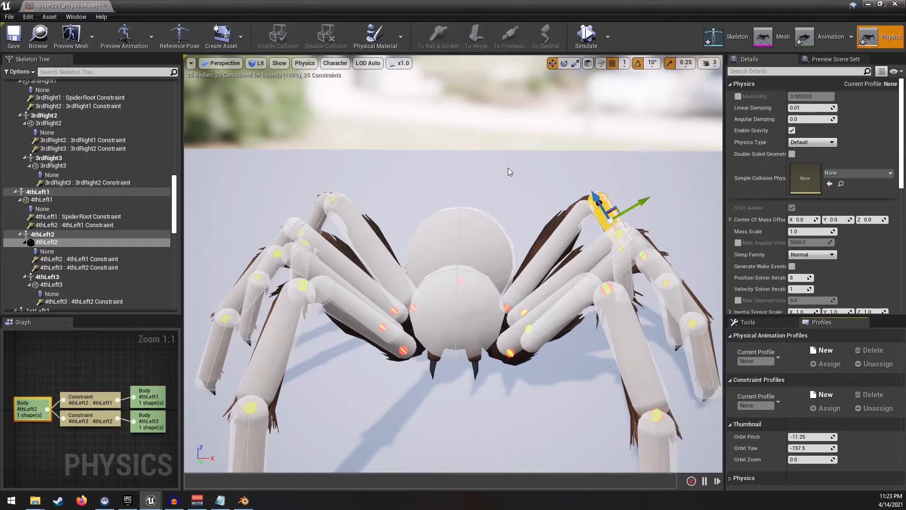
{"action": "right_click_drag", "start_coordinate": [506, 161], "coordinate": [496, 191]}
{"action": "scroll", "coordinate": [84, 161], "scroll_direction": "up", "scroll_amount": 8}
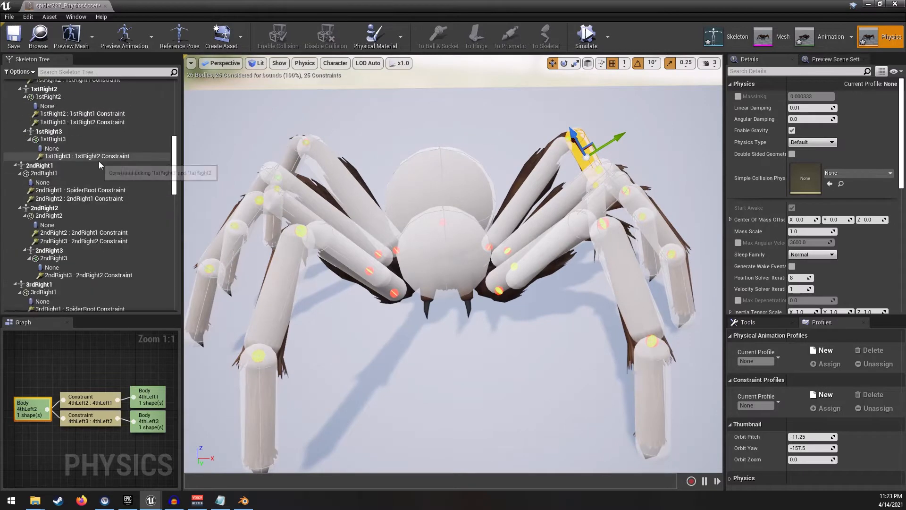
{"action": "scroll", "coordinate": [99, 161], "scroll_direction": "up", "scroll_amount": 4}
{"action": "left_click", "coordinate": [440, 184]}
{"action": "left_click", "coordinate": [445, 239], "text": "ctrl"}
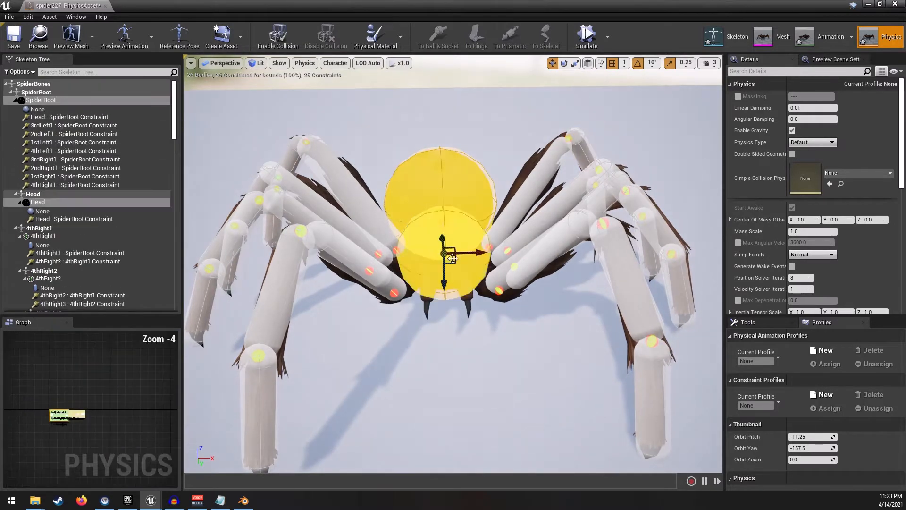
{"action": "left_click", "coordinate": [359, 195], "text": "ctrl"}
{"action": "left_click", "coordinate": [295, 158], "text": "ctrl"}
{"action": "right_click_drag", "start_coordinate": [359, 206], "coordinate": [416, 210]}
{"action": "key", "text": "a"}
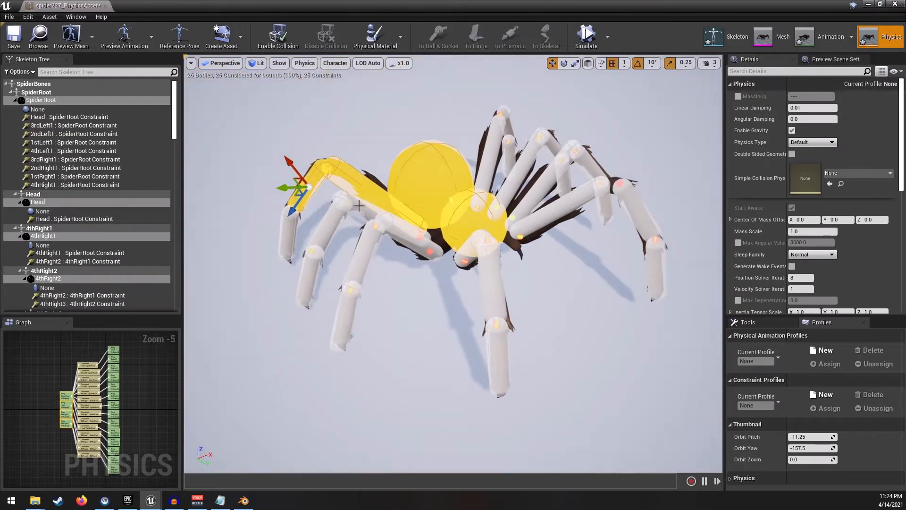
{"action": "left_click", "coordinate": [294, 240], "text": "ctrl"}
{"action": "left_click", "coordinate": [316, 282], "text": "ctrl"}
{"action": "left_click", "coordinate": [329, 231], "text": "ctrl"}
{"action": "left_click", "coordinate": [339, 216], "text": "ctrl"}
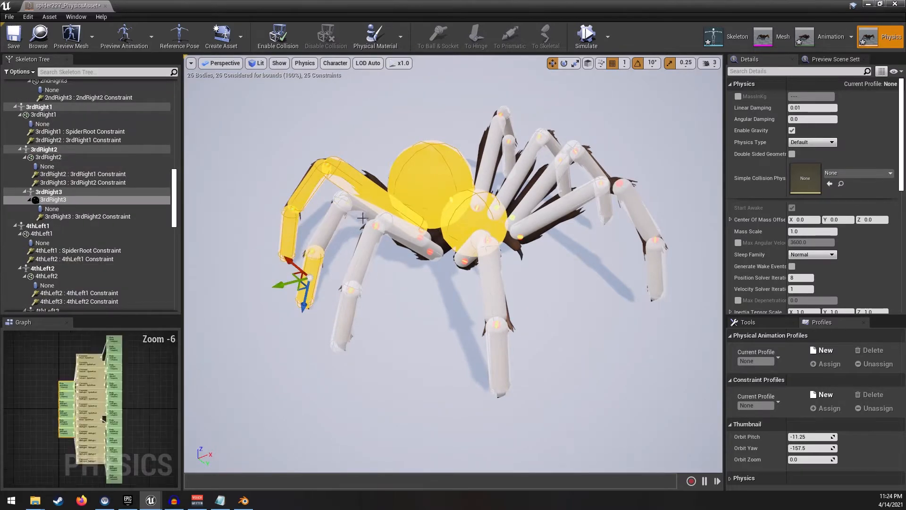
{"action": "left_click", "coordinate": [358, 211], "text": "ctrl"}
{"action": "left_click", "coordinate": [331, 228], "text": "ctrl"}
{"action": "left_click", "coordinate": [420, 237], "text": "ctrl"}
{"action": "left_click", "coordinate": [370, 256], "text": "ctrl"}
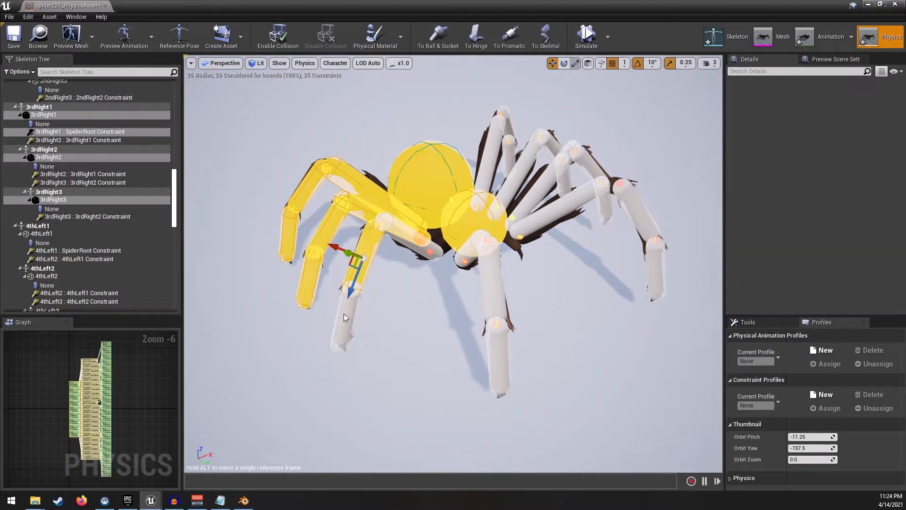
{"action": "left_click", "coordinate": [354, 303], "text": "ctrl"}
{"action": "left_click", "coordinate": [477, 257], "text": "ctrl"}
{"action": "left_click", "coordinate": [421, 237], "text": "ctrl"}
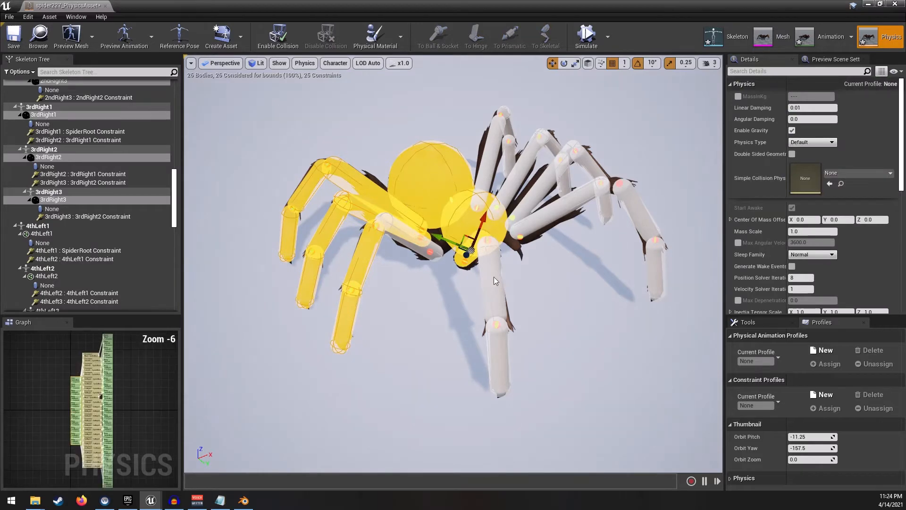
{"action": "left_click", "coordinate": [496, 282], "text": "ctrl"}
{"action": "mouse_move", "coordinate": [495, 281]}
{"action": "right_mouse_down"}
{"action": "mouse_move", "coordinate": [482, 269]}
{"action": "mouse_move", "coordinate": [489, 284]}
{"action": "right_mouse_up"}
{"action": "left_click", "coordinate": [488, 283], "text": "ctrl"}
{"action": "left_click", "coordinate": [308, 357], "text": "ctrl"}
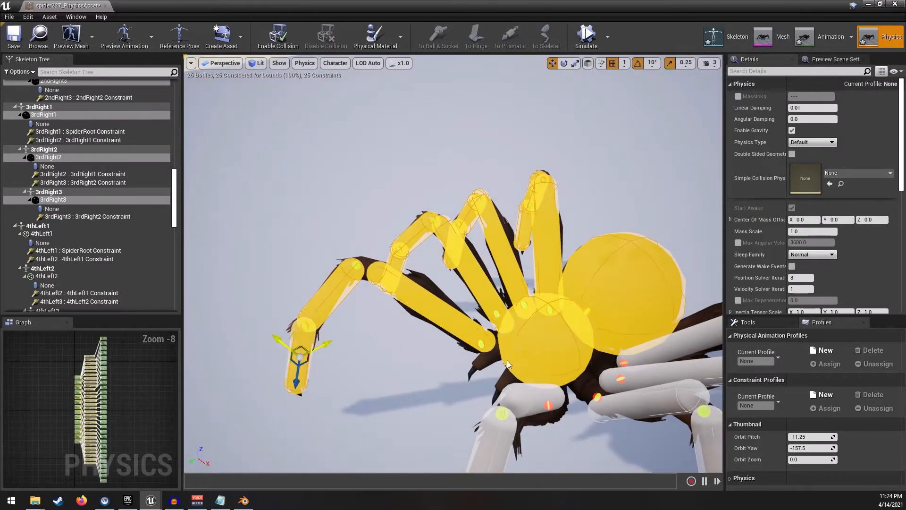
{"action": "right_click_drag", "start_coordinate": [307, 357], "coordinate": [308, 356]}
{"action": "right_click_drag", "start_coordinate": [438, 265], "coordinate": [438, 265]}
{"action": "left_click", "coordinate": [412, 222], "text": "ctrl"}
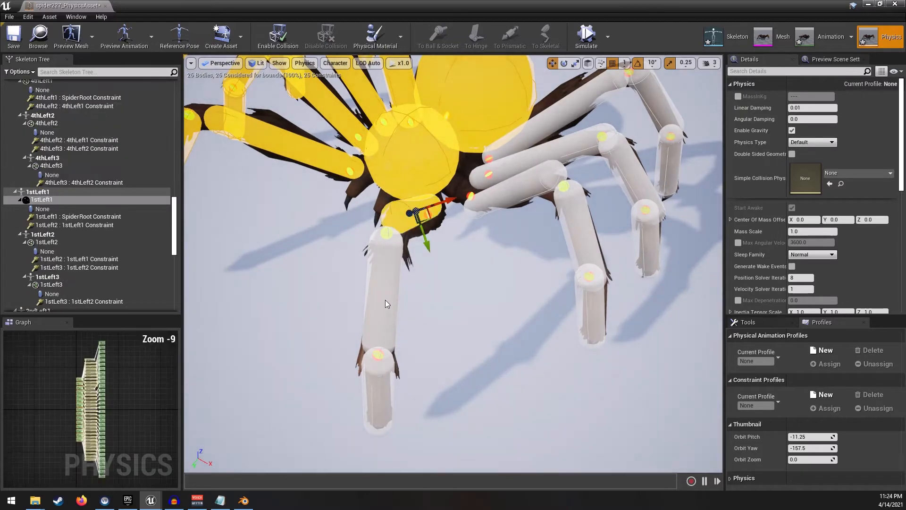
{"action": "left_click", "coordinate": [385, 300], "text": "ctrl"}
{"action": "left_click", "coordinate": [387, 388], "text": "ctrl"}
{"action": "left_click", "coordinate": [515, 189], "text": "ctrl"}
{"action": "left_click", "coordinate": [585, 229], "text": "ctrl"}
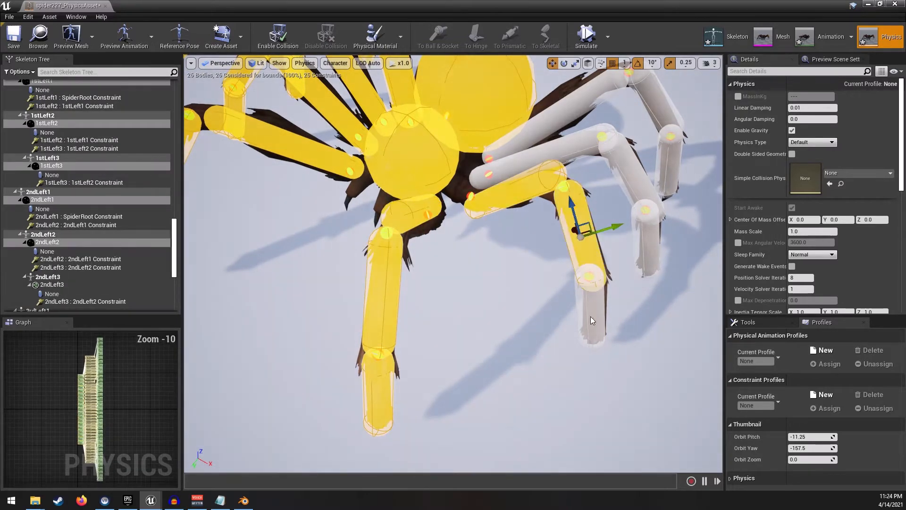
{"action": "left_click", "coordinate": [592, 304], "text": "ctrl"}
{"action": "left_click", "coordinate": [571, 156], "text": "ctrl"}
{"action": "left_click", "coordinate": [630, 174], "text": "ctrl"}
{"action": "left_click", "coordinate": [650, 246], "text": "ctrl"}
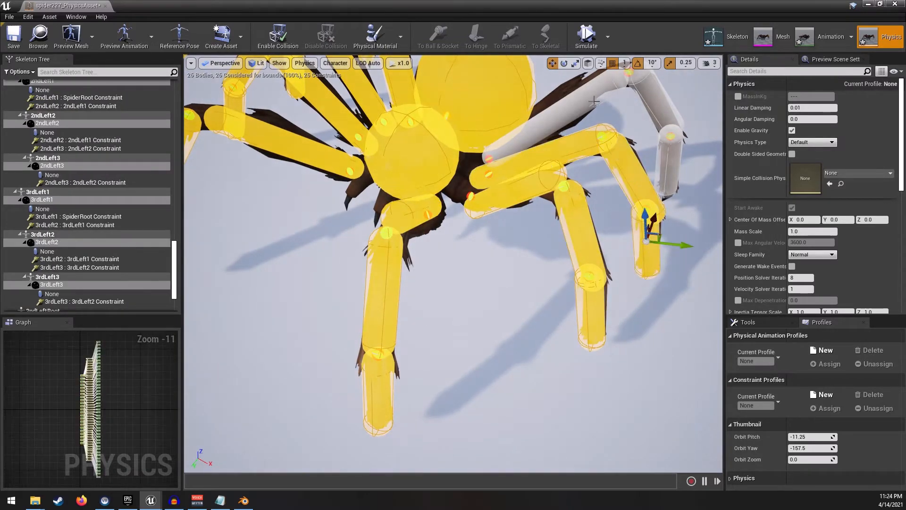
{"action": "left_click", "coordinate": [589, 97], "text": "ctrl"}
{"action": "left_click", "coordinate": [665, 112], "text": "ctrl"}
{"action": "left_click", "coordinate": [675, 163], "text": "ctrl"}
{"action": "right_click_drag", "start_coordinate": [512, 212], "coordinate": [566, 203]}
{"action": "right_click_drag", "start_coordinate": [688, 255], "coordinate": [688, 255]}
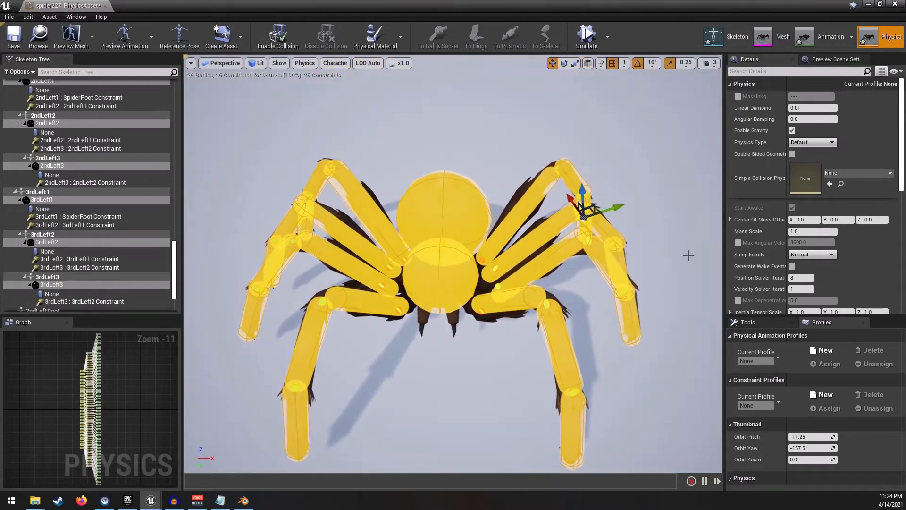
{"action": "left_click", "coordinate": [778, 324]}
{"action": "left_click", "coordinate": [825, 325]}
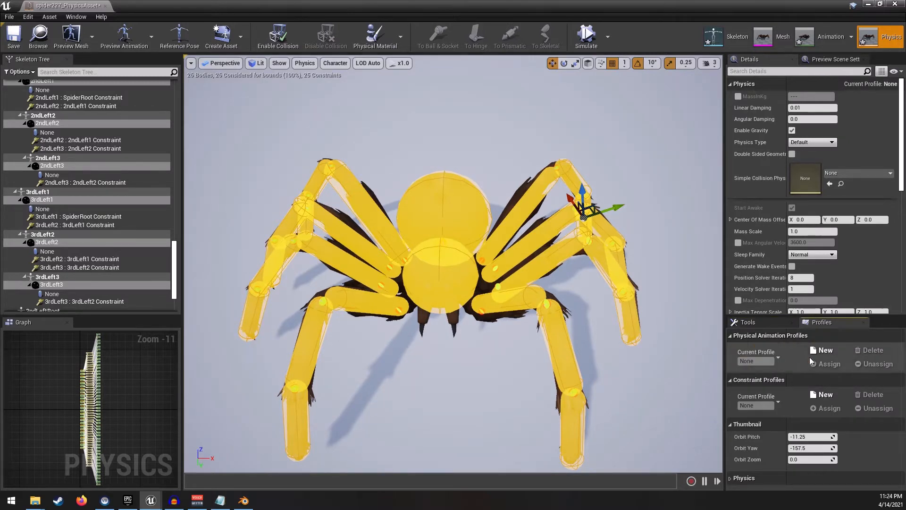
{"action": "left_click", "coordinate": [822, 351]}
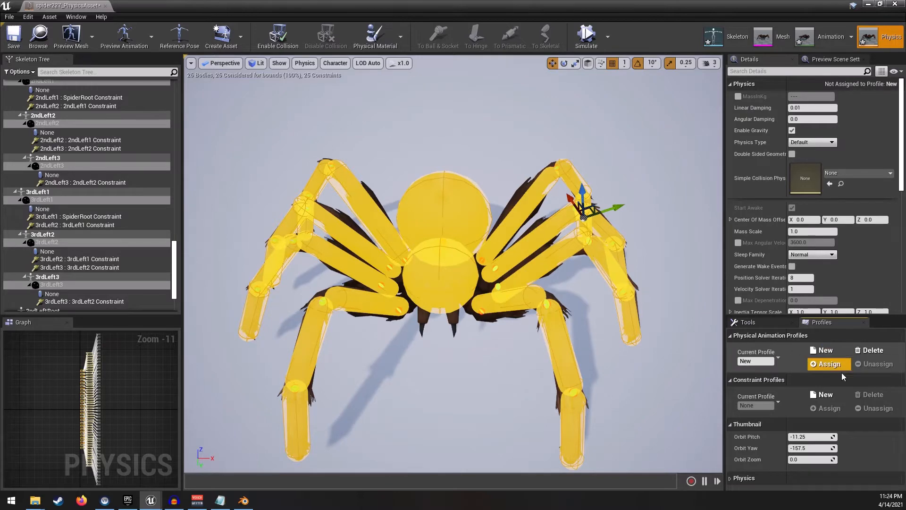
{"action": "left_click", "coordinate": [825, 365]}
- Set the profile's Orientation Strength to 5000 and Angular Velocity Strength to 100
{"action": "scroll", "coordinate": [820, 247], "scroll_direction": "down", "scroll_amount": 10}
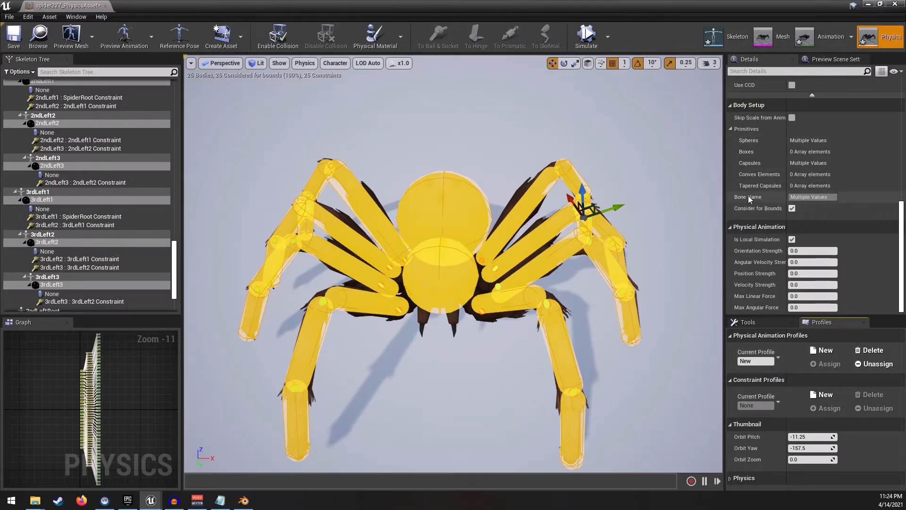
{"action": "left_click", "coordinate": [809, 255]}
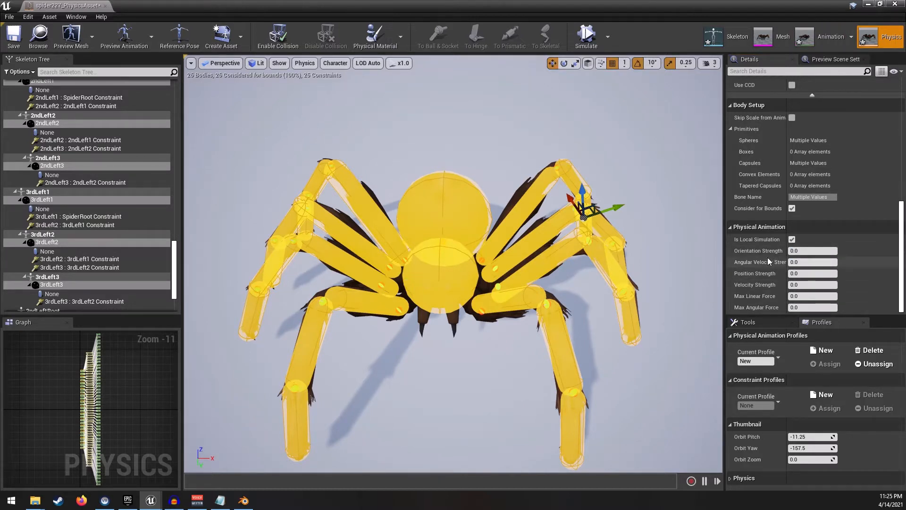
{"action": "mouse_move", "coordinate": [778, 267]}
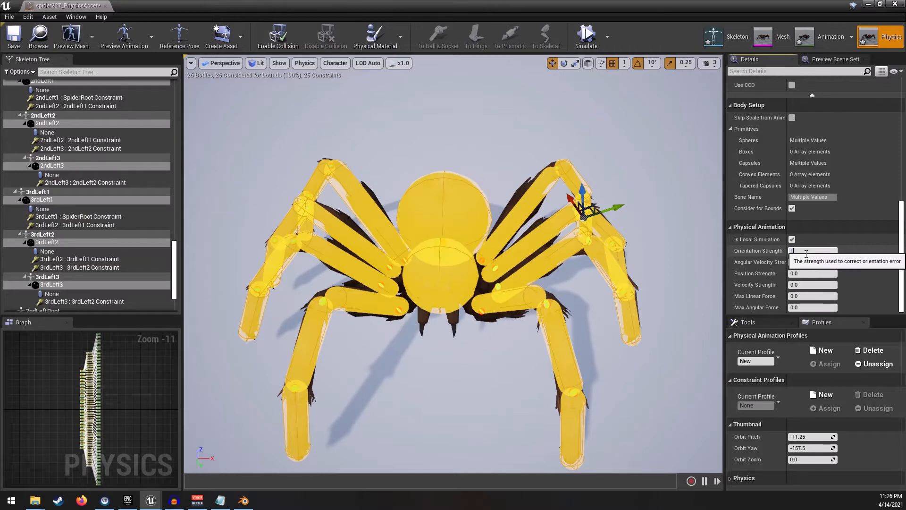
{"action": "type", "text": "00"}
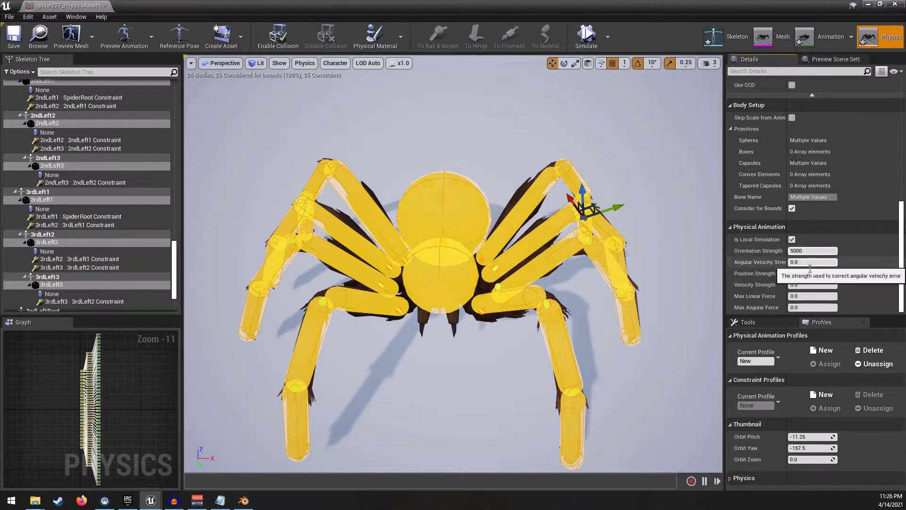
- Run the physics simulation briefly to test the spider, then stop it
{"action": "left_click", "coordinate": [586, 38]}
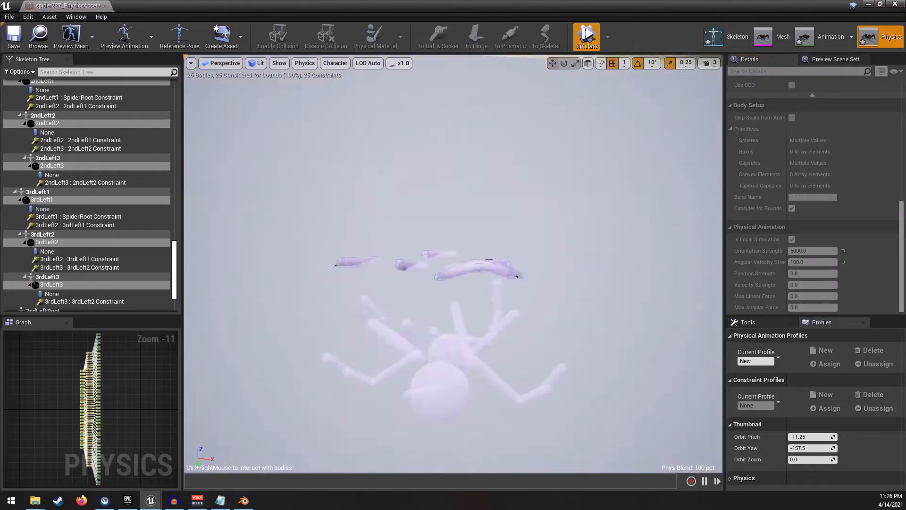
{"action": "left_click", "coordinate": [586, 37]}
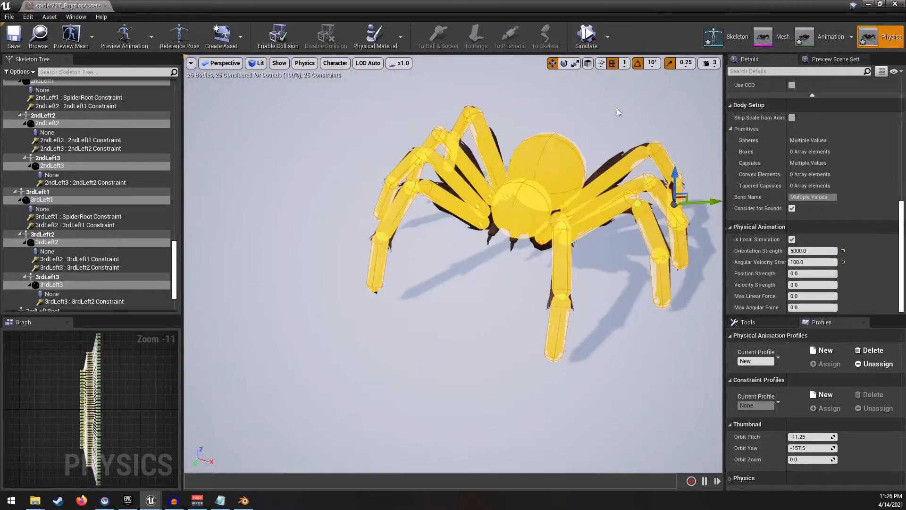
- Turn off Is Local Simulation and run the physics simulation briefly
{"action": "left_click", "coordinate": [792, 240]}
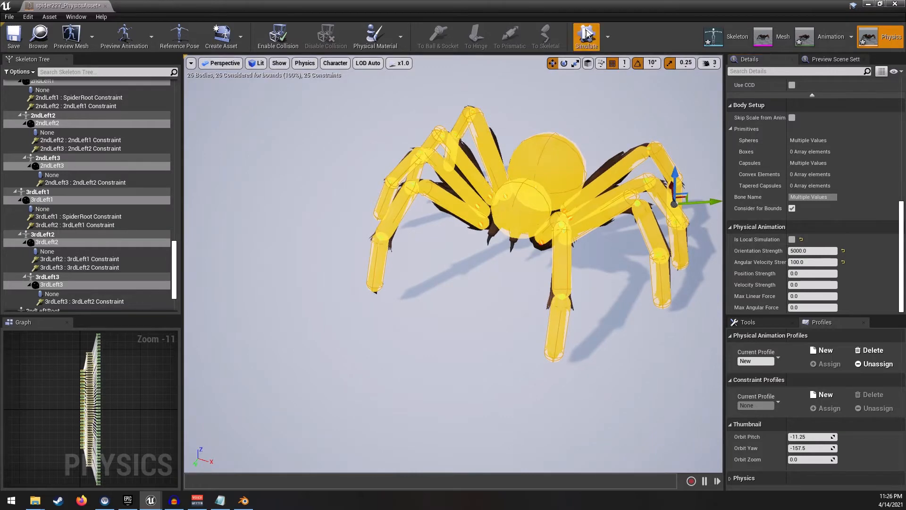
{"action": "left_click", "coordinate": [587, 33]}
{"action": "left_click", "coordinate": [587, 39]}
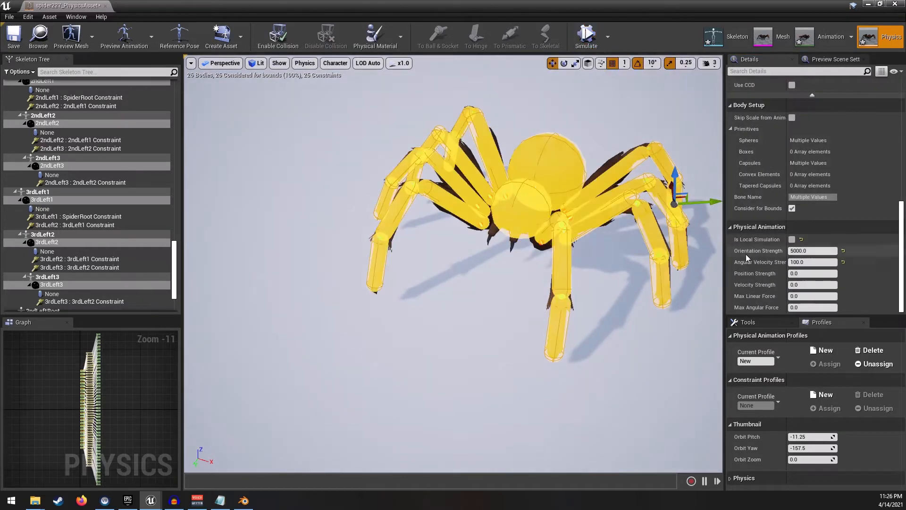
- Re-enable Is Local Simulation and run the physics simulation again to test the spider
{"action": "right_click_drag", "start_coordinate": [661, 236], "coordinate": [727, 235]}
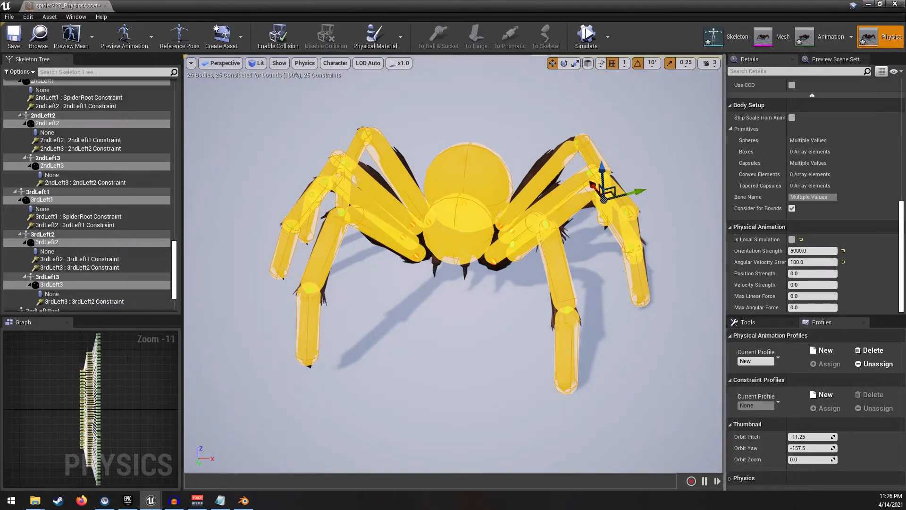
{"action": "right_click_drag", "start_coordinate": [719, 226], "coordinate": [618, 229]}
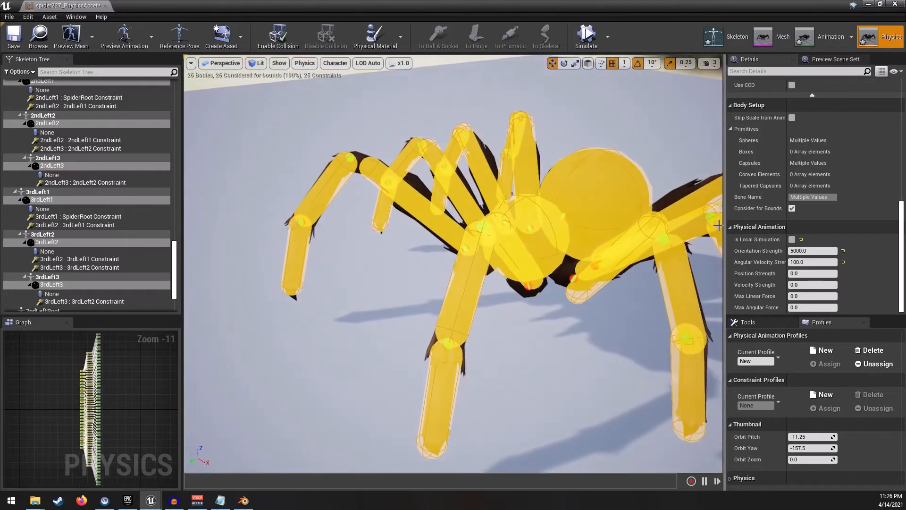
{"action": "left_click", "coordinate": [792, 240]}
{"action": "left_click", "coordinate": [586, 36]}
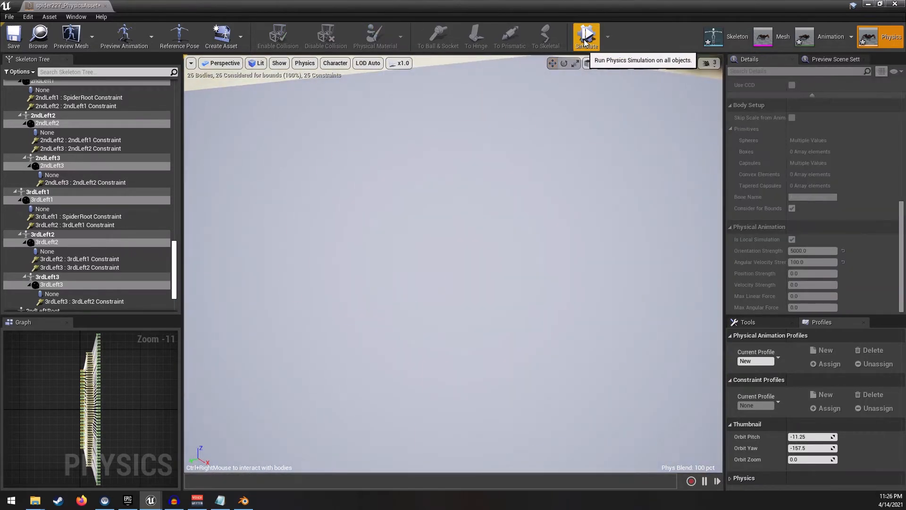
{"action": "left_click", "coordinate": [586, 37]}
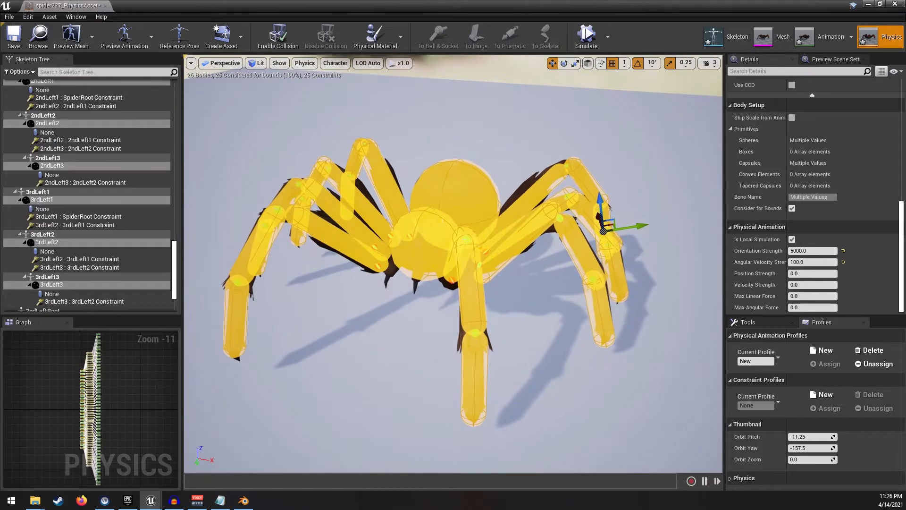
- Turn Is Local Simulation back on, simulate physics and inspect the spider from several angles, then stop the simulation
{"action": "left_click", "coordinate": [792, 239]}
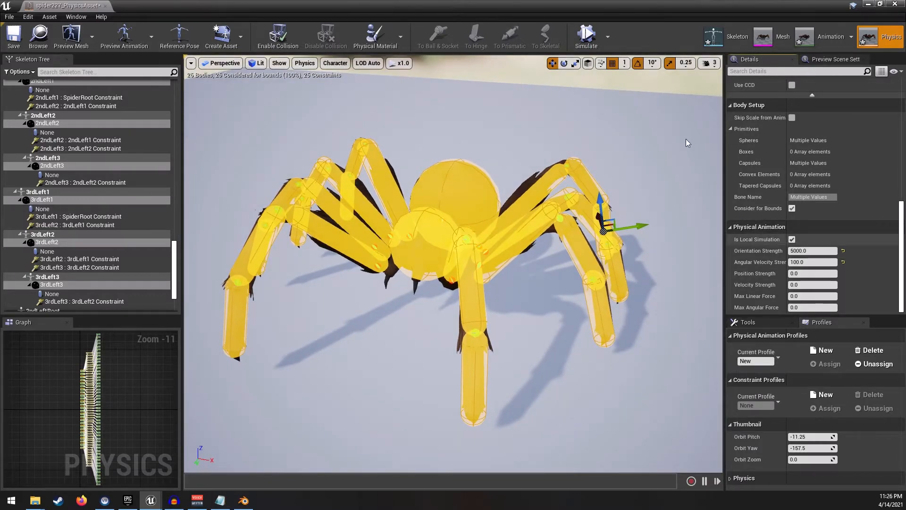
{"action": "left_click", "coordinate": [592, 47]}
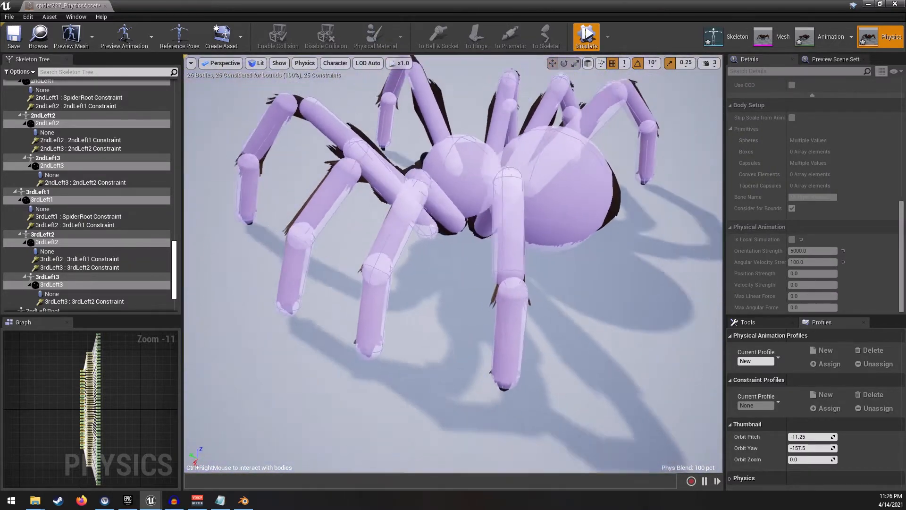
{"action": "right_click_drag", "start_coordinate": [440, 264], "coordinate": [469, 262], "text": "ctrl"}
{"action": "right_click_drag", "start_coordinate": [513, 236], "coordinate": [633, 234]}
{"action": "key", "text": "a"}
{"action": "right_click_drag", "start_coordinate": [498, 313], "coordinate": [475, 310]}
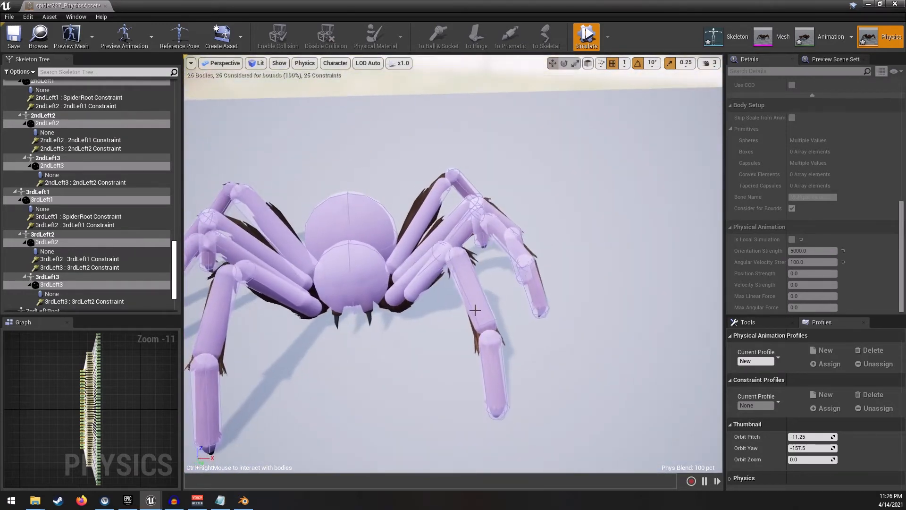
{"action": "right_click_drag", "start_coordinate": [533, 252], "coordinate": [440, 217], "text": "ctrl"}
{"action": "key", "text": "d"}
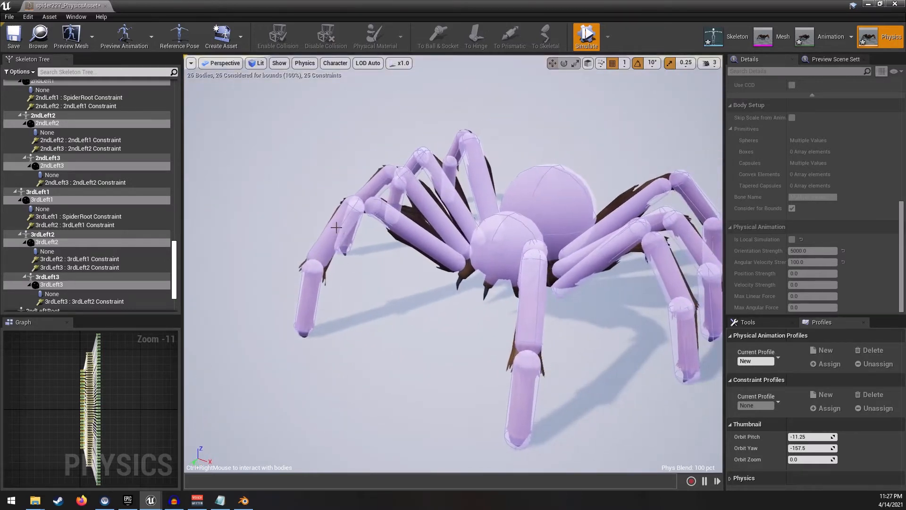
{"action": "right_click_drag", "start_coordinate": [337, 227], "coordinate": [309, 106], "text": "ctrl"}
{"action": "right_click_drag", "start_coordinate": [491, 232], "coordinate": [524, 126], "text": "ctrl"}
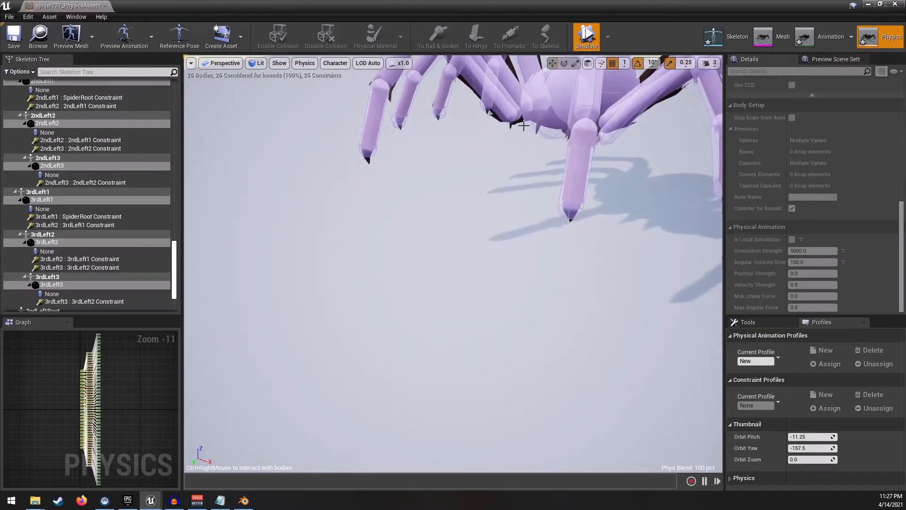
{"action": "key", "text": "s"}
{"action": "right_click_drag", "start_coordinate": [491, 160], "coordinate": [541, 130]}
{"action": "key", "text": "a"}
{"action": "key", "text": "w"}
{"action": "key", "text": "a"}
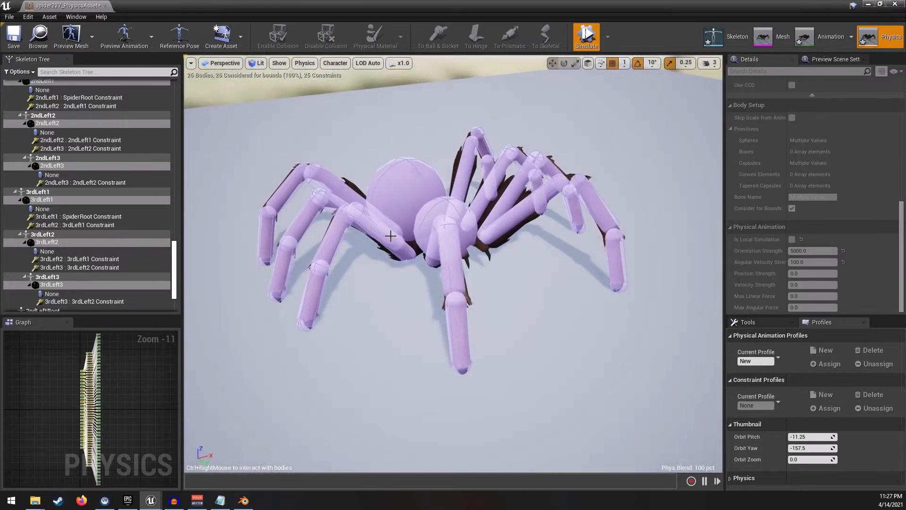
{"action": "right_click_drag", "start_coordinate": [439, 144], "coordinate": [417, 137]}
{"action": "key", "text": "d"}
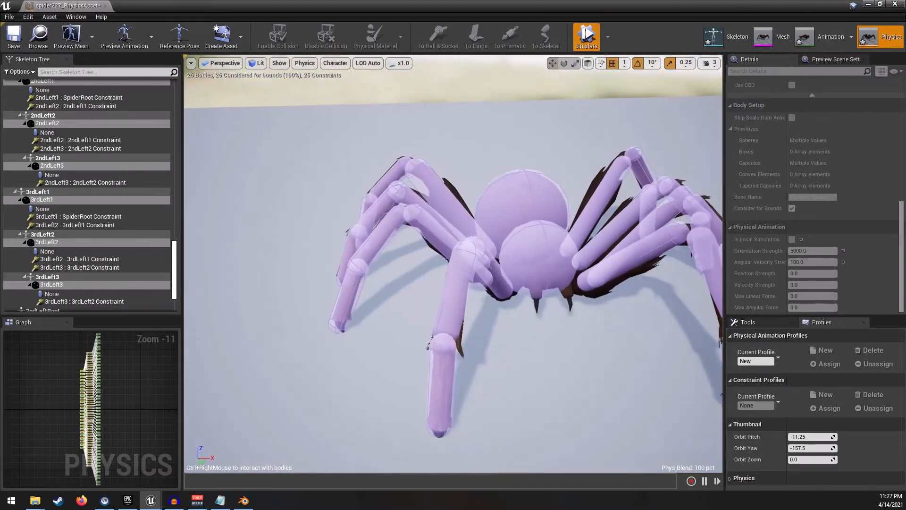
{"action": "left_click", "coordinate": [587, 37]}
- Run the physics simulation again and examine how the spider's legs settle from different angles
{"action": "right_click_drag", "start_coordinate": [453, 227], "coordinate": [496, 269]}
{"action": "key", "text": "s"}
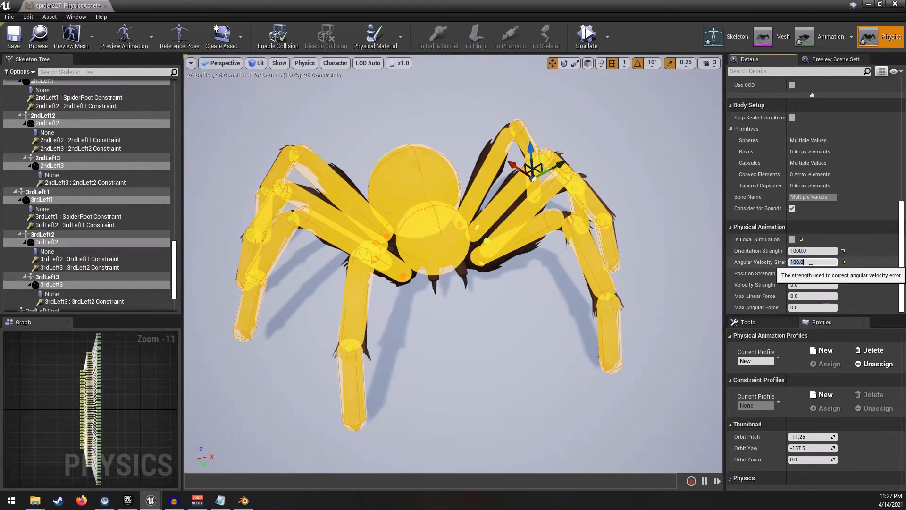
{"action": "left_click", "coordinate": [586, 37]}
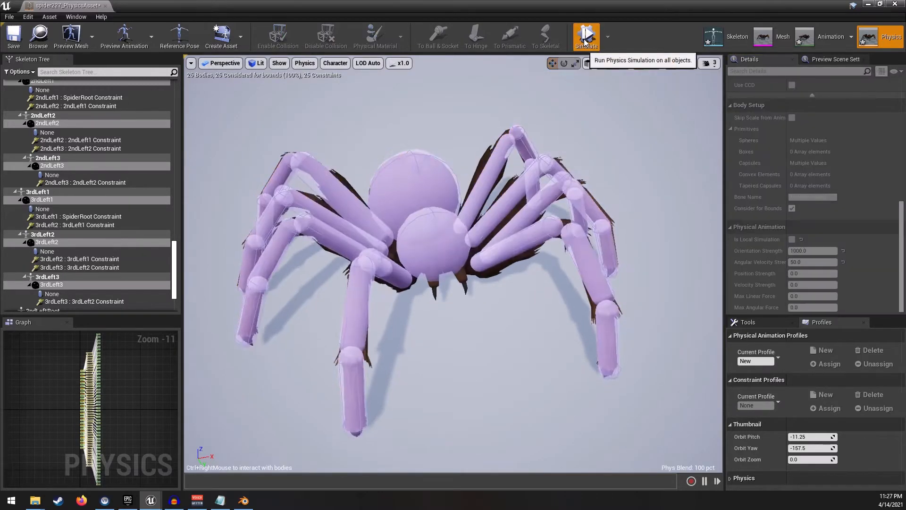
{"action": "right_click_drag", "start_coordinate": [463, 183], "coordinate": [505, 171]}
{"action": "key", "text": "w"}
{"action": "key", "text": "s"}
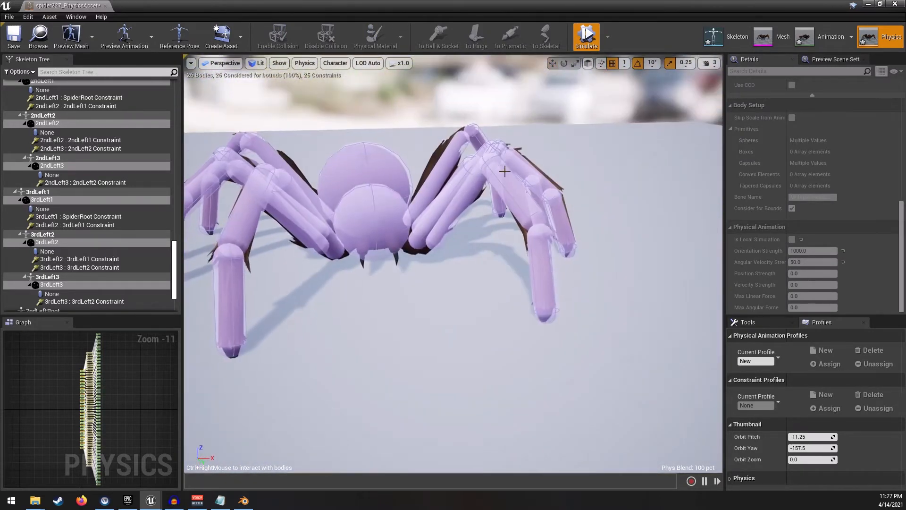
{"action": "right_click_drag", "start_coordinate": [278, 179], "coordinate": [309, 132], "text": "ctrl"}
{"action": "right_click_drag", "start_coordinate": [392, 226], "coordinate": [322, 122], "text": "ctrl"}
{"action": "key", "text": "w"}
{"action": "key", "text": "d"}
{"action": "right_click_drag", "start_coordinate": [309, 165], "coordinate": [304, 97], "text": "ctrl"}
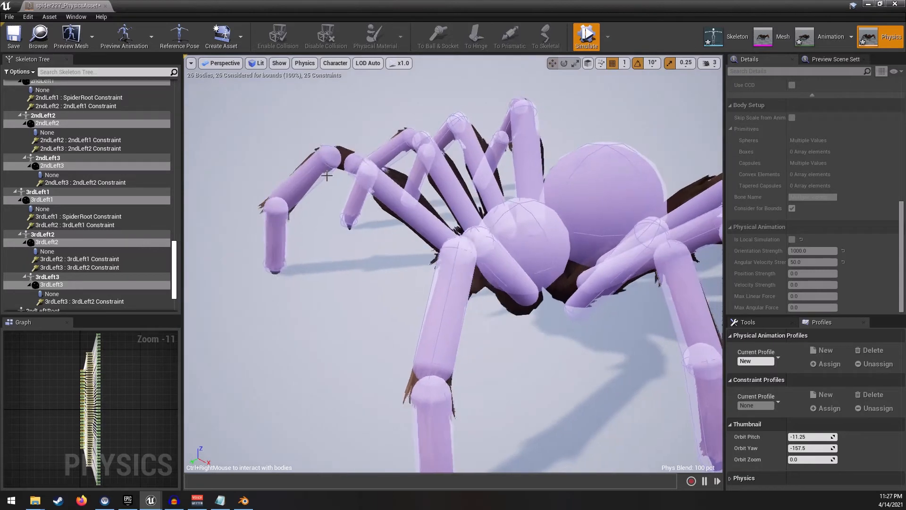
{"action": "key", "text": "a"}
{"action": "right_click_drag", "start_coordinate": [417, 128], "coordinate": [392, 133]}
{"action": "key", "text": "s"}
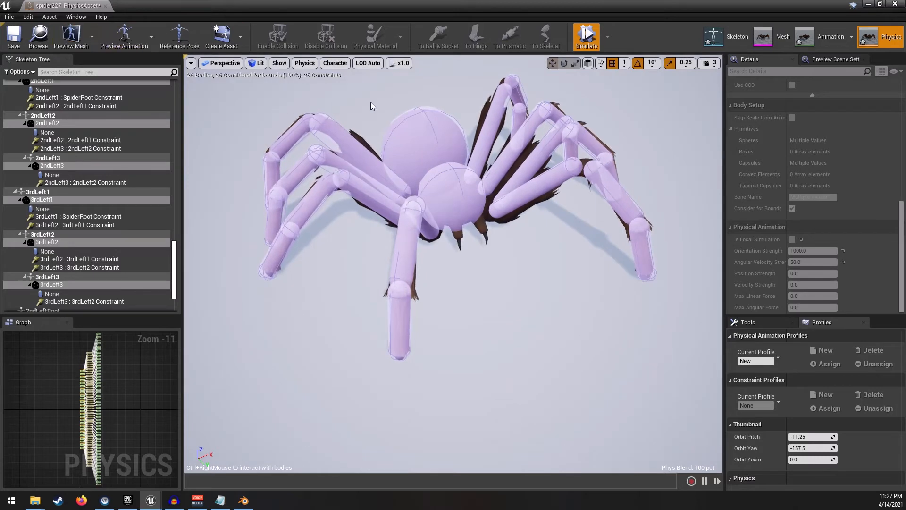
- Preview the spider227_Anim_SpiderBones_Walking animation during the simulation and watch it, then stop simulating
{"action": "left_click", "coordinate": [151, 38]}
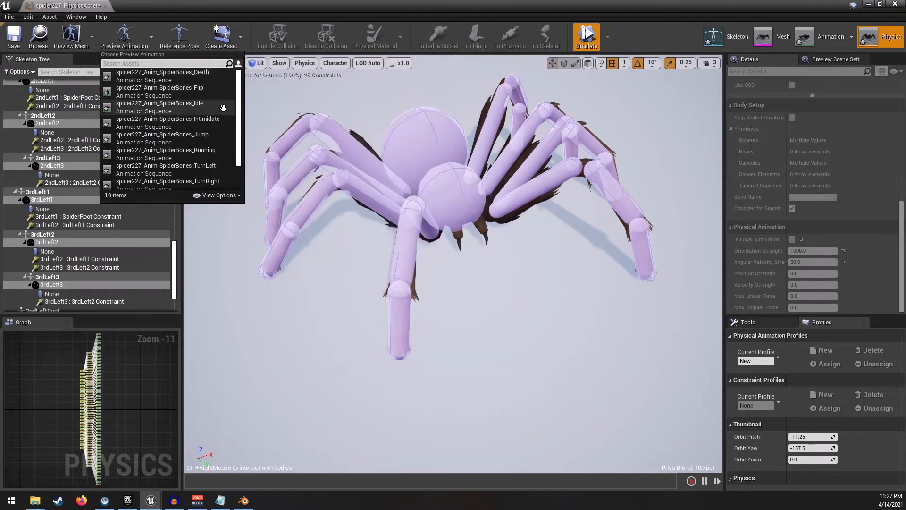
{"action": "scroll", "coordinate": [210, 163], "scroll_direction": "down", "scroll_amount": 2}
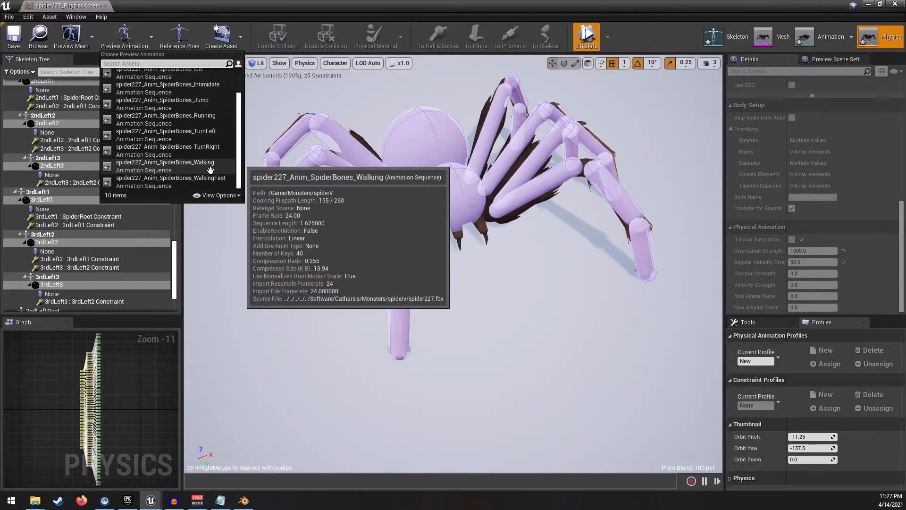
{"action": "left_click", "coordinate": [210, 166]}
{"action": "scroll", "coordinate": [499, 195], "scroll_direction": "up", "scroll_amount": 10}
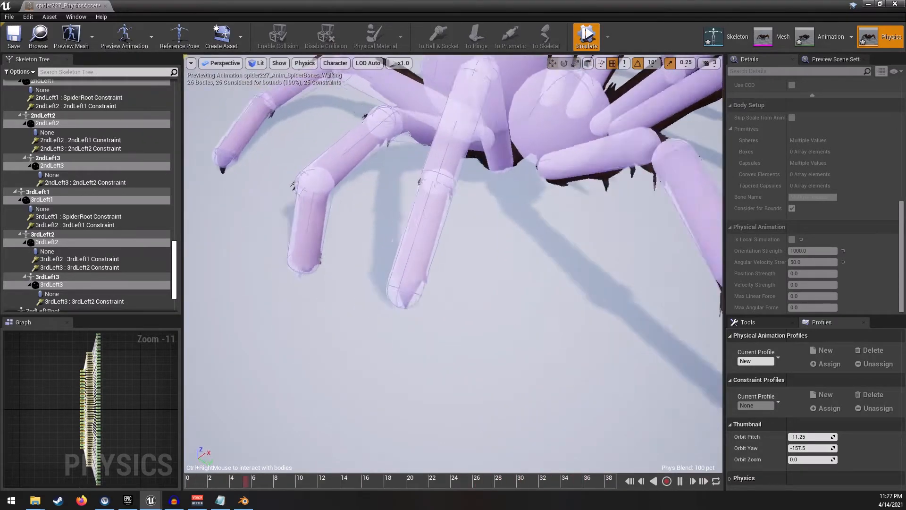
{"action": "scroll", "coordinate": [499, 195], "scroll_direction": "down", "scroll_amount": 10}
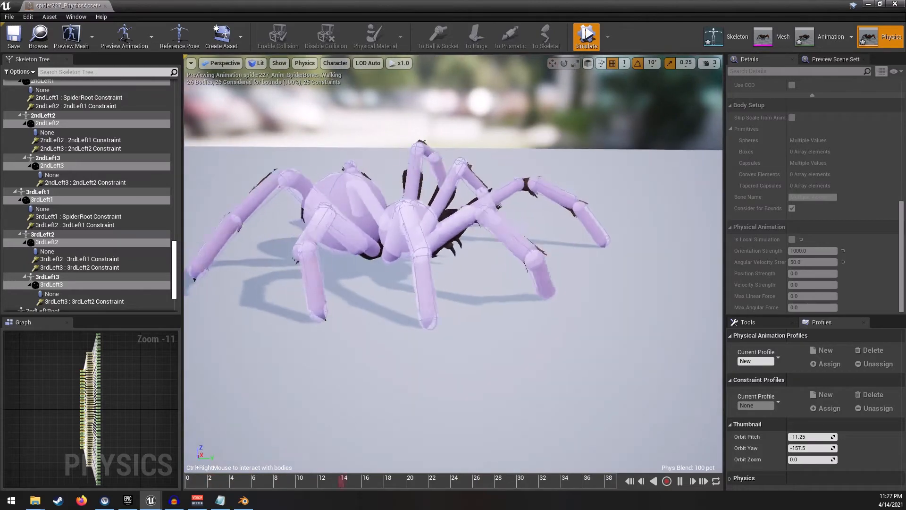
{"action": "scroll", "coordinate": [453, 213], "scroll_direction": "up", "scroll_amount": 5}
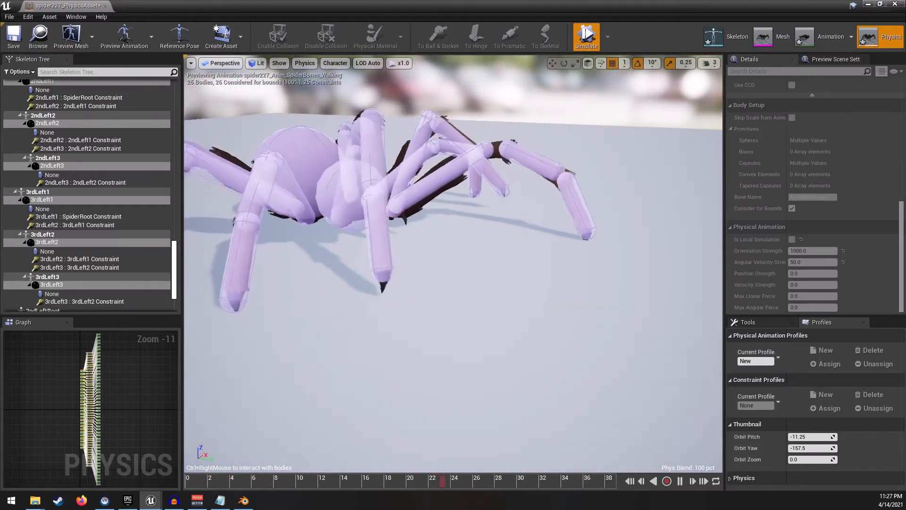
{"action": "scroll", "coordinate": [453, 212], "scroll_direction": "down", "scroll_amount": 4}
{"action": "scroll", "coordinate": [454, 212], "scroll_direction": "up", "scroll_amount": 3}
{"action": "scroll", "coordinate": [454, 259], "scroll_direction": "up", "scroll_amount": 4}
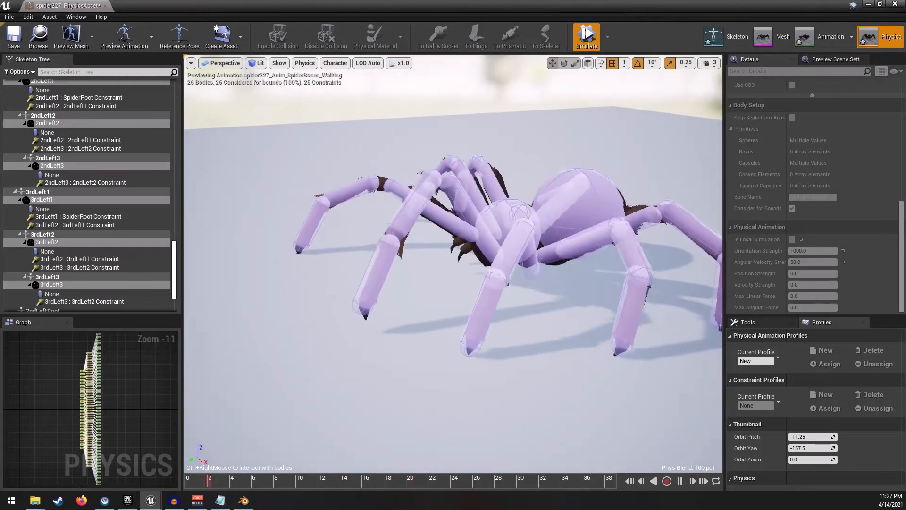
{"action": "right_click_drag", "start_coordinate": [453, 260], "coordinate": [548, 259]}
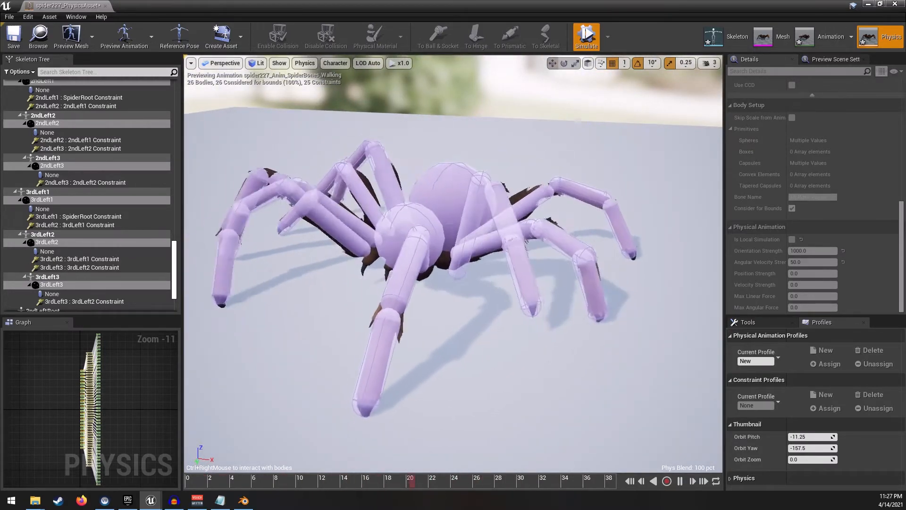
{"action": "right_click_drag", "start_coordinate": [453, 264], "coordinate": [321, 274]}
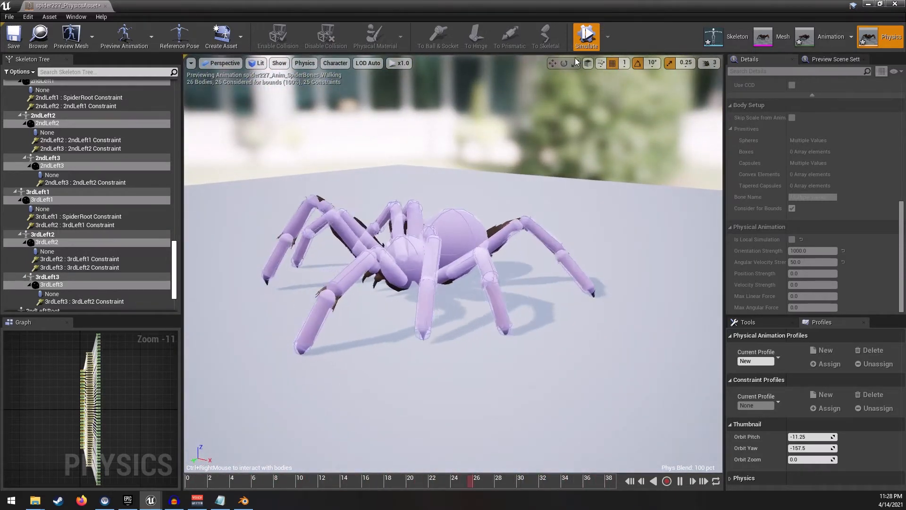
{"action": "left_click", "coordinate": [586, 43]}
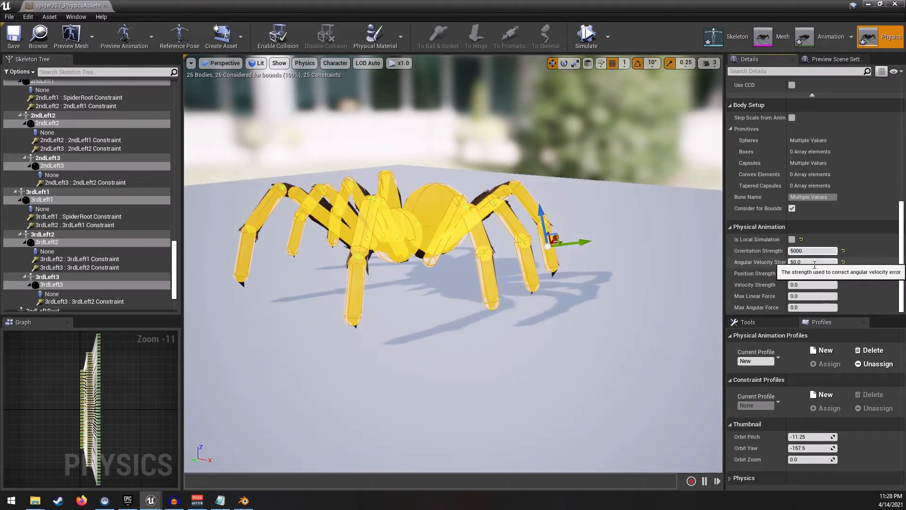
- Simulate again with spider227_Anim_SpiderBones_WalkingFast as the preview animation, then stop the simulation
{"action": "left_click", "coordinate": [593, 38]}
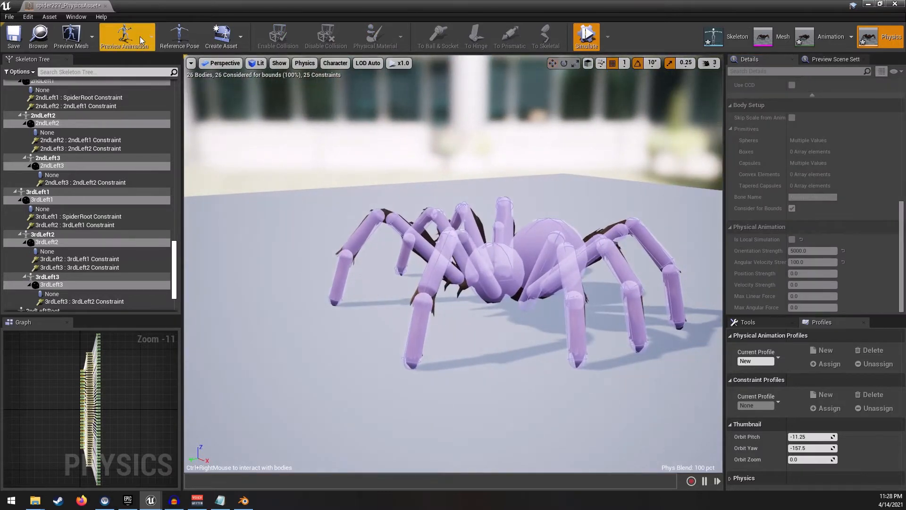
{"action": "left_click", "coordinate": [140, 36]}
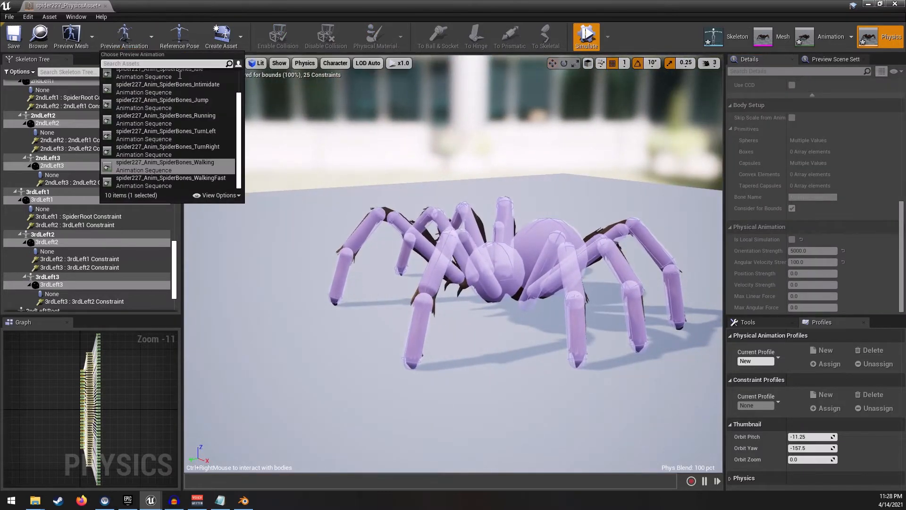
{"action": "left_click", "coordinate": [223, 179]}
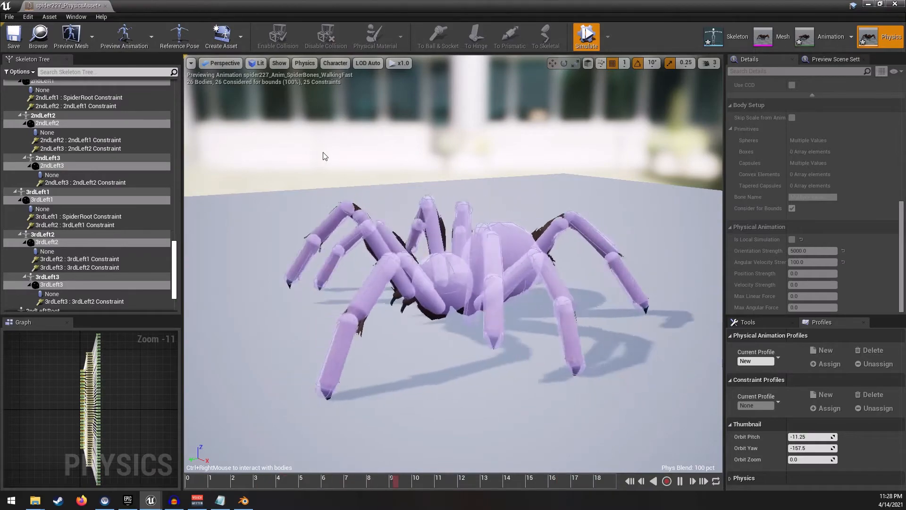
{"action": "right_click_drag", "start_coordinate": [406, 227], "coordinate": [439, 250]}
{"action": "left_click_drag", "start_coordinate": [439, 251], "coordinate": [472, 217], "text": "alt"}
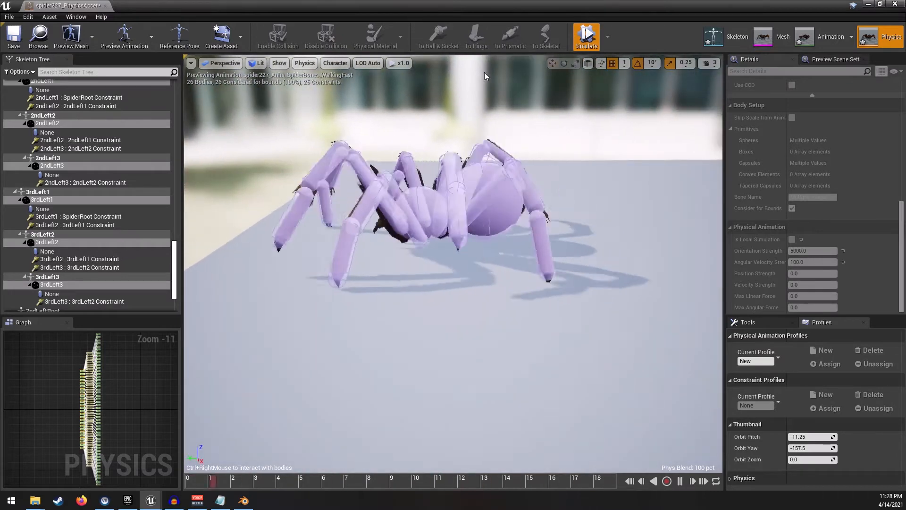
{"action": "left_click", "coordinate": [577, 33]}
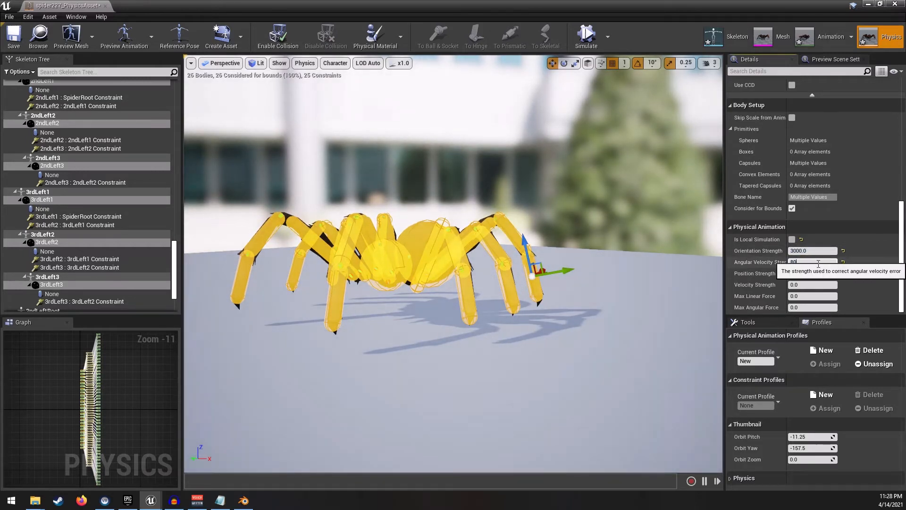
- Simulate once more with spider227_Anim_SpiderBones_Walking as the preview animation, watch it, then stop
{"action": "left_click", "coordinate": [587, 45]}
{"action": "left_click_drag", "start_coordinate": [495, 163], "coordinate": [240, 81]}
{"action": "left_click", "coordinate": [154, 45]}
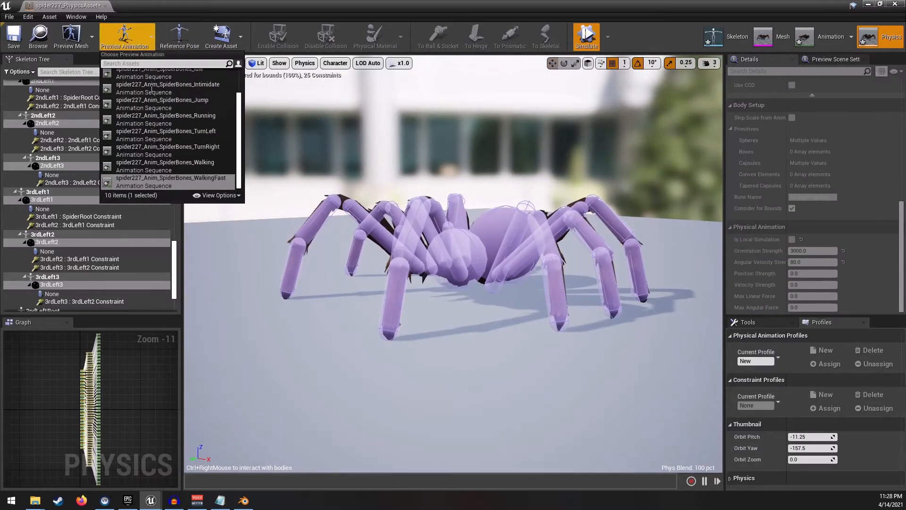
{"action": "left_click", "coordinate": [203, 173]}
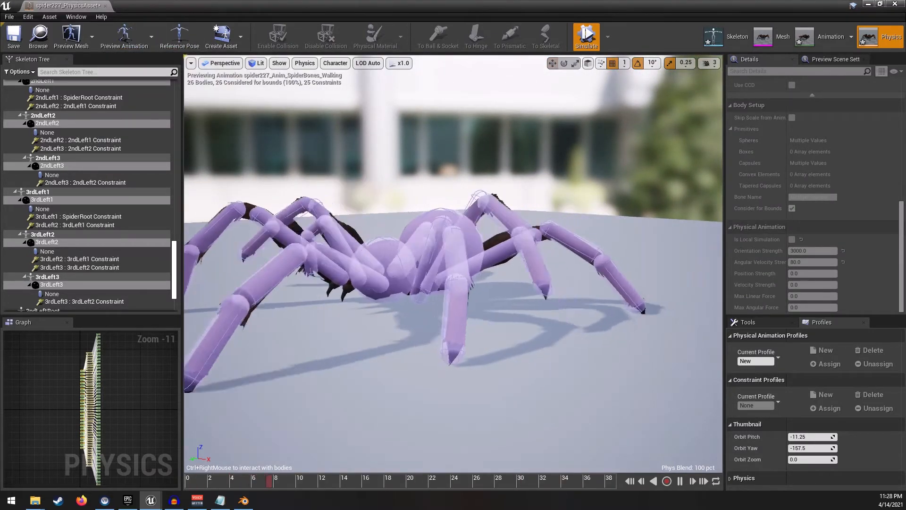
{"action": "right_click_drag", "start_coordinate": [487, 133], "coordinate": [515, 226]}
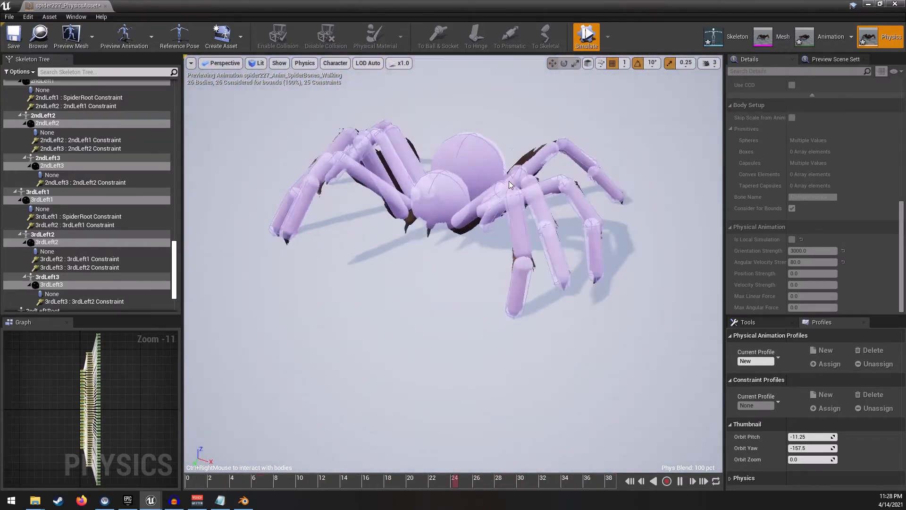
{"action": "right_click_drag", "start_coordinate": [470, 112], "coordinate": [465, 146], "text": "ctrl"}
{"action": "key", "text": "w"}
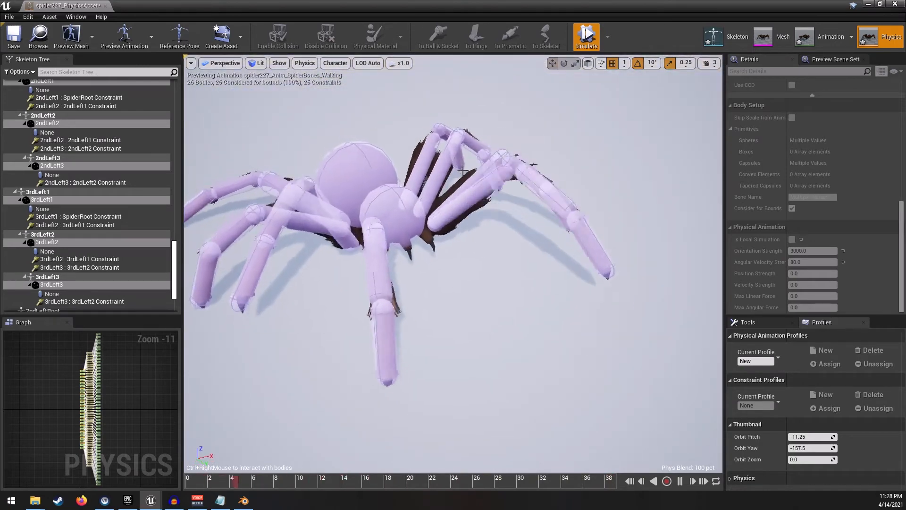
{"action": "key", "text": "a"}
{"action": "right_click_drag", "start_coordinate": [355, 170], "coordinate": [316, 129]}
{"action": "key", "text": "s"}
{"action": "left_click", "coordinate": [587, 35]}
- Select the Head body and enable its Mass in Kg override
{"action": "key", "text": "w"}
{"action": "key", "text": "d"}
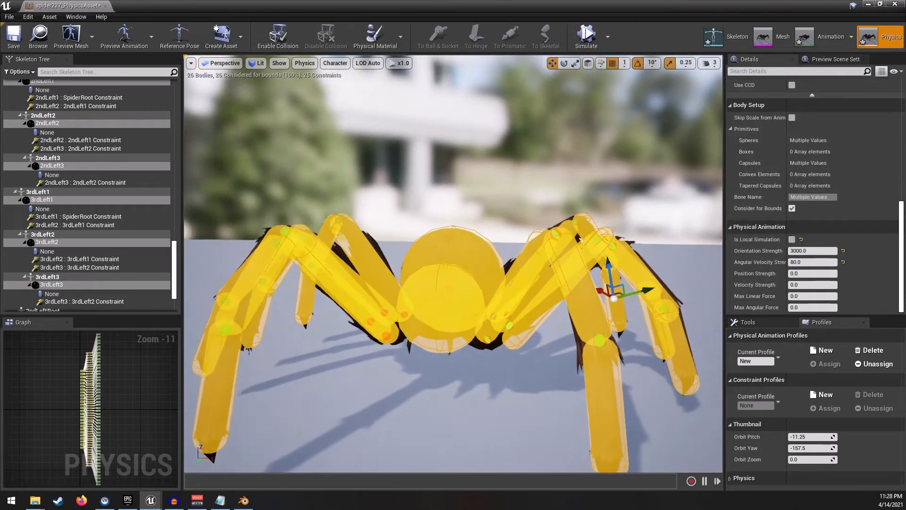
{"action": "left_click", "coordinate": [474, 291]}
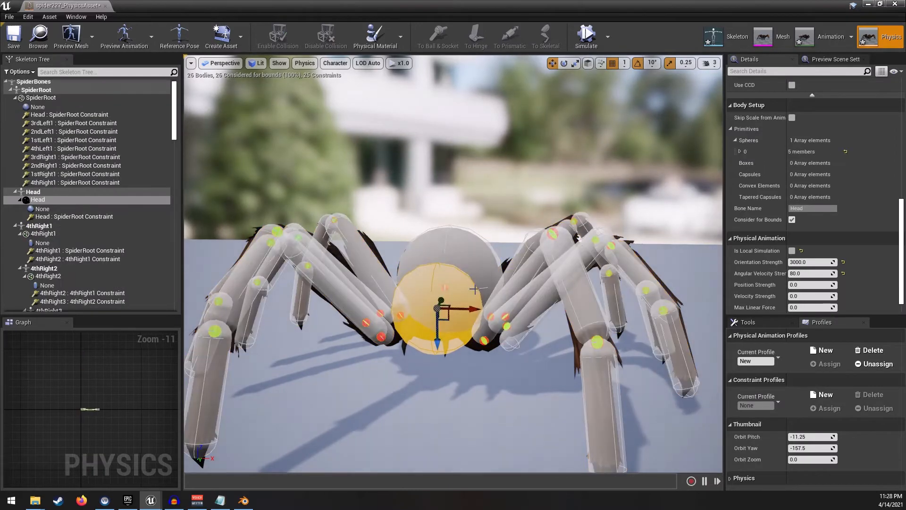
{"action": "scroll", "coordinate": [850, 203], "scroll_direction": "down", "scroll_amount": 8}
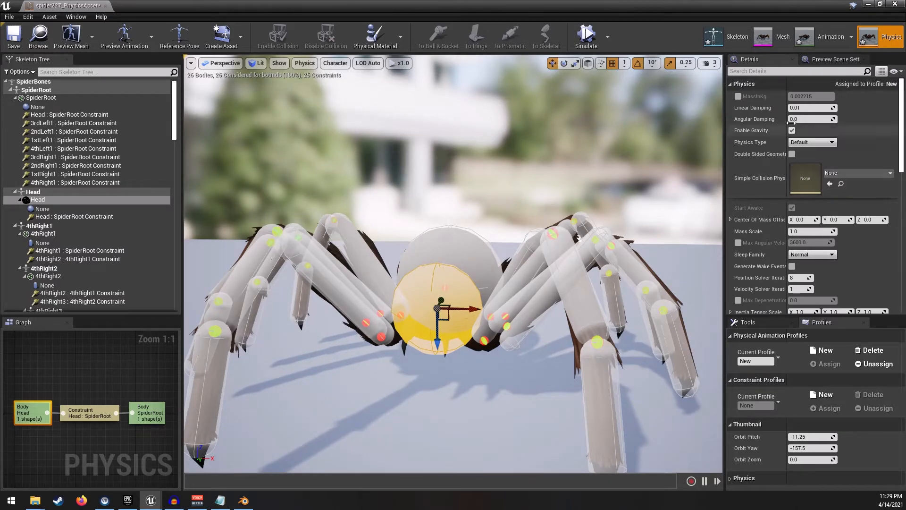
{"action": "left_click", "coordinate": [738, 97]}
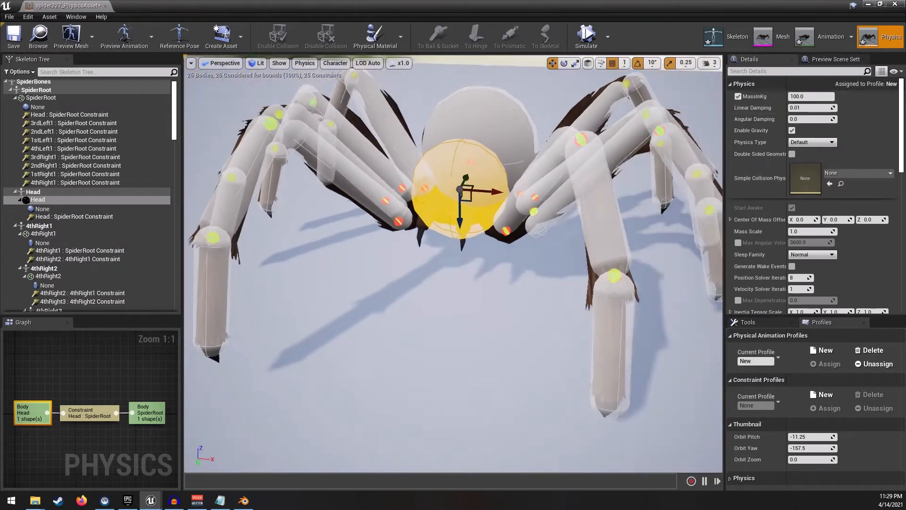
{"action": "right_click_drag", "start_coordinate": [574, 125], "coordinate": [575, 104]}
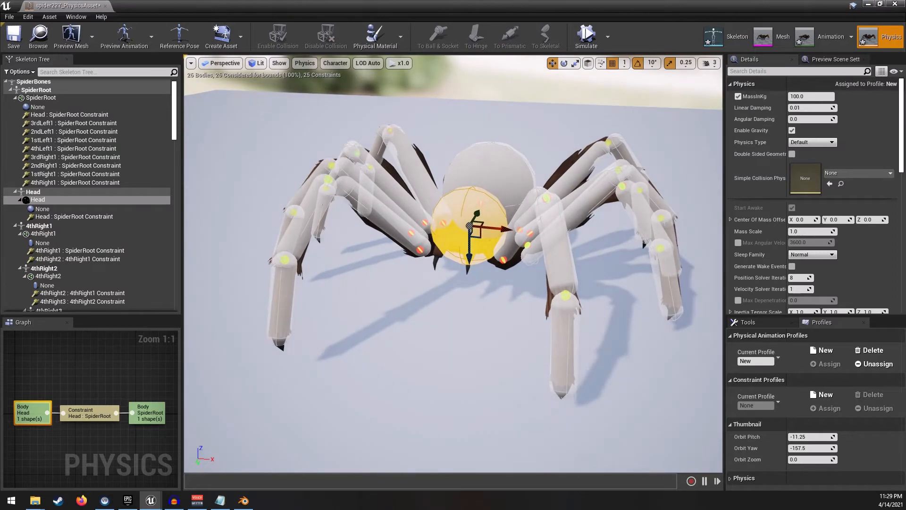
- Select the SpiderRoot body and all the leg bodies, then enable the Mass in Kg override for the whole selection
{"action": "left_click", "coordinate": [494, 161]}
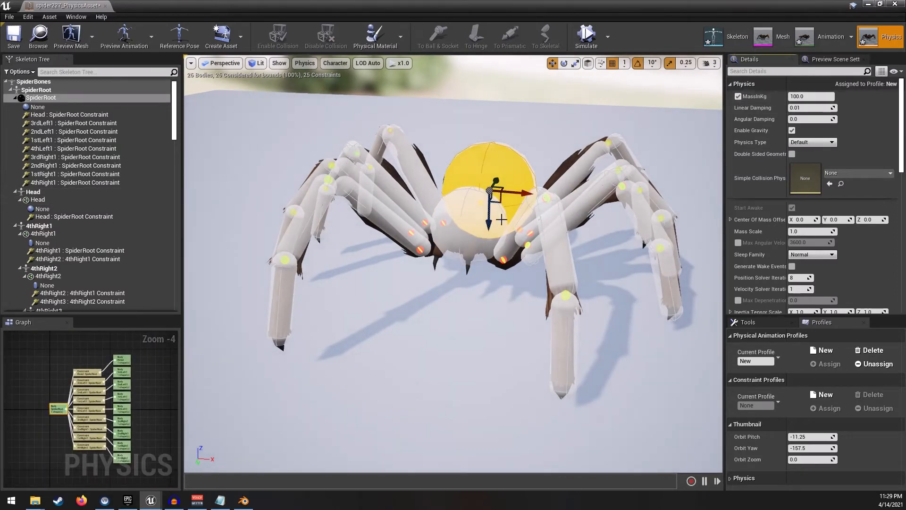
{"action": "left_click", "coordinate": [472, 220], "text": "ctrl"}
{"action": "left_click", "coordinate": [409, 160], "text": "ctrl"}
{"action": "right_click_drag", "start_coordinate": [409, 160], "coordinate": [465, 153]}
{"action": "left_click", "coordinate": [298, 192], "text": "ctrl"}
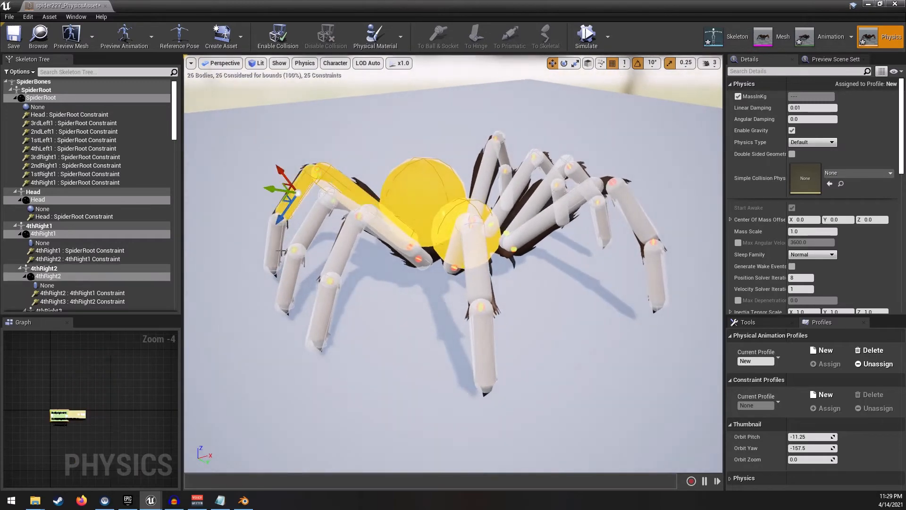
{"action": "left_click", "coordinate": [277, 236], "text": "ctrl"}
{"action": "left_click", "coordinate": [317, 221], "text": "ctrl"}
{"action": "left_click", "coordinate": [375, 220], "text": "ctrl"}
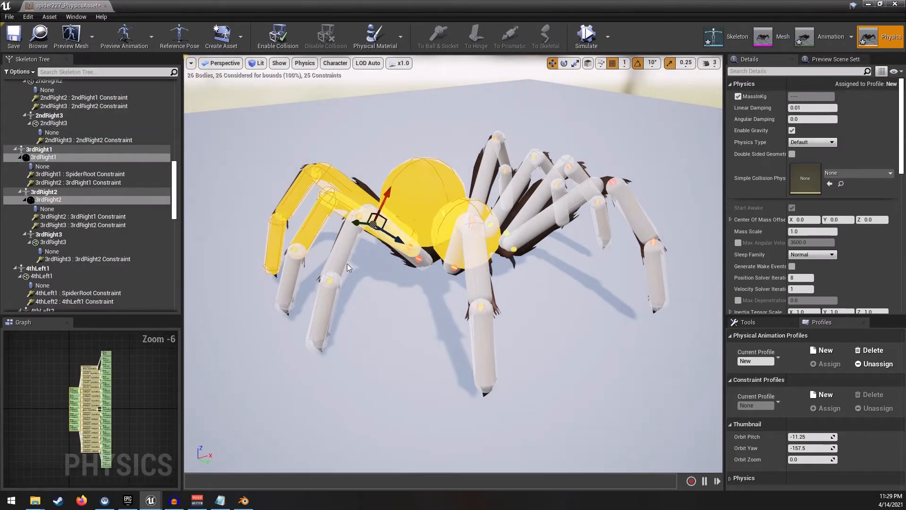
{"action": "left_click", "coordinate": [402, 239], "text": "ctrl"}
{"action": "left_click", "coordinate": [347, 254], "text": "ctrl"}
{"action": "left_click", "coordinate": [326, 310], "text": "ctrl"}
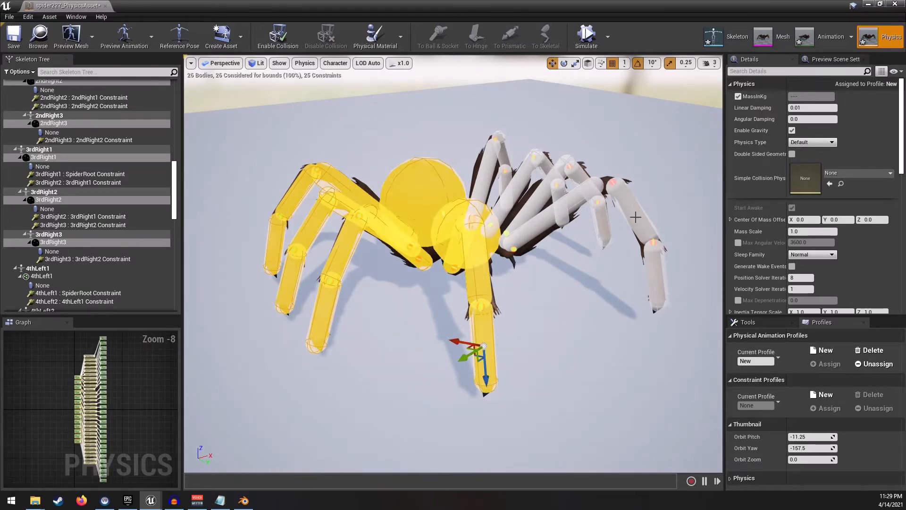
{"action": "left_click", "coordinate": [579, 199], "text": "ctrl"}
{"action": "left_click", "coordinate": [636, 217], "text": "ctrl"}
{"action": "left_click", "coordinate": [660, 283], "text": "ctrl"}
{"action": "right_click_drag", "start_coordinate": [659, 283], "coordinate": [546, 185]}
{"action": "left_click", "coordinate": [467, 212], "text": "ctrl"}
{"action": "left_click", "coordinate": [520, 203], "text": "ctrl"}
{"action": "left_click", "coordinate": [545, 248], "text": "ctrl"}
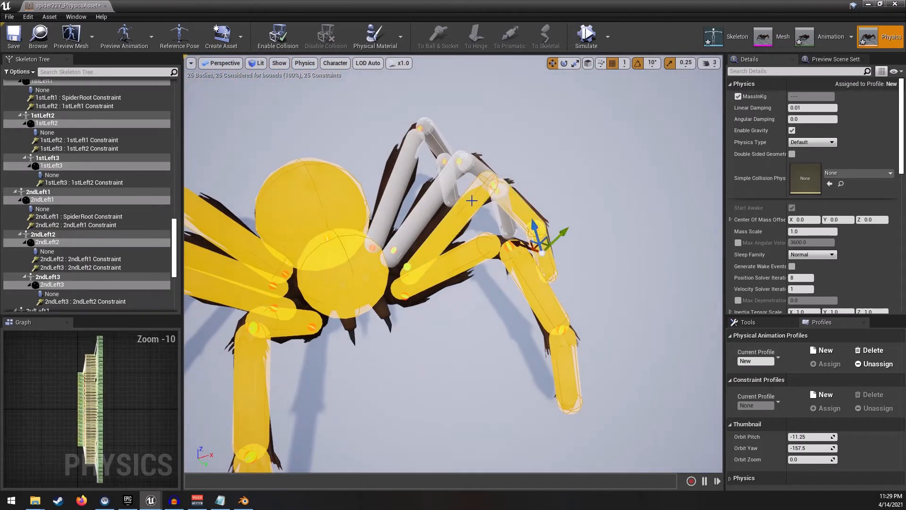
{"action": "left_click", "coordinate": [436, 199], "text": "ctrl"}
{"action": "left_click", "coordinate": [478, 166], "text": "ctrl"}
{"action": "left_click", "coordinate": [505, 220], "text": "ctrl"}
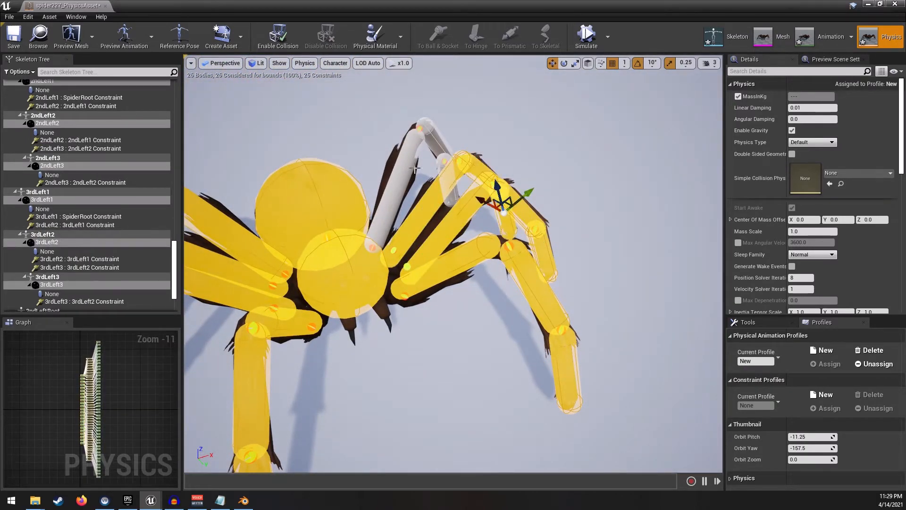
{"action": "right_click_drag", "start_coordinate": [468, 159], "coordinate": [373, 176]}
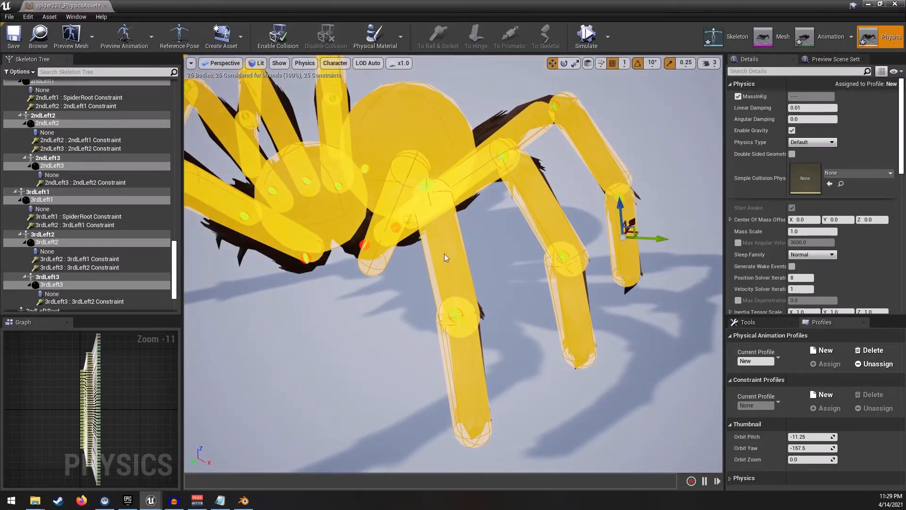
{"action": "mouse_move", "coordinate": [446, 258]}
{"action": "right_mouse_down"}
{"action": "mouse_move", "coordinate": [397, 241]}
{"action": "mouse_move", "coordinate": [439, 234]}
{"action": "mouse_move", "coordinate": [427, 222]}
{"action": "mouse_move", "coordinate": [433, 263]}
{"action": "right_mouse_up"}
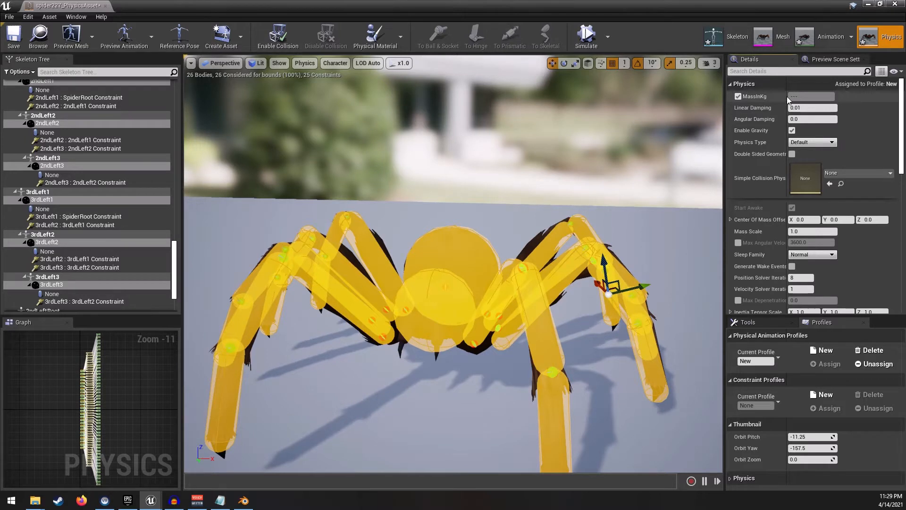
{"action": "left_click", "coordinate": [738, 96]}
- Simulate the physics asset and watch the spider settle from several angles
{"action": "left_click", "coordinate": [587, 36]}
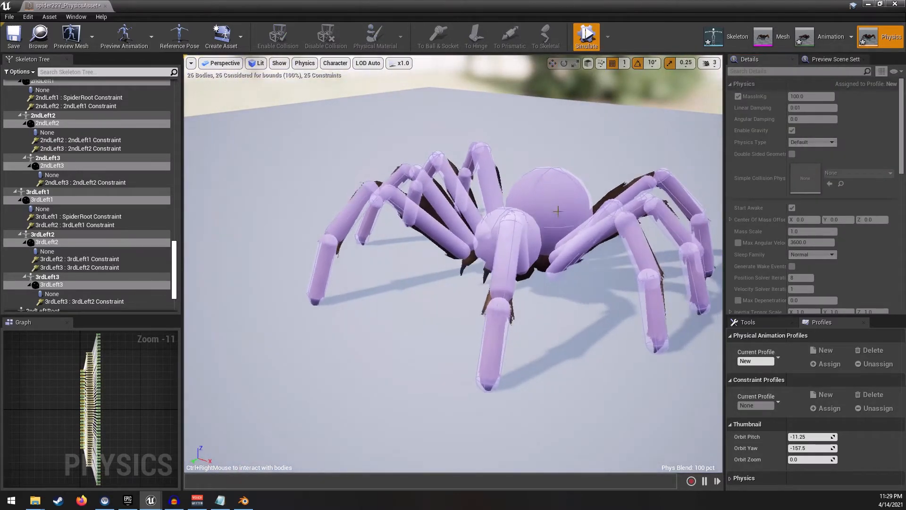
{"action": "right_click_drag", "start_coordinate": [580, 148], "coordinate": [615, 121]}
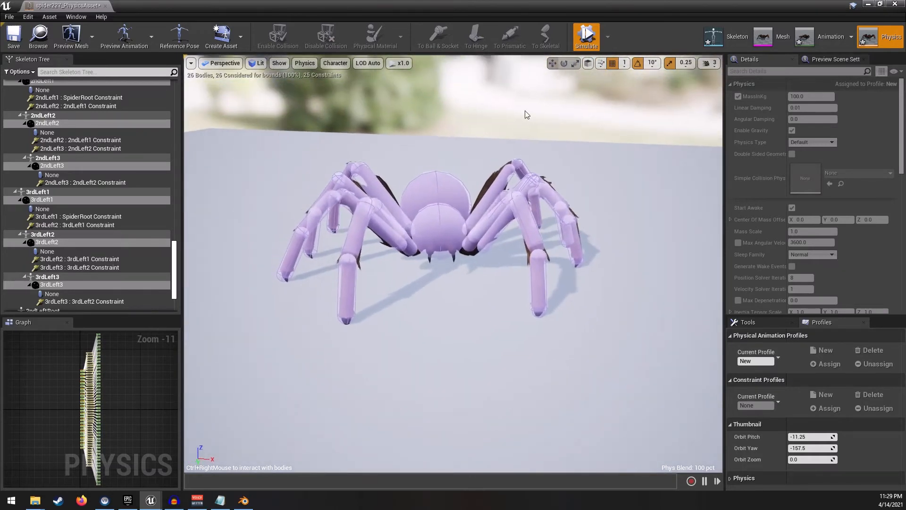
{"action": "right_click_drag", "start_coordinate": [444, 154], "coordinate": [519, 85], "text": "ctrl"}
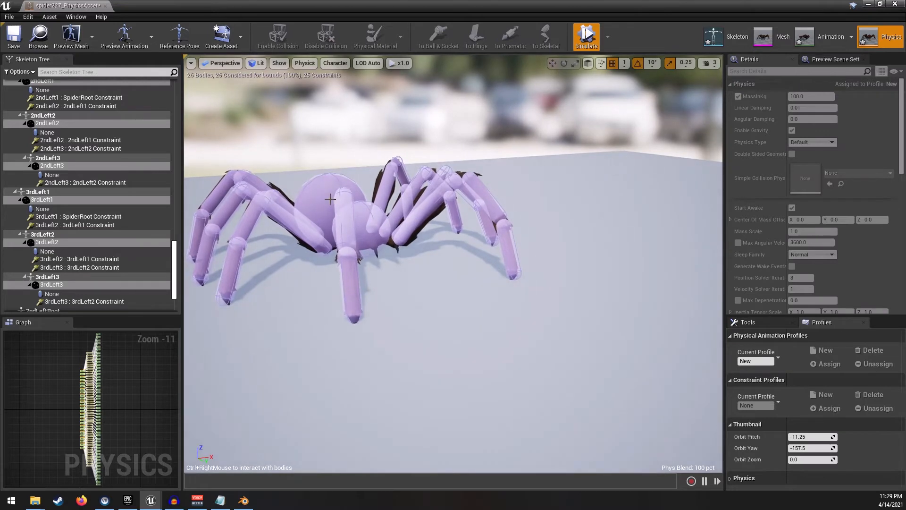
{"action": "right_click_drag", "start_coordinate": [331, 199], "coordinate": [352, 85], "text": "ctrl"}
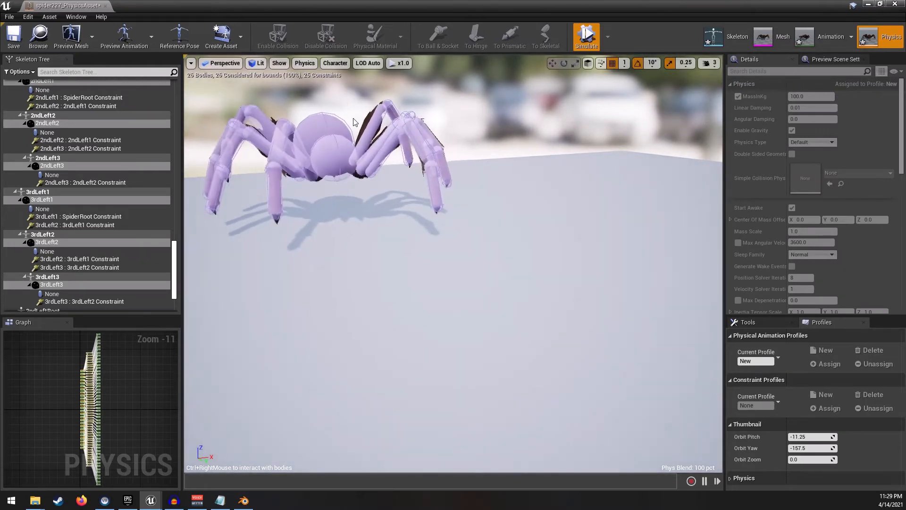
{"action": "right_click_drag", "start_coordinate": [341, 176], "coordinate": [363, 124], "text": "ctrl"}
{"action": "right_click_drag", "start_coordinate": [421, 178], "coordinate": [436, 124], "text": "ctrl"}
{"action": "right_click_drag", "start_coordinate": [512, 169], "coordinate": [496, 85]}
{"action": "key", "text": "w"}
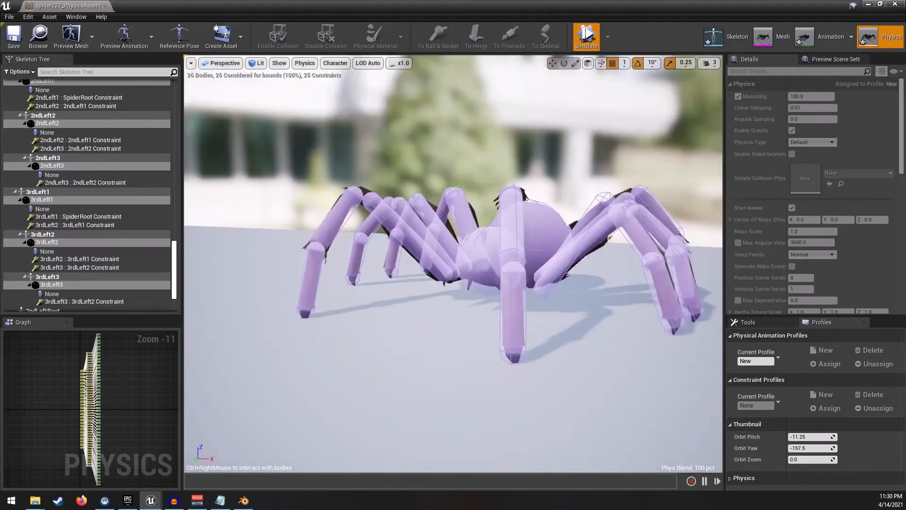
{"action": "right_click_drag", "start_coordinate": [506, 127], "coordinate": [543, 111]}
- Stop simulating, set the selected bodies' Mass in Kg to 1.0, and simulate again to watch the result
{"action": "left_click", "coordinate": [589, 39]}
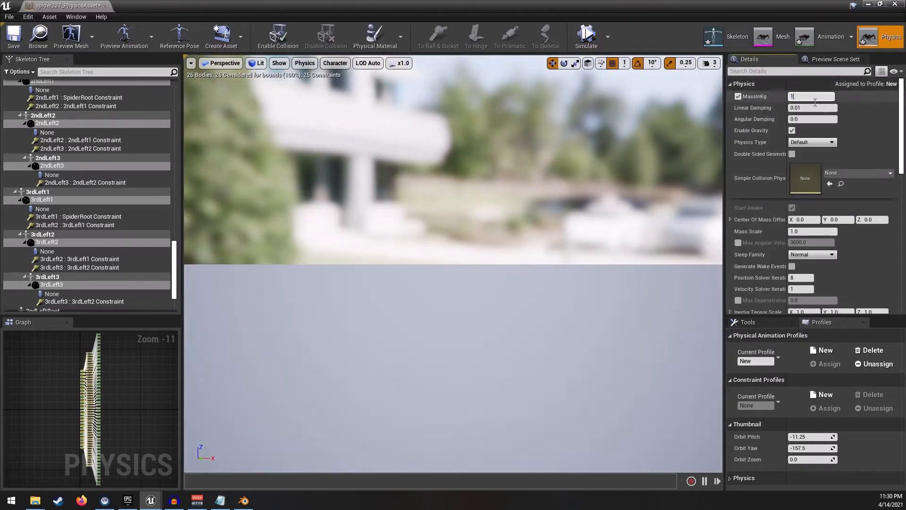
{"action": "left_click", "coordinate": [586, 36]}
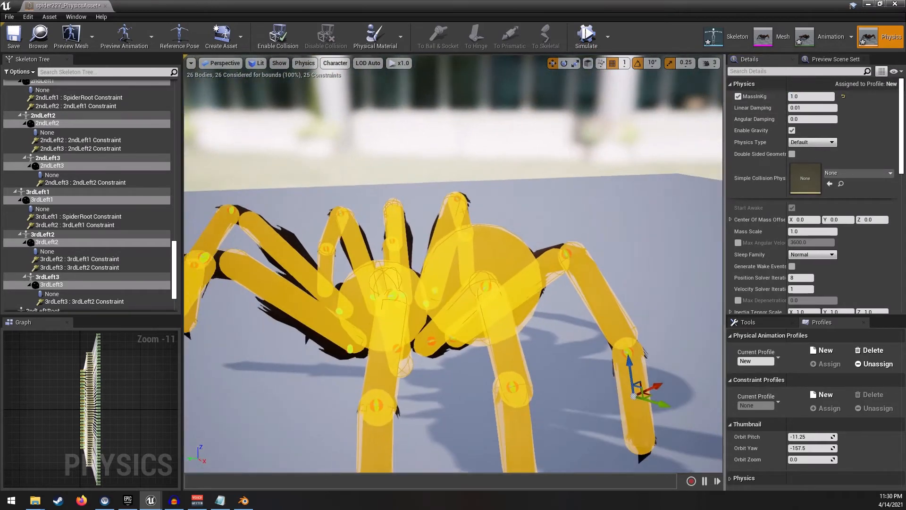
{"action": "left_click", "coordinate": [587, 34]}
{"action": "right_click_drag", "start_coordinate": [454, 203], "coordinate": [515, 239]}
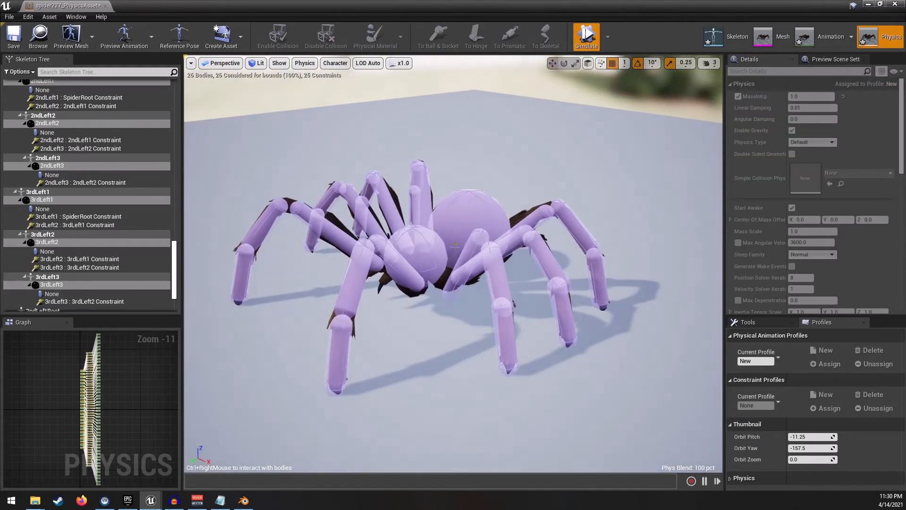
{"action": "right_click_drag", "start_coordinate": [429, 240], "coordinate": [448, 133], "text": "ctrl"}
{"action": "right_click_drag", "start_coordinate": [457, 214], "coordinate": [547, 36], "text": "ctrl"}
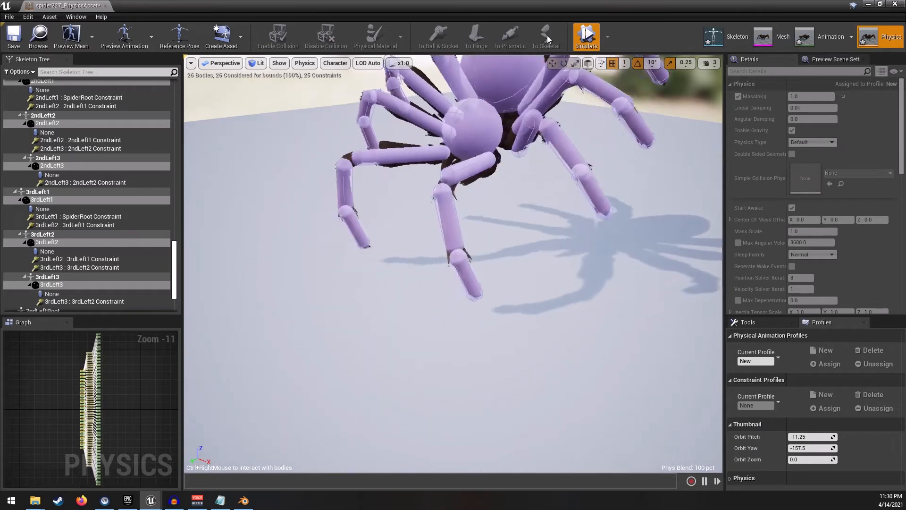
{"action": "right_click_drag", "start_coordinate": [426, 138], "coordinate": [491, 130]}
{"action": "mouse_move", "coordinate": [405, 203]}
{"action": "right_mouse_down", "text": "ctrl"}
{"action": "mouse_move", "coordinate": [423, 22]}
{"action": "mouse_move", "coordinate": [436, 52]}
{"action": "right_mouse_up", "text": "ctrl"}
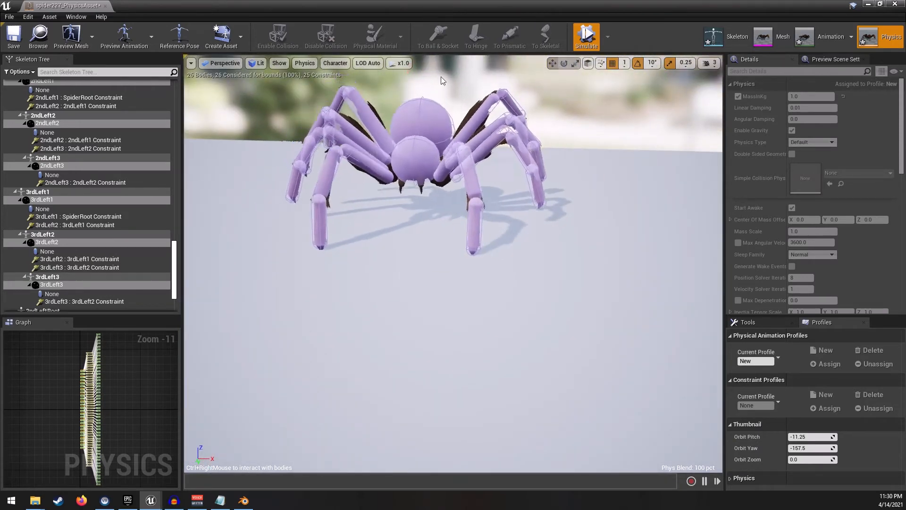
{"action": "right_click_drag", "start_coordinate": [480, 230], "coordinate": [485, 41], "text": "ctrl"}
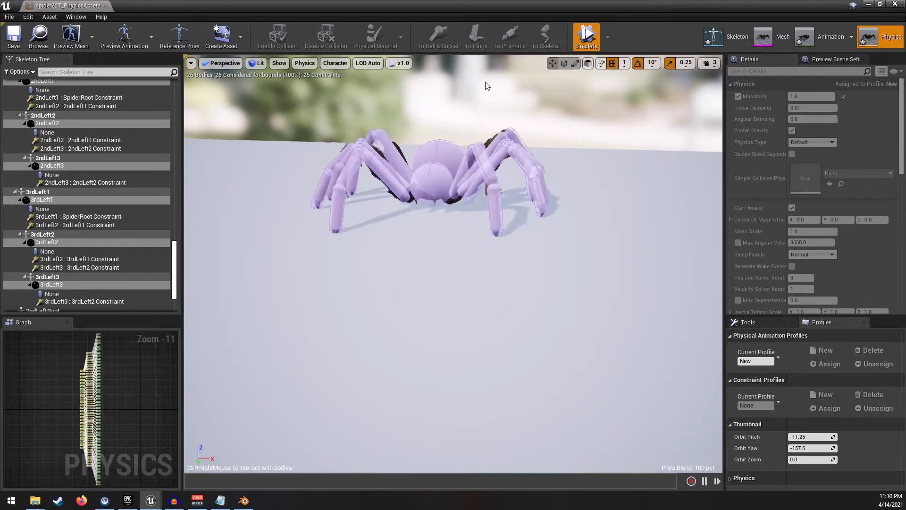
- Stop simulating, set the selected bodies' Mass in Kg to 0.1, and simulate again to watch the result
{"action": "left_click", "coordinate": [587, 34]}
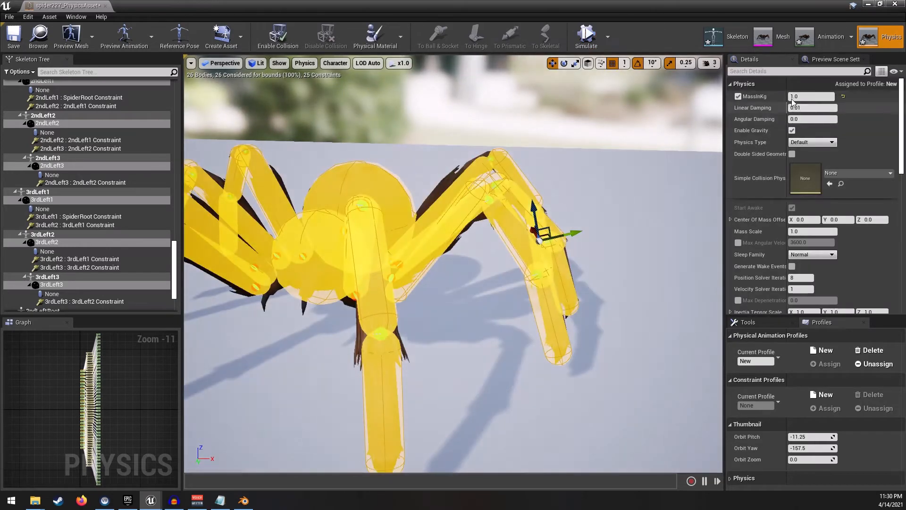
{"action": "left_click", "coordinate": [588, 36]}
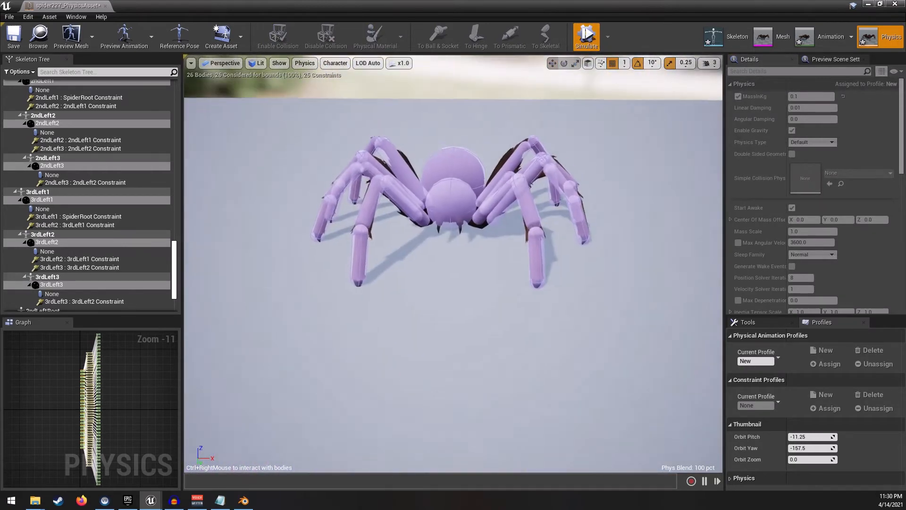
{"action": "right_click_drag", "start_coordinate": [451, 184], "coordinate": [493, 80], "text": "ctrl"}
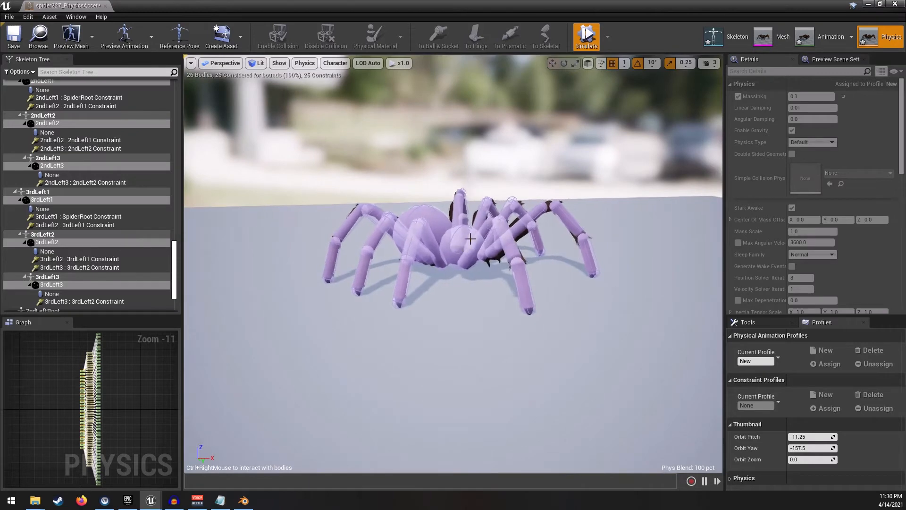
{"action": "right_click_drag", "start_coordinate": [471, 239], "coordinate": [505, 174], "text": "ctrl"}
{"action": "right_click_drag", "start_coordinate": [399, 154], "coordinate": [713, 83], "text": "ctrl"}
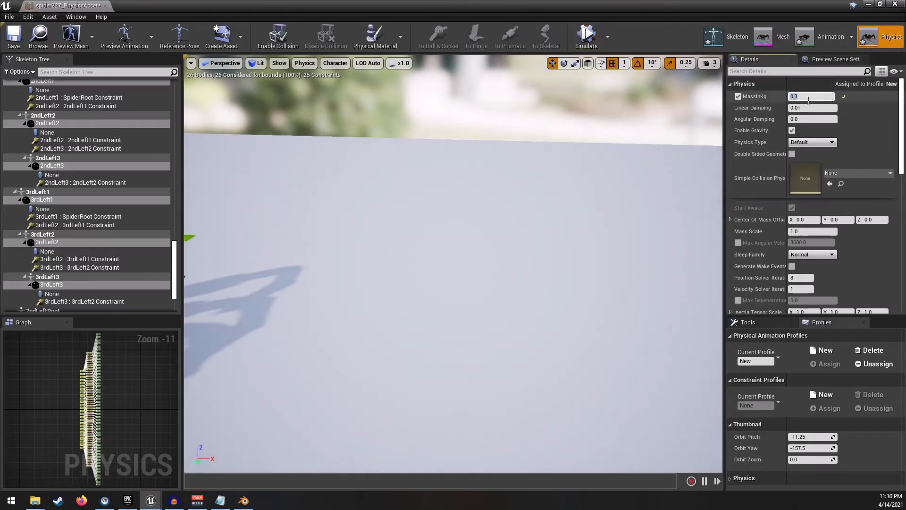
- Stop simulating, restore the selected bodies' Mass in Kg to 100.0, and run the simulation once more
{"action": "left_click", "coordinate": [588, 34]}
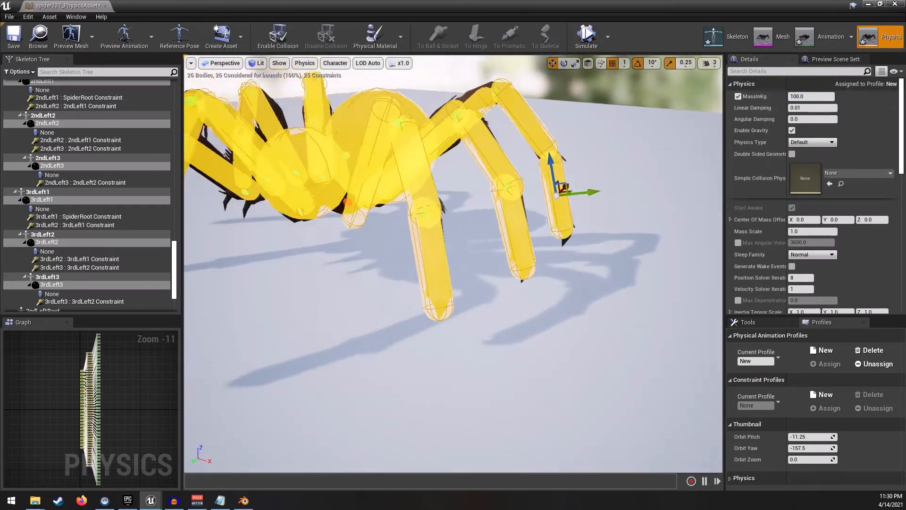
{"action": "left_click", "coordinate": [590, 32]}
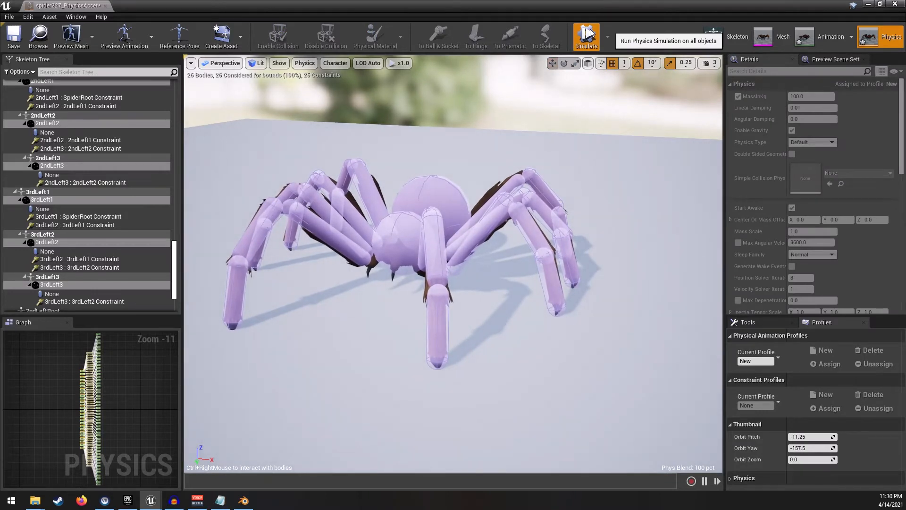
{"action": "right_click_drag", "start_coordinate": [536, 98], "coordinate": [532, 121]}
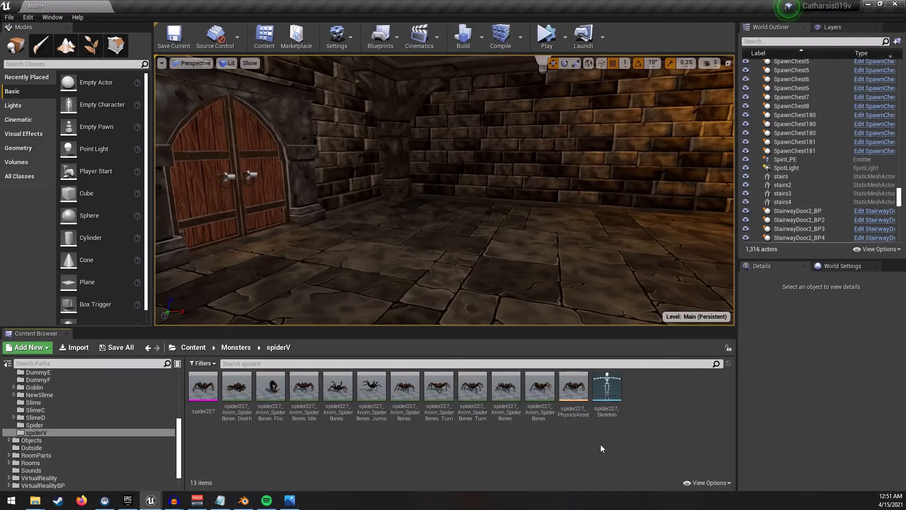
- Create a new Pawn Blueprint Class in the spiderV folder named spider227_BP
{"action": "right_click", "coordinate": [649, 401]}
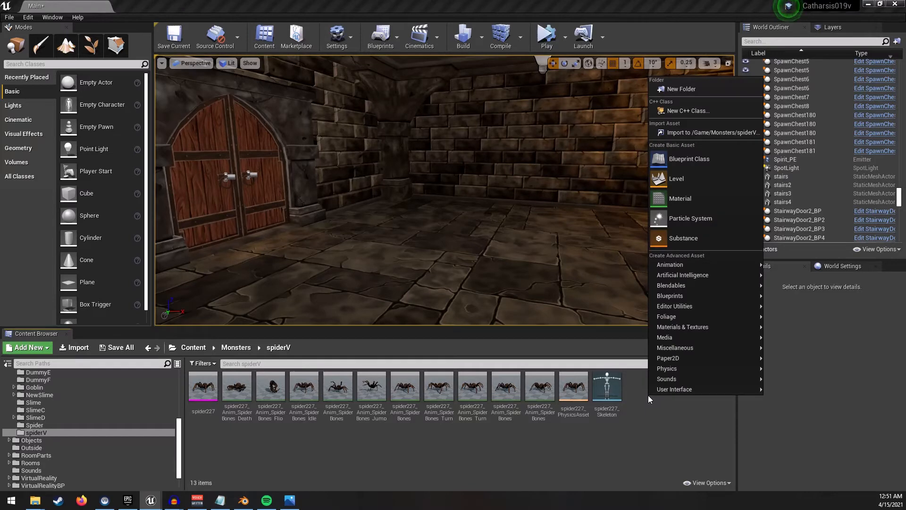
{"action": "left_click", "coordinate": [686, 156]}
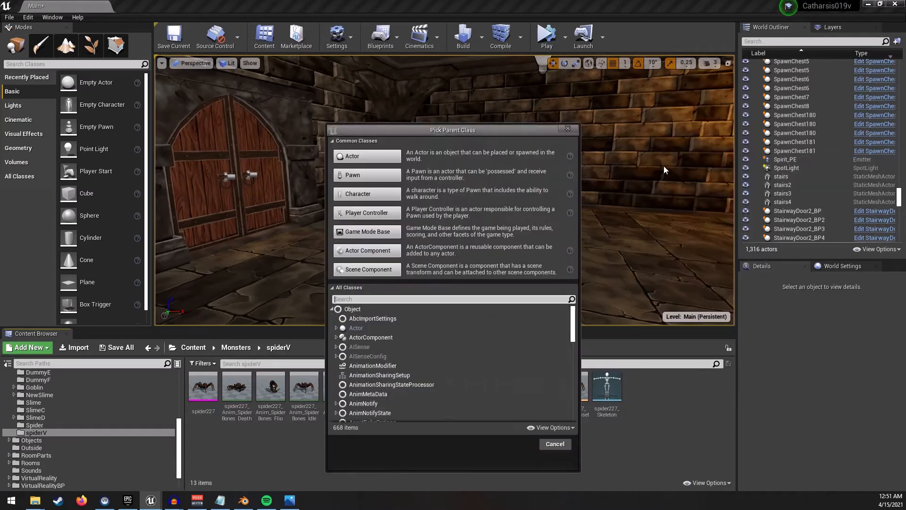
{"action": "left_click_drag", "start_coordinate": [503, 129], "coordinate": [472, 84]}
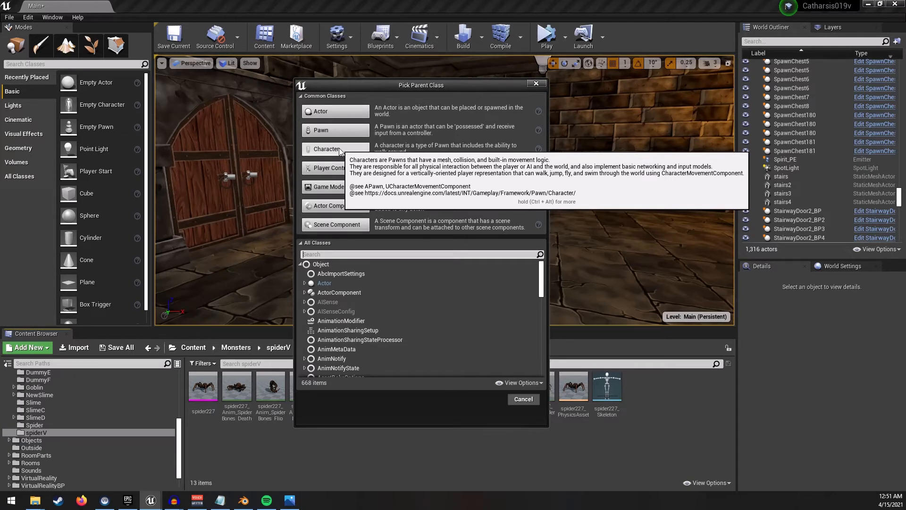
{"action": "left_click", "coordinate": [357, 133]}
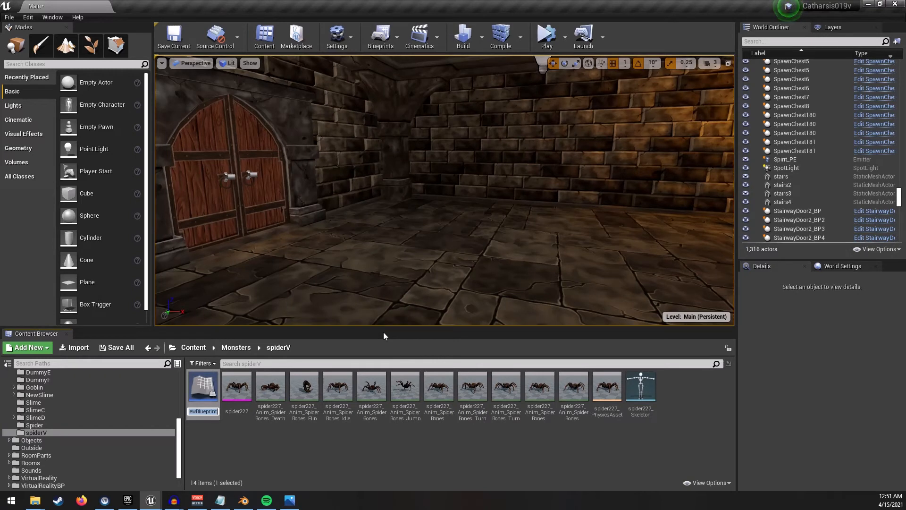
{"action": "type", "text": "spider227_BP"}
{"action": "key", "text": "Return"}
- Open spider227_BP and add a Skeletal Mesh component to it
{"action": "double_click", "coordinate": [587, 387]}
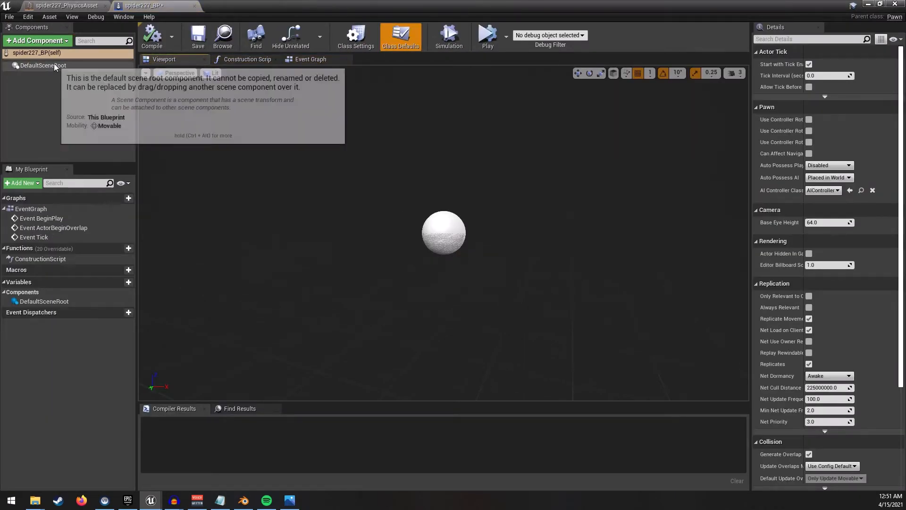
{"action": "left_click", "coordinate": [65, 44]}
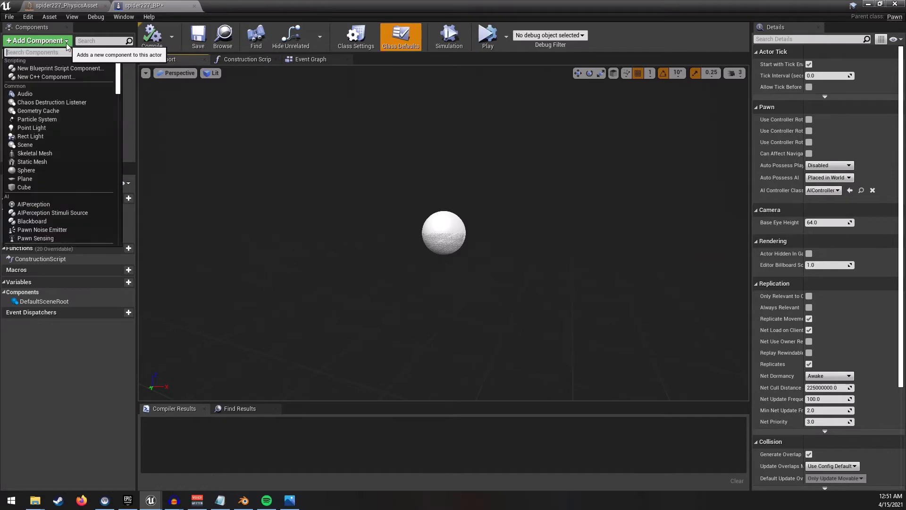
{"action": "left_click", "coordinate": [67, 45]}
{"action": "left_click", "coordinate": [66, 45]}
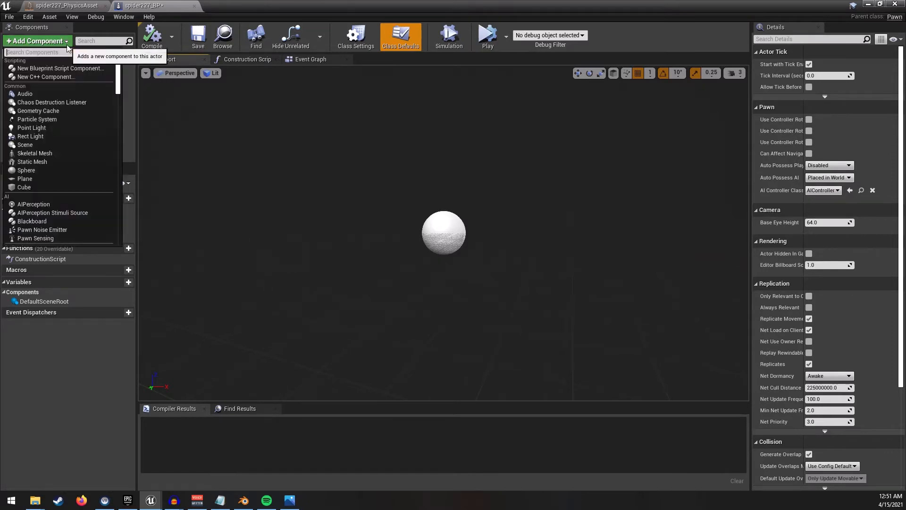
{"action": "type", "text": "skeletal"}
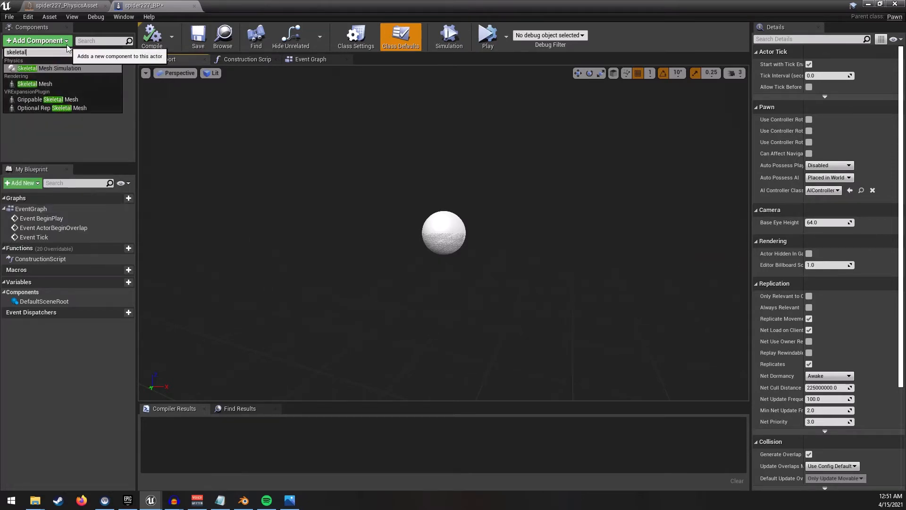
{"action": "left_click", "coordinate": [41, 85]}
{"action": "left_click", "coordinate": [44, 81]}
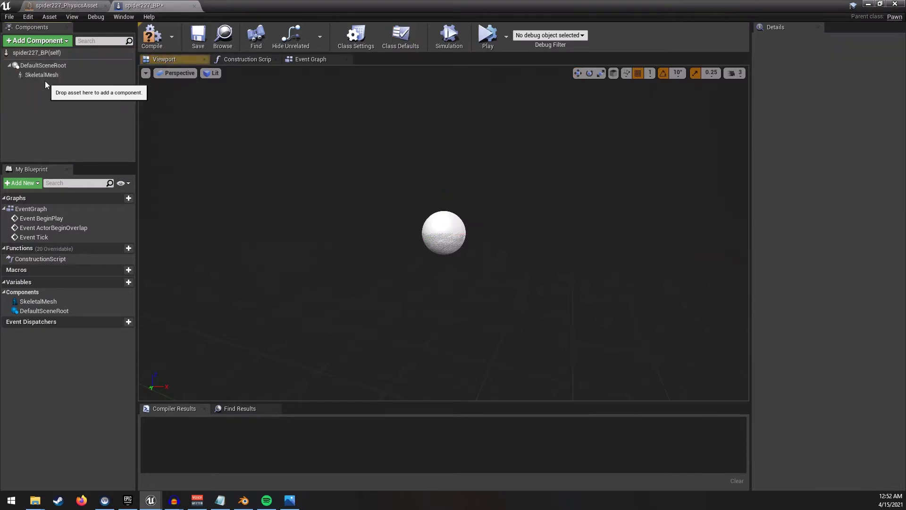
- Assign the spider227 skeletal mesh to the blueprint's Skeletal Mesh component
{"action": "left_click", "coordinate": [44, 65]}
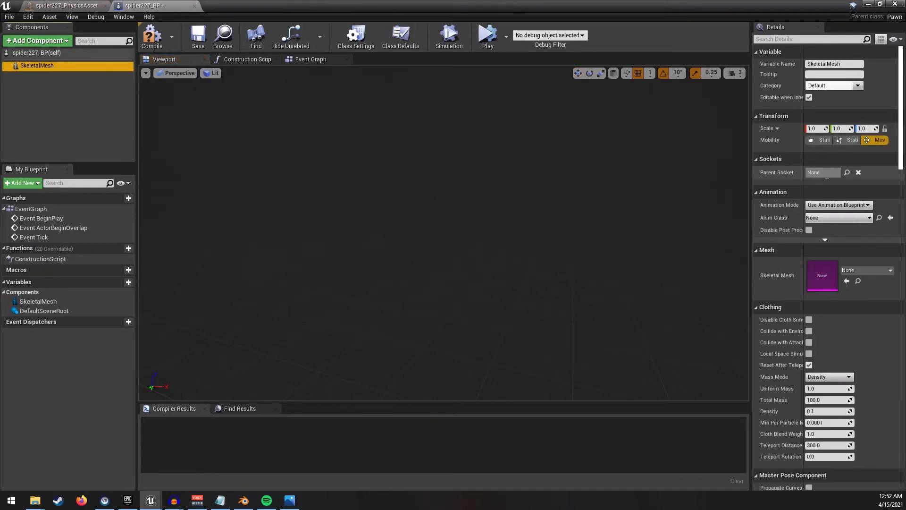
{"action": "left_click", "coordinate": [886, 273]}
{"action": "type", "text": "s"}
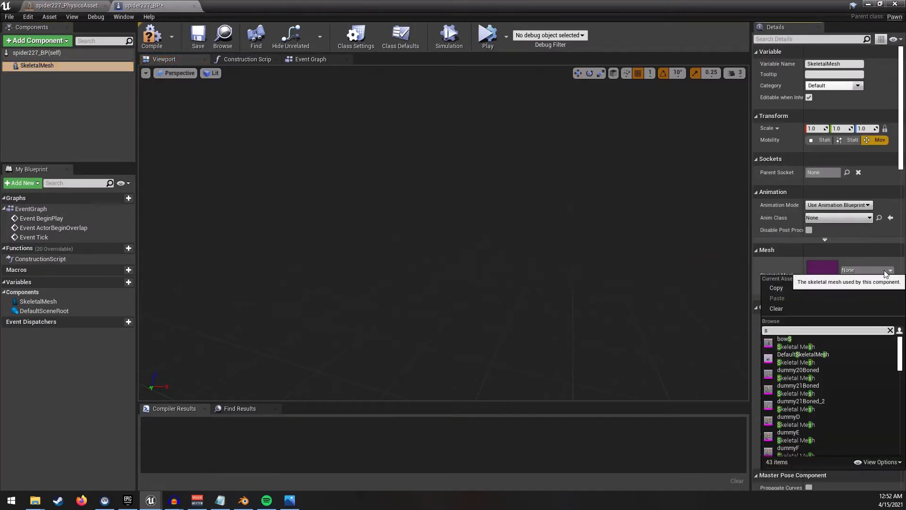
{"action": "type", "text": "pider"}
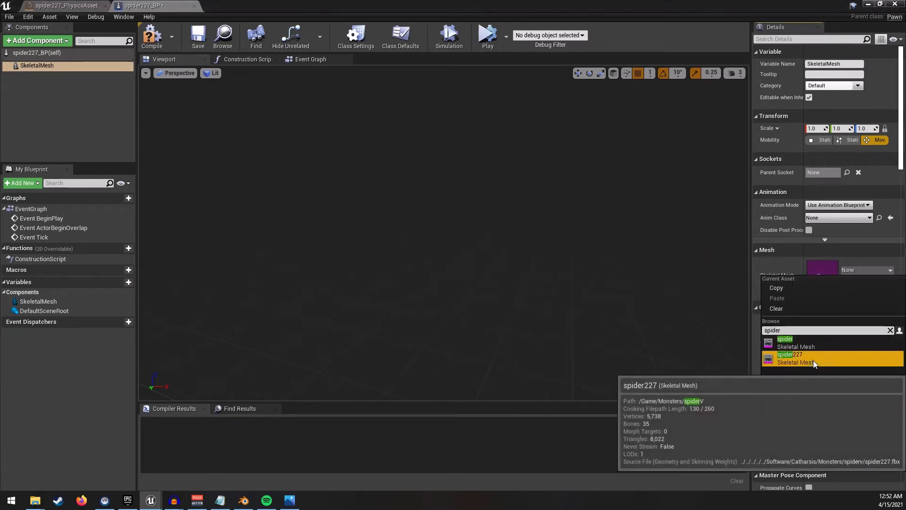
{"action": "left_click", "coordinate": [814, 361]}
{"action": "key", "text": "s"}
{"action": "right_click_drag", "start_coordinate": [572, 293], "coordinate": [590, 295]}
{"action": "key", "text": "w"}
{"action": "key", "text": "a"}
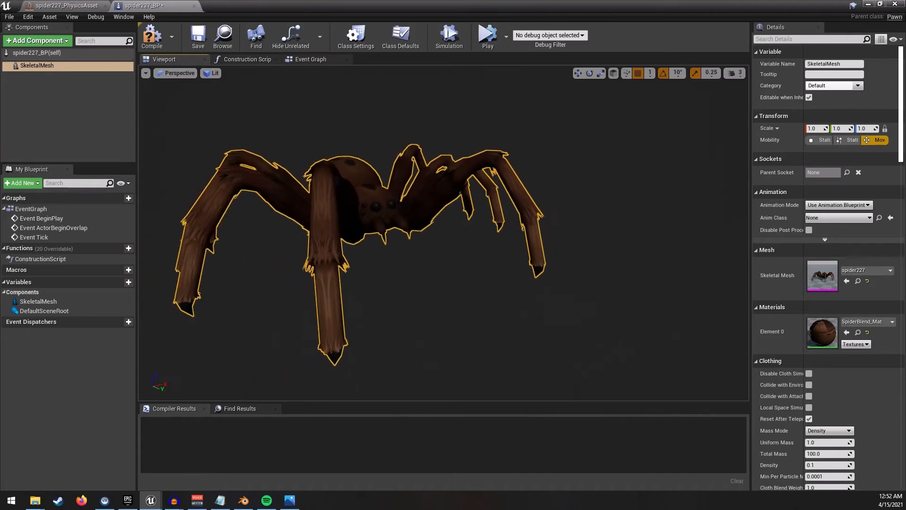
- Set the skeletal mesh's collision preset to Custom with Collision Enabled (Query and Physics)
{"action": "scroll", "coordinate": [848, 332], "scroll_direction": "down", "scroll_amount": 2}
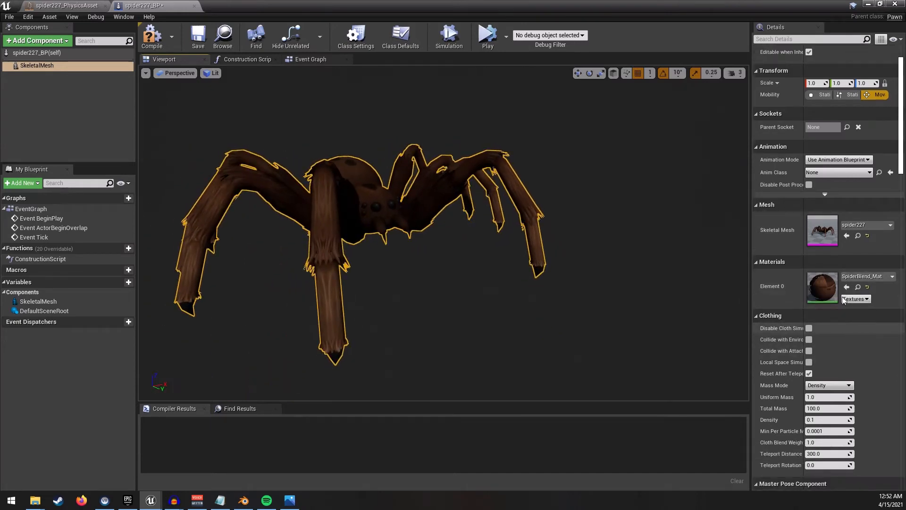
{"action": "scroll", "coordinate": [843, 252], "scroll_direction": "down", "scroll_amount": 20}
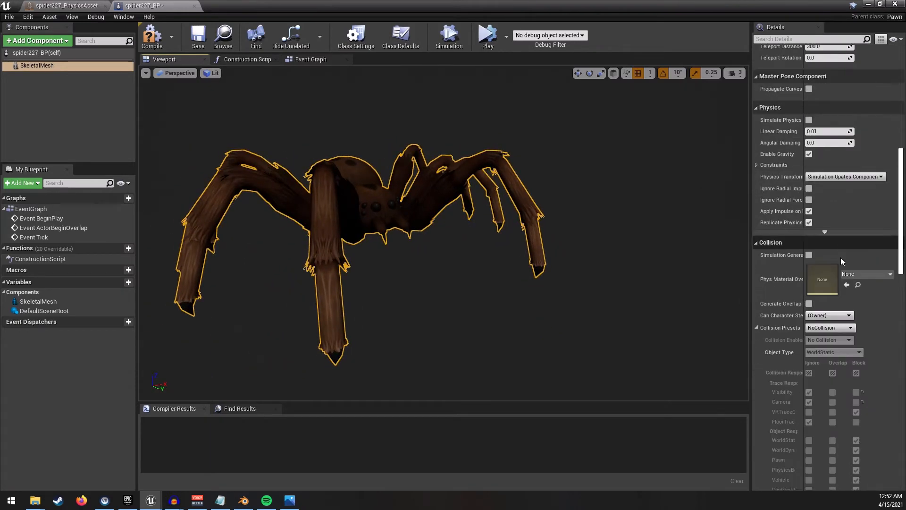
{"action": "left_click", "coordinate": [838, 237]}
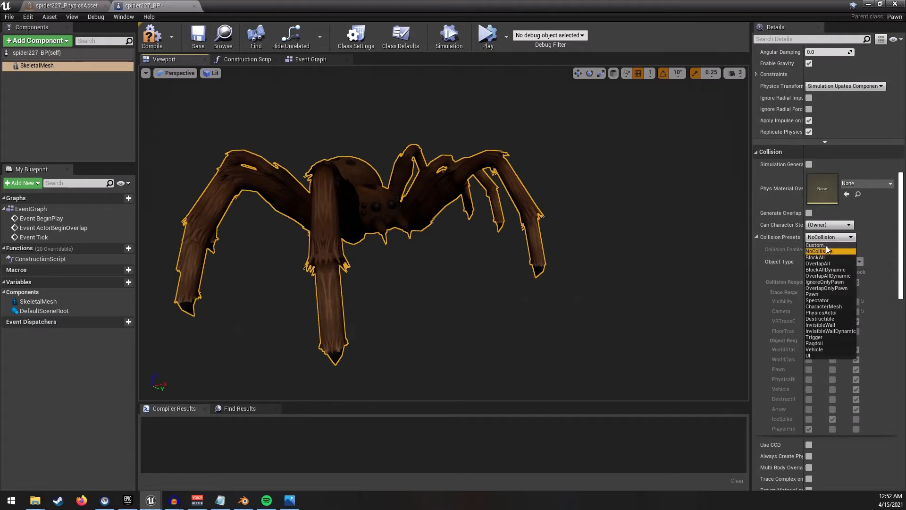
{"action": "left_click", "coordinate": [844, 251]}
{"action": "left_click", "coordinate": [844, 250]}
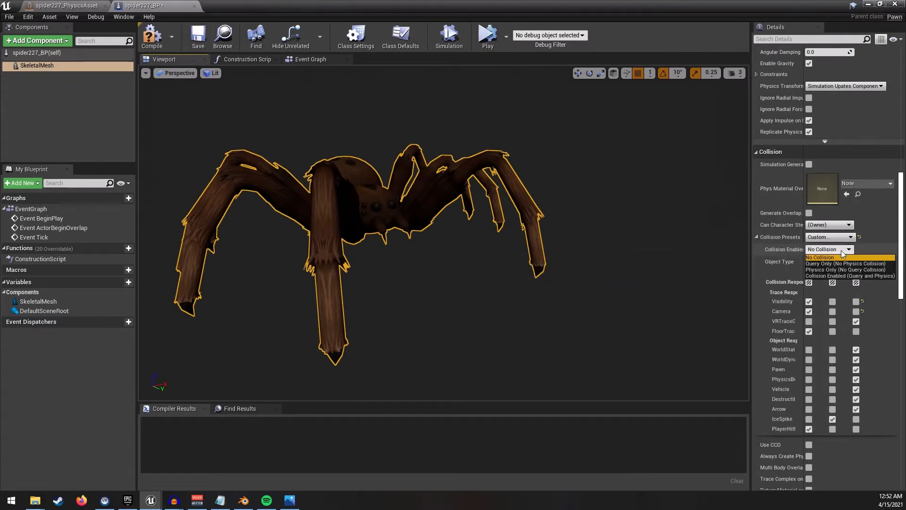
{"action": "left_click", "coordinate": [835, 276]}
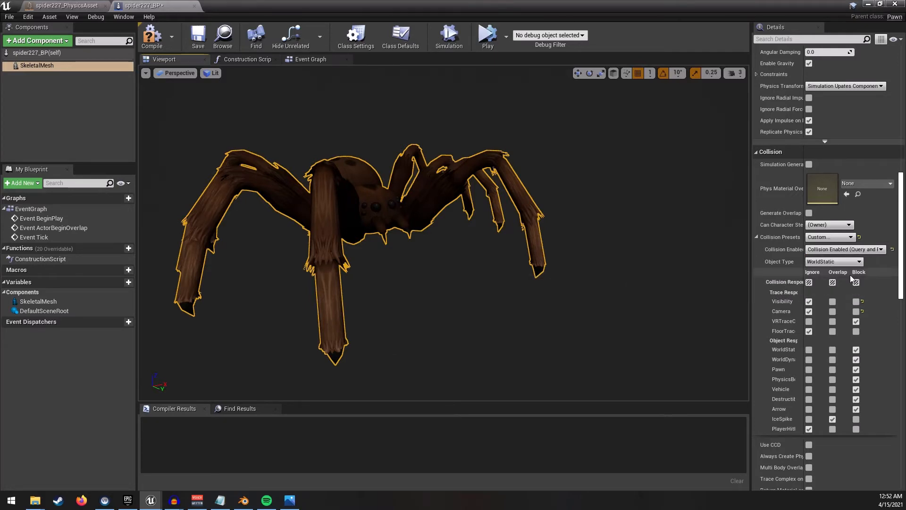
- Set the skeletal mesh's collision object type to Pawn
{"action": "left_click", "coordinate": [840, 262]}
{"action": "left_click", "coordinate": [823, 283]}
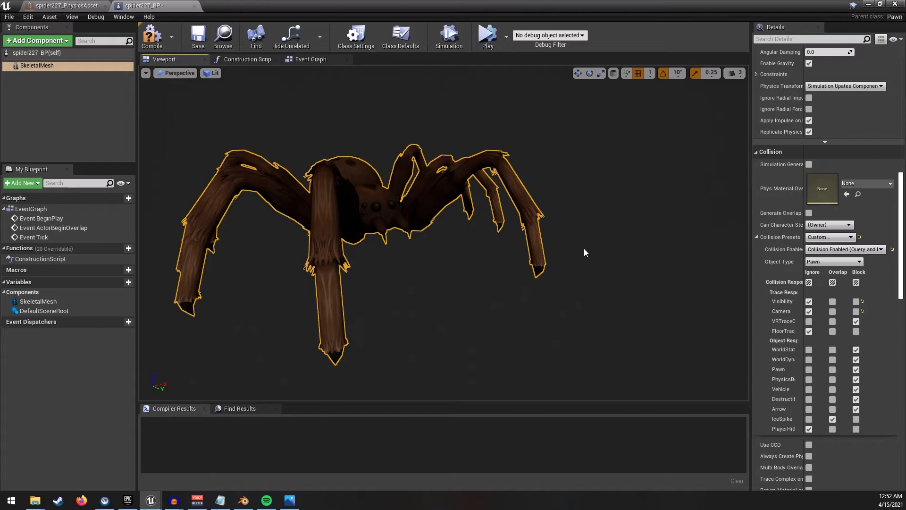
{"action": "scroll", "coordinate": [853, 282], "scroll_direction": "up", "scroll_amount": 8}
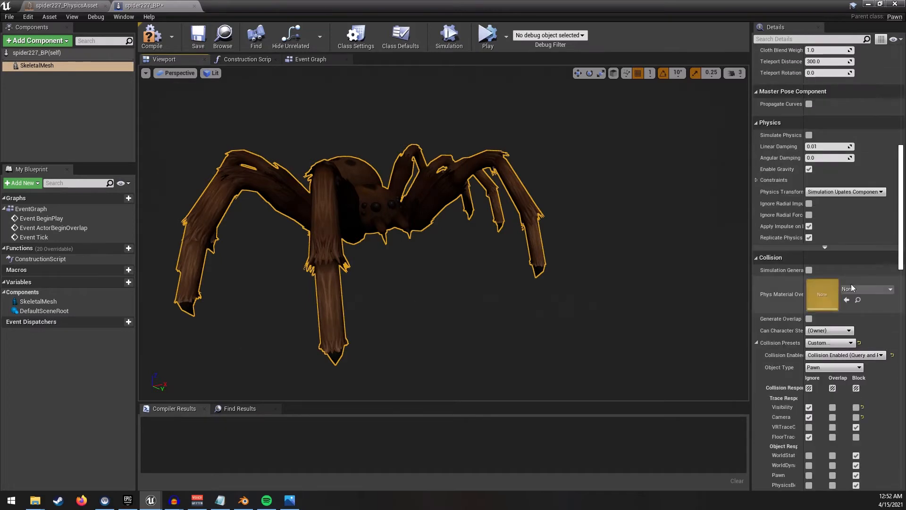
{"action": "scroll", "coordinate": [853, 281], "scroll_direction": "up", "scroll_amount": 6}
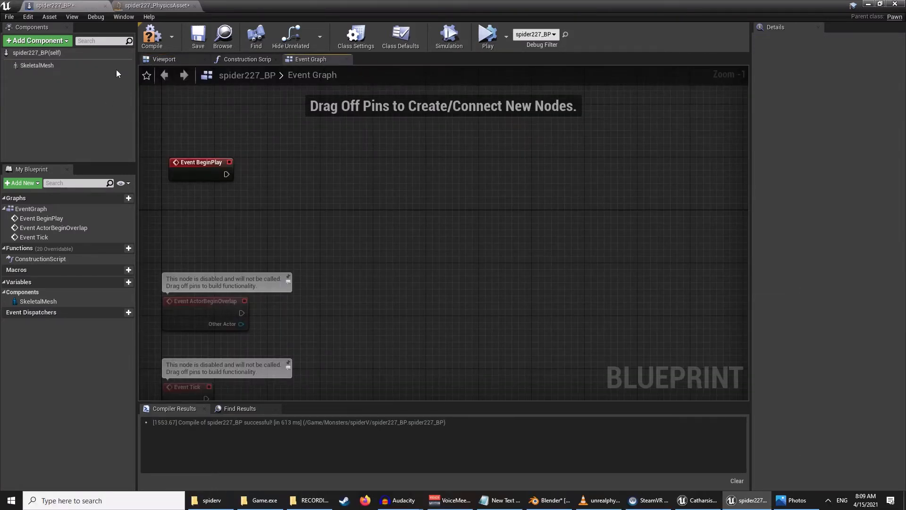
- Add a Physical Animation component to the blueprint
{"action": "left_click", "coordinate": [64, 41]}
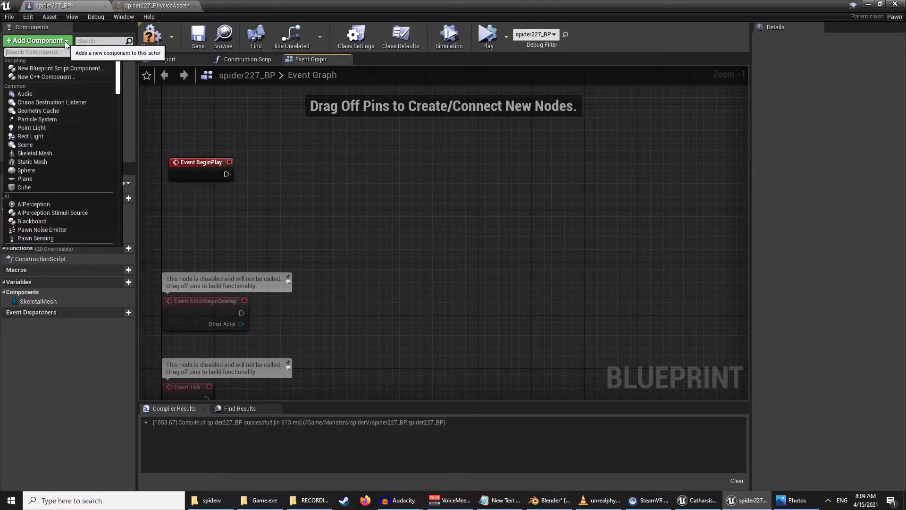
{"action": "type", "text": "physical"}
{"action": "left_click", "coordinate": [60, 64]}
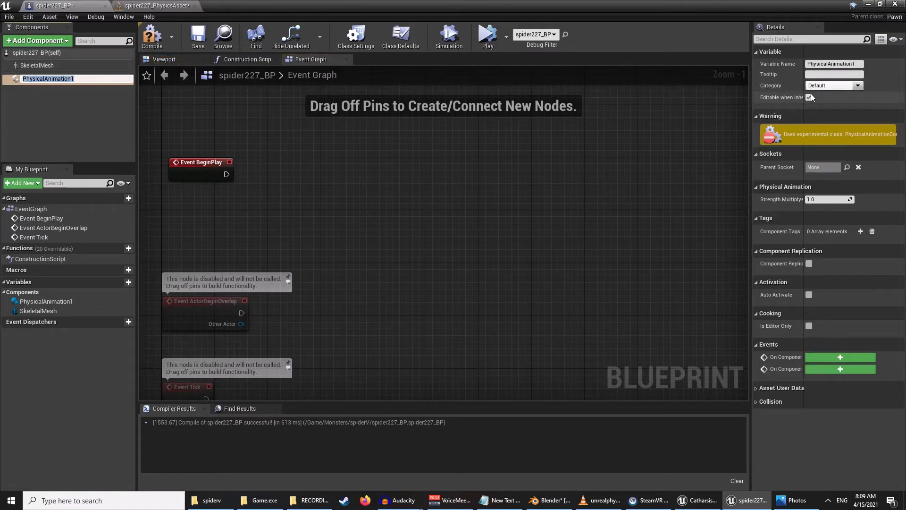
{"action": "left_click", "coordinate": [77, 98]}
- Place a Physical Animation 1 reference in the Event Graph and connect it to a new Set Skeletal Mesh Component node
{"action": "left_click_drag", "start_coordinate": [71, 80], "coordinate": [260, 131]}
{"action": "right_click_drag", "start_coordinate": [383, 170], "coordinate": [377, 189]}
{"action": "left_click_drag", "start_coordinate": [317, 156], "coordinate": [400, 174]}
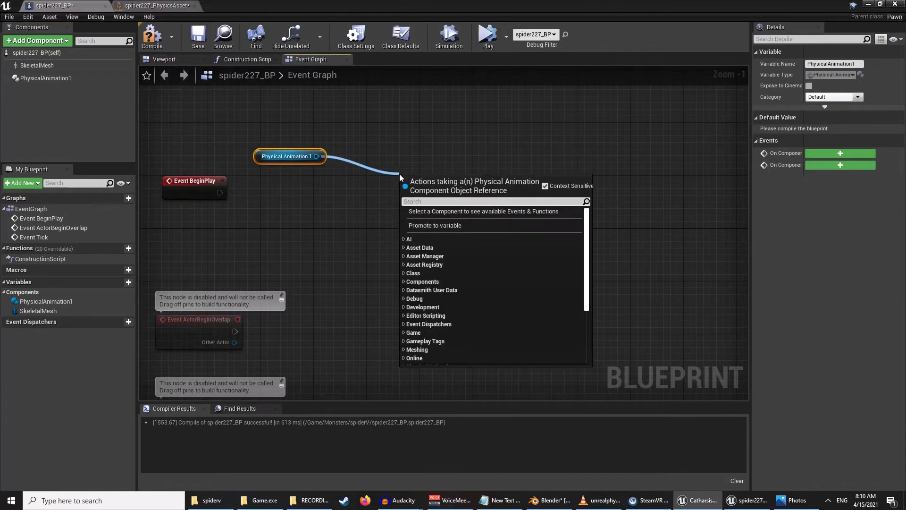
{"action": "type", "text": "set"}
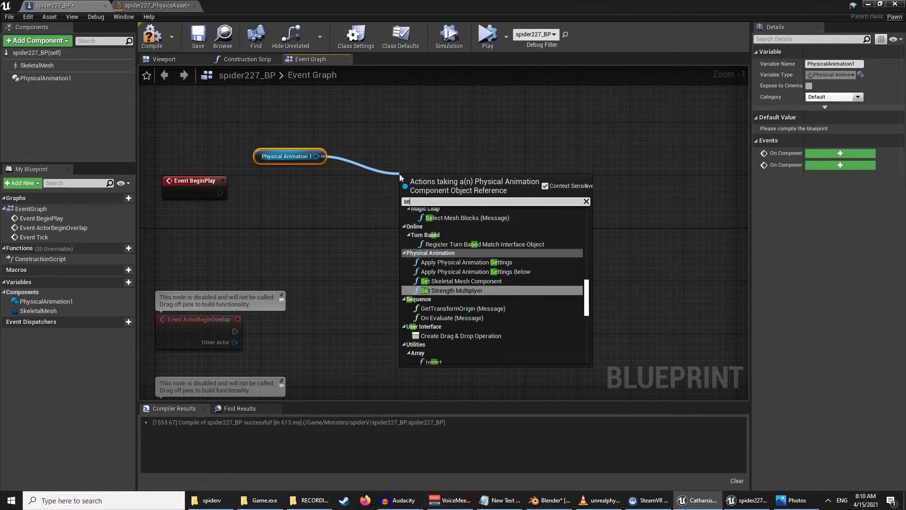
{"action": "left_click", "coordinate": [468, 285]}
{"action": "left_click_drag", "start_coordinate": [415, 168], "coordinate": [409, 162]}
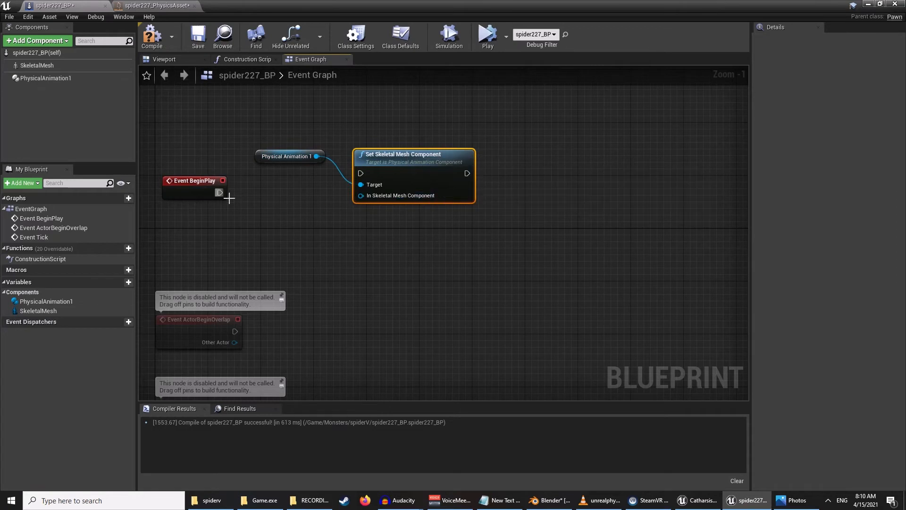
{"action": "left_click_drag", "start_coordinate": [295, 160], "coordinate": [268, 140]}
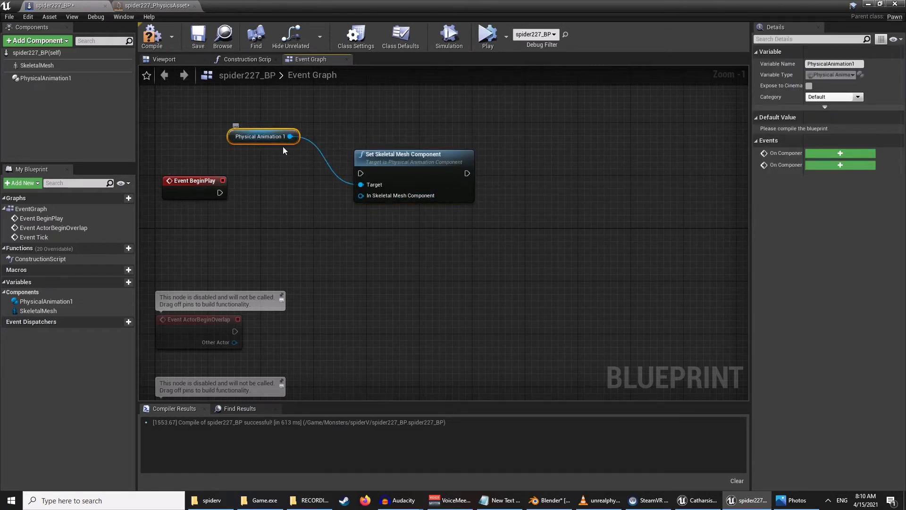
- Feed a Skeletal Mesh reference into In Skeletal Mesh Component and wire Event BeginPlay into the Set Skeletal Mesh Component node
{"action": "left_click_drag", "start_coordinate": [38, 68], "coordinate": [259, 209]}
{"action": "left_click_drag", "start_coordinate": [314, 222], "coordinate": [361, 195]}
{"action": "left_click_drag", "start_coordinate": [220, 192], "coordinate": [364, 174]}
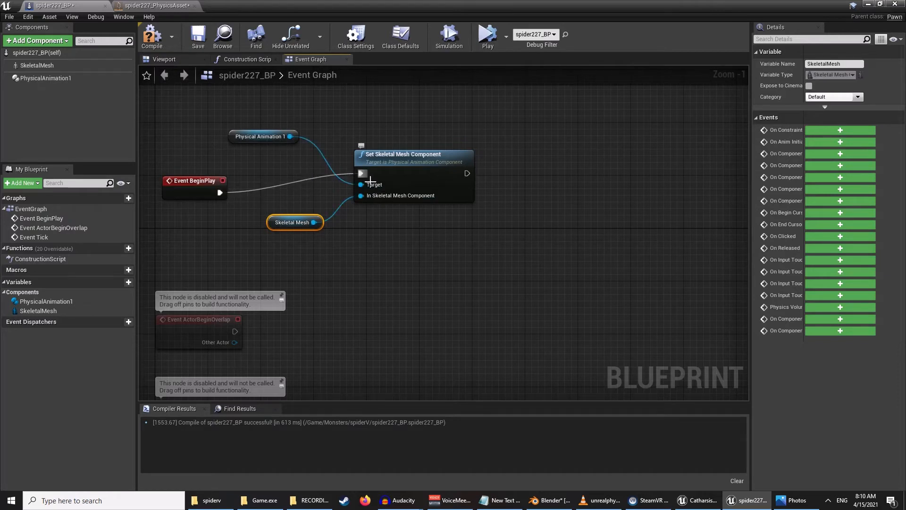
{"action": "left_click_drag", "start_coordinate": [411, 154], "coordinate": [391, 154]}
{"action": "left_click", "coordinate": [498, 155]}
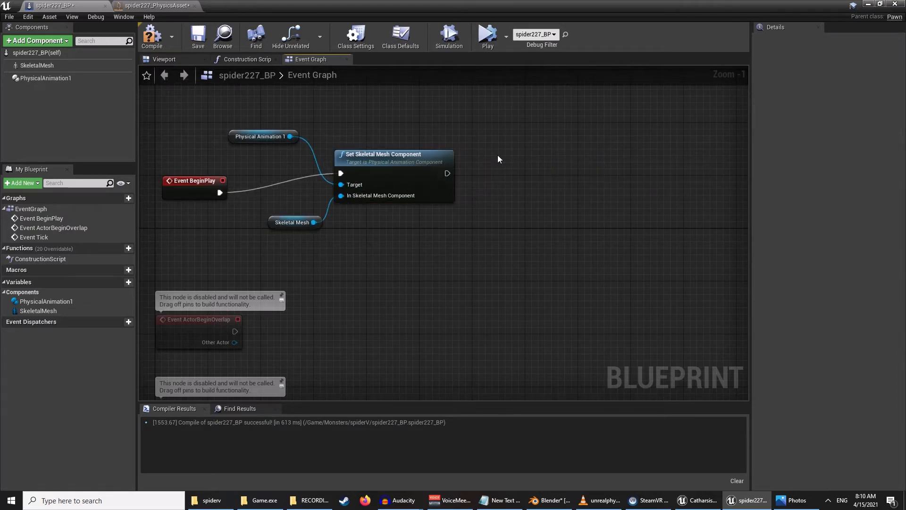
- Add an Apply Physical Animation Settings Below node after the Set Skeletal Mesh Component node
{"action": "right_click_drag", "start_coordinate": [509, 183], "coordinate": [440, 185]}
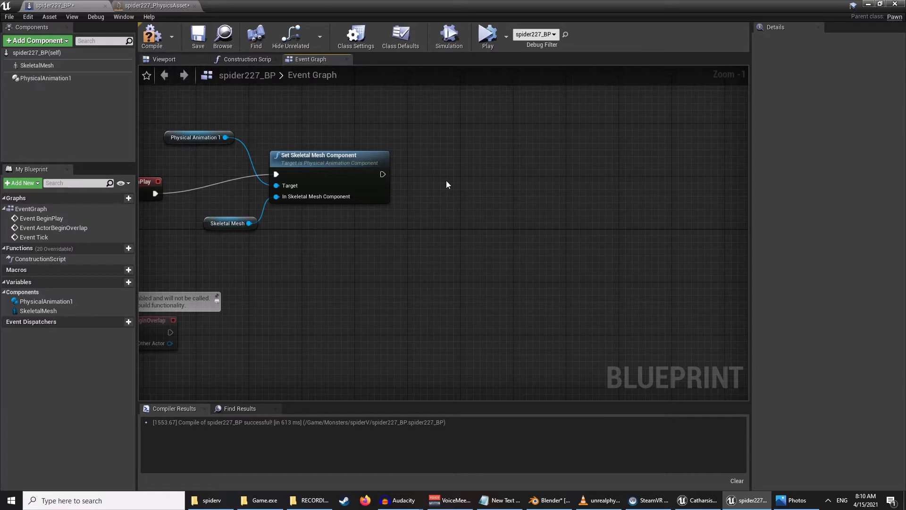
{"action": "left_click_drag", "start_coordinate": [383, 174], "coordinate": [459, 167]}
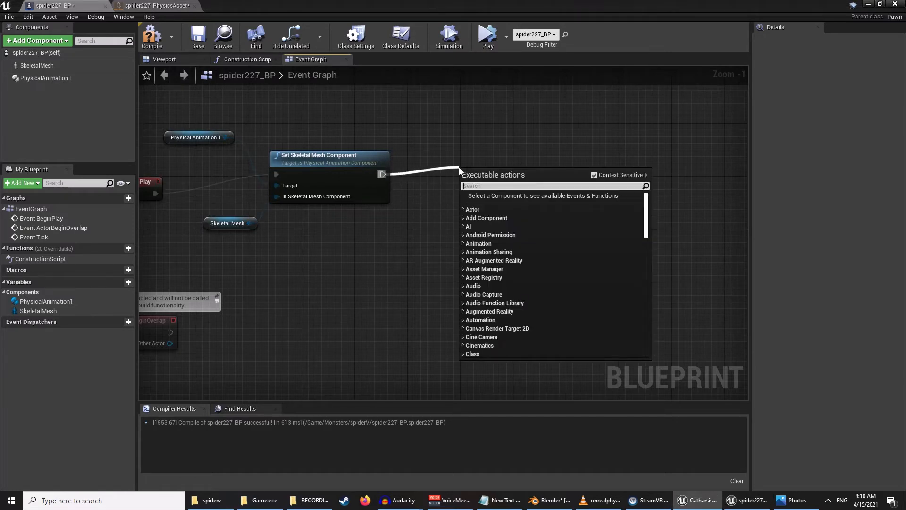
{"action": "type", "text": "apply ph"}
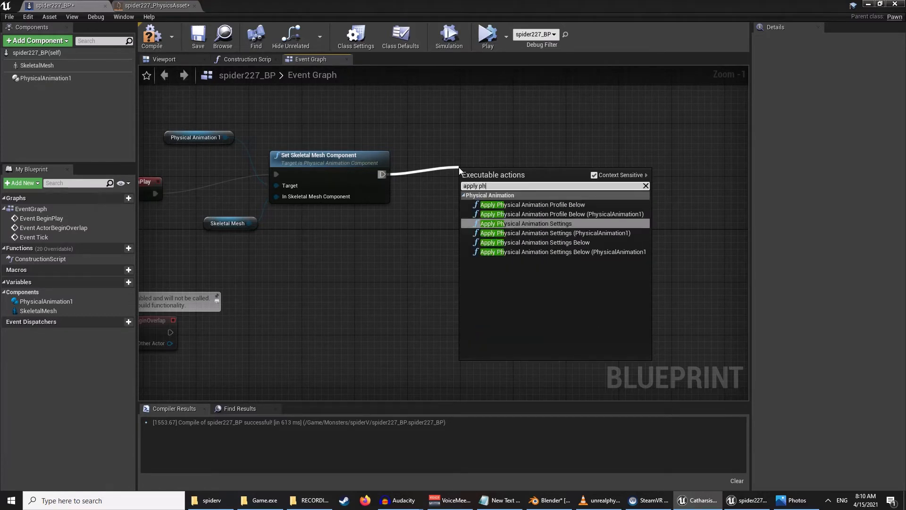
{"action": "left_click", "coordinate": [542, 242]}
{"action": "right_click_drag", "start_coordinate": [470, 139], "coordinate": [425, 165]}
{"action": "left_click_drag", "start_coordinate": [509, 213], "coordinate": [477, 193]}
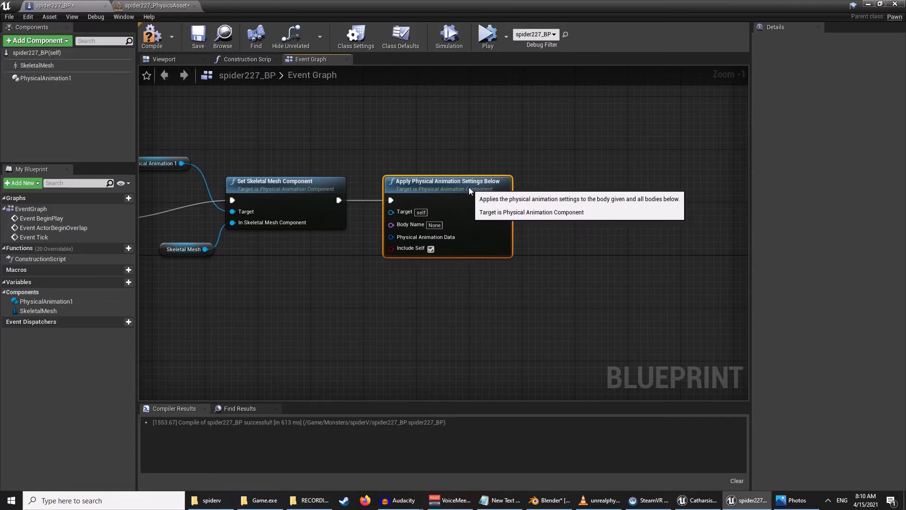
- Set the Apply Physical Animation Settings Below node's Body Name to SpiderRoot, checking the bone name in the physics asset
{"action": "left_click", "coordinate": [435, 226]}
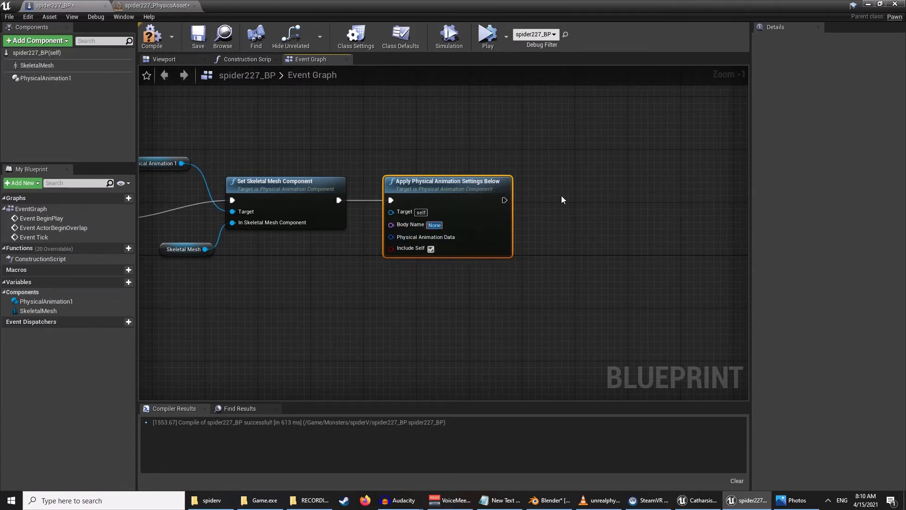
{"action": "type", "text": "SpiderRoot"}
{"action": "key", "text": "Return"}
{"action": "left_click", "coordinate": [161, 6]}
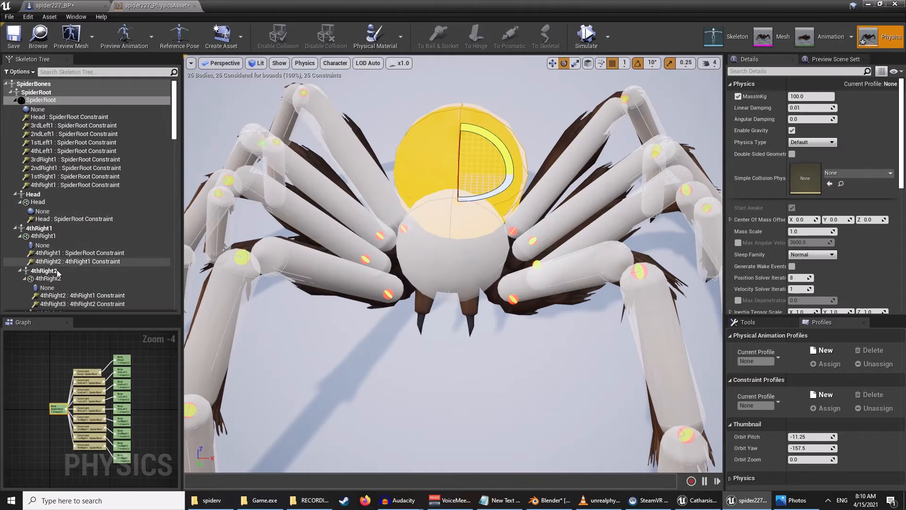
{"action": "left_click", "coordinate": [78, 10]}
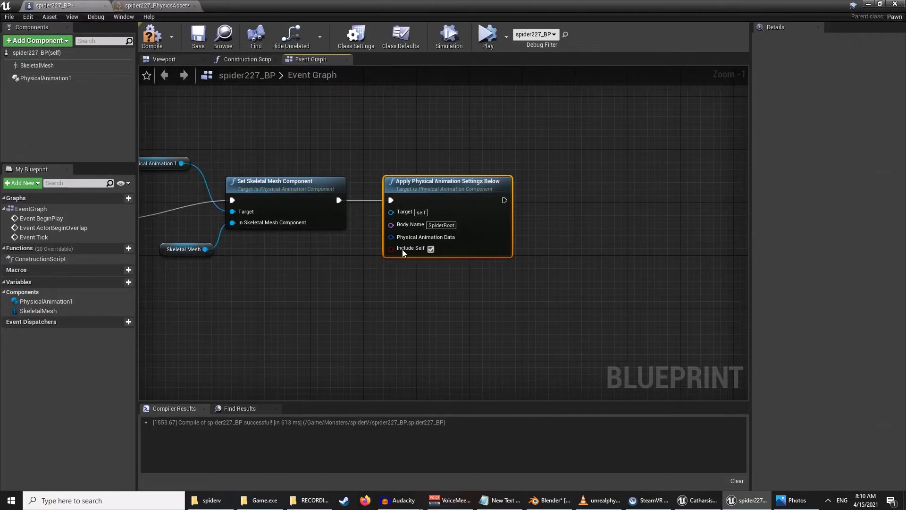
- Add an Apply Physical Animation Settings node targeting Physical Animation 1 and arrange it above the chain
{"action": "right_click", "coordinate": [472, 135]}
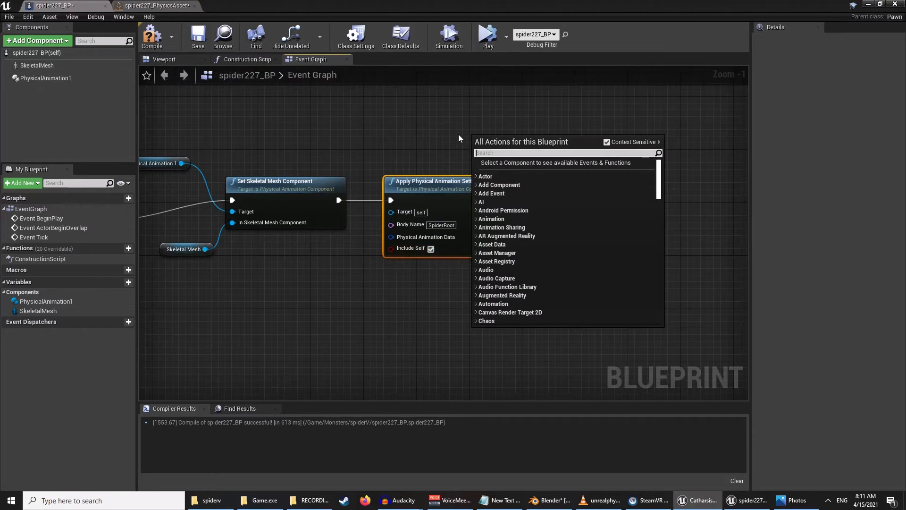
{"action": "type", "text": "apply ph"}
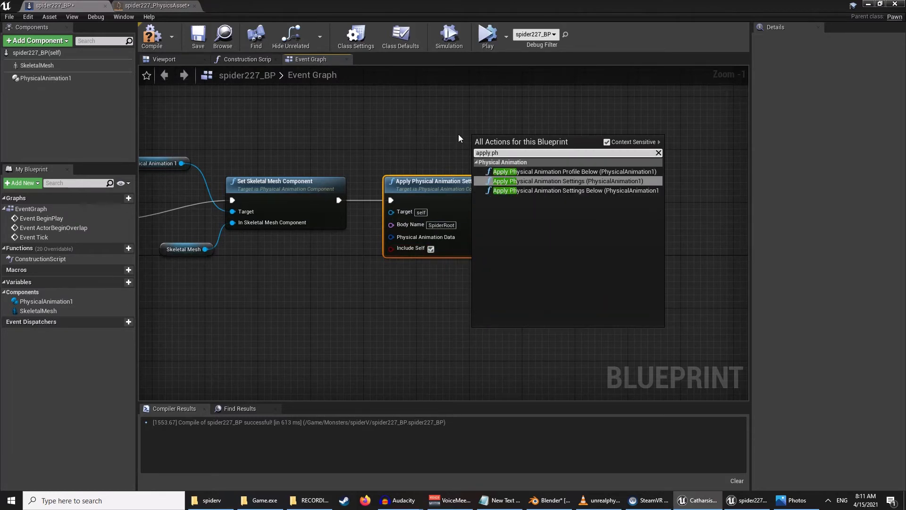
{"action": "left_click", "coordinate": [525, 182]}
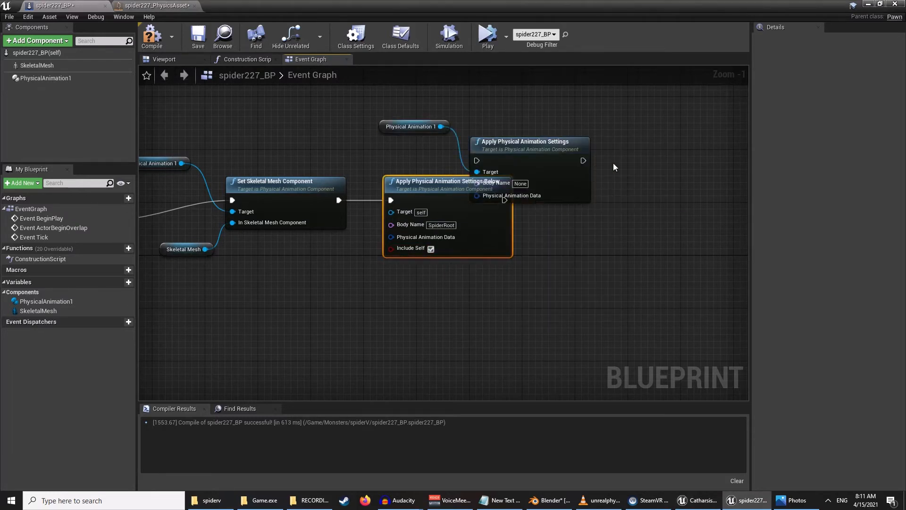
{"action": "right_click_drag", "start_coordinate": [530, 130], "coordinate": [514, 164]}
{"action": "left_click_drag", "start_coordinate": [516, 176], "coordinate": [510, 137]}
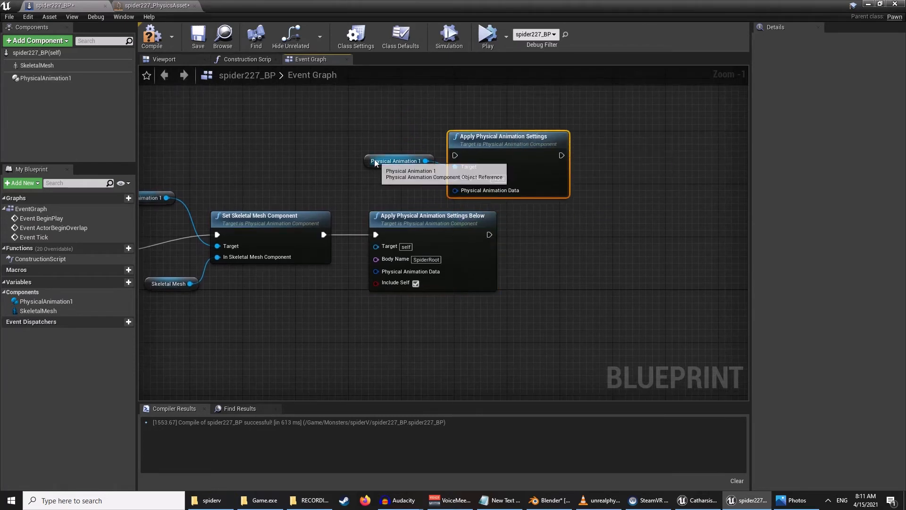
{"action": "left_click_drag", "start_coordinate": [370, 162], "coordinate": [303, 159]}
{"action": "left_click_drag", "start_coordinate": [503, 150], "coordinate": [456, 143]}
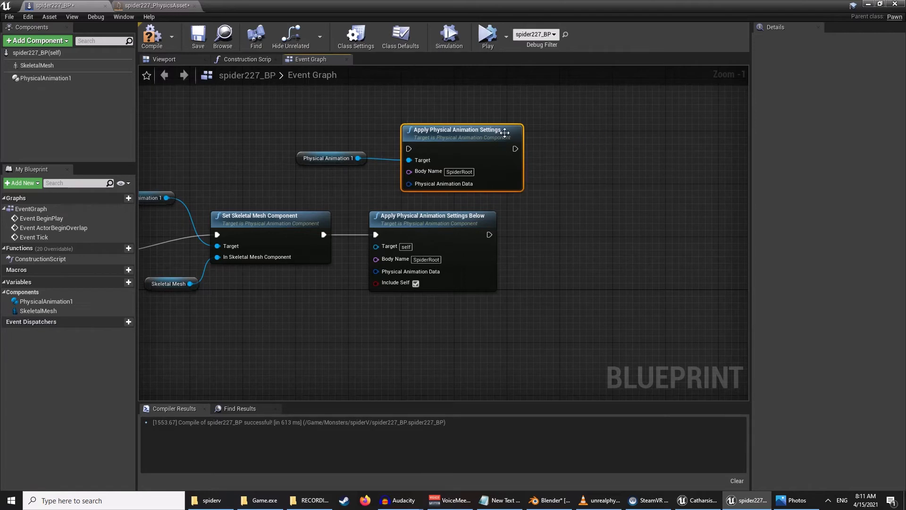
- Delete the Apply Physical Animation Settings node together with its Physical Animation 1 reference
{"action": "left_click_drag", "start_coordinate": [545, 96], "coordinate": [322, 177]}
{"action": "key", "text": "Delete"}
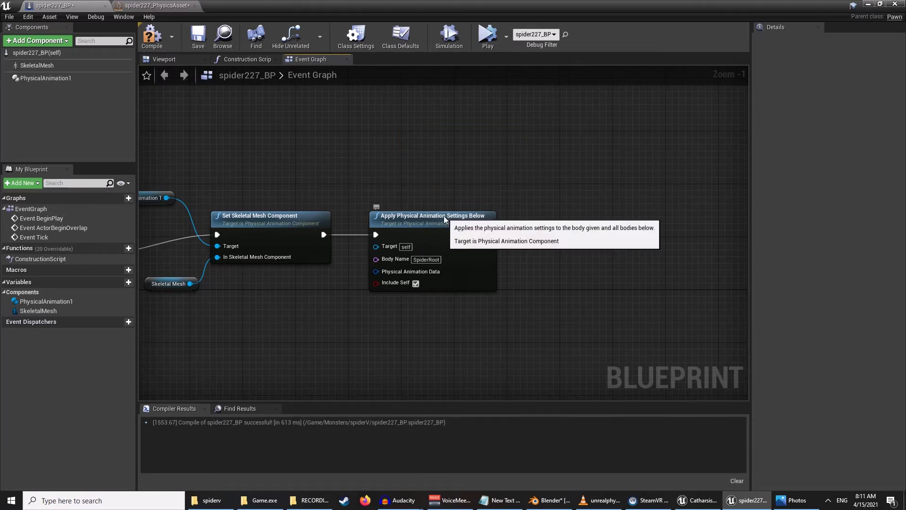
- Uncheck Include Self on the Apply Physical Animation Settings Below node and connect Physical Animation 1 to its Target
{"action": "left_click", "coordinate": [470, 218]}
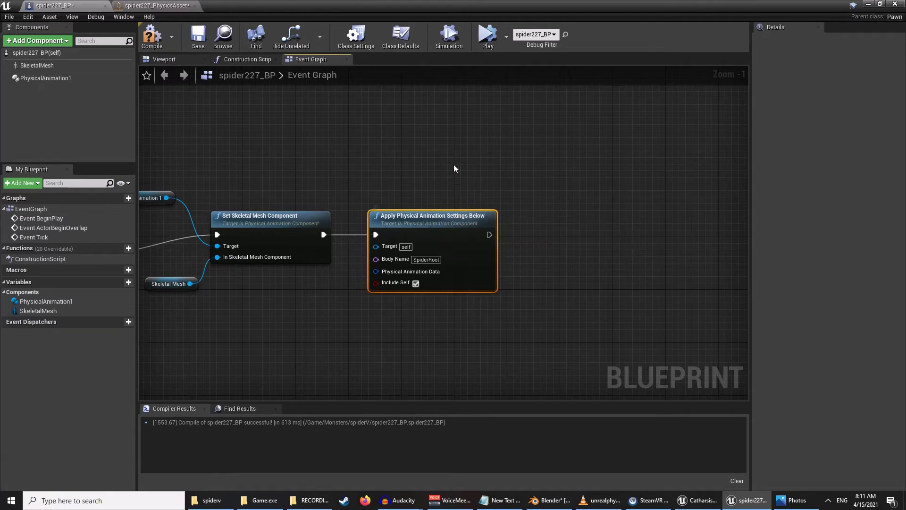
{"action": "left_click", "coordinate": [415, 283]}
{"action": "right_click_drag", "start_coordinate": [434, 190], "coordinate": [475, 182]}
{"action": "left_click_drag", "start_coordinate": [208, 190], "coordinate": [425, 240]}
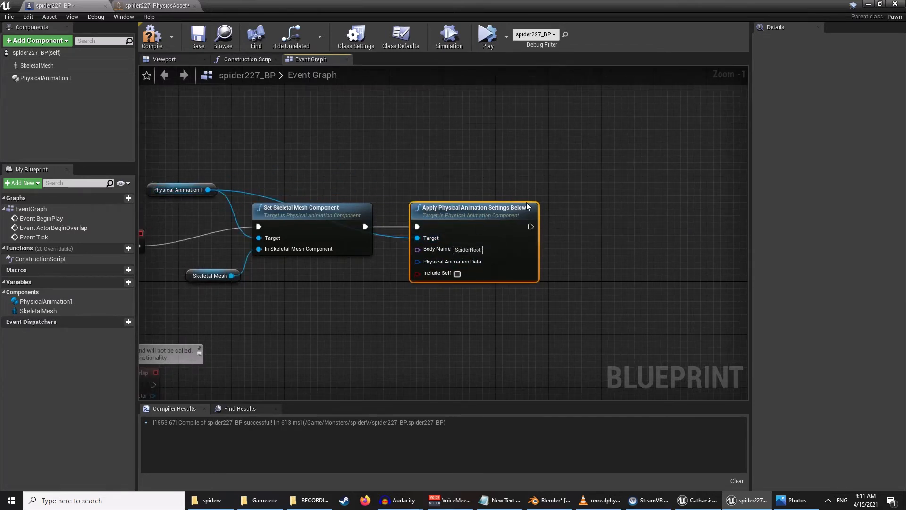
{"action": "left_click_drag", "start_coordinate": [480, 205], "coordinate": [506, 203]}
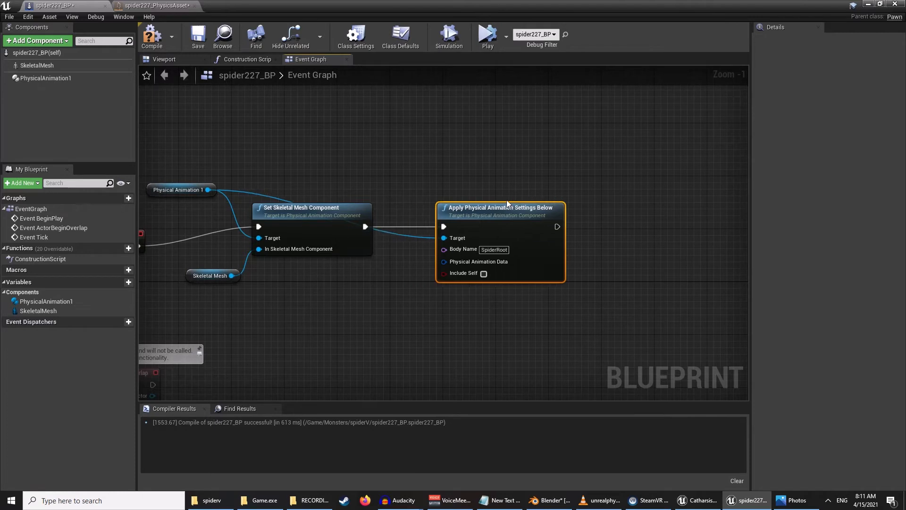
- Add a Make PhysicalAnimationData node below the chain and expand it to show all strength inputs
{"action": "right_click", "coordinate": [370, 304]}
{"action": "type", "text": "makep"}
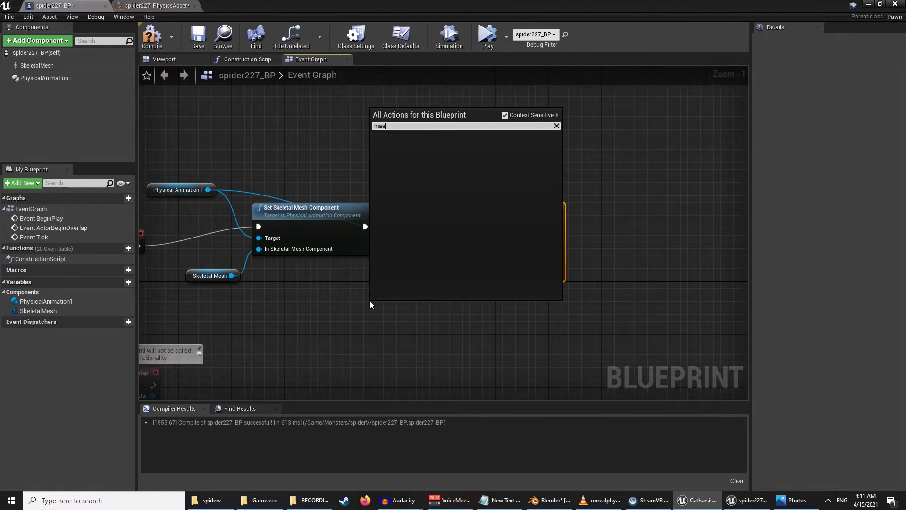
{"action": "type", "text": "hy"}
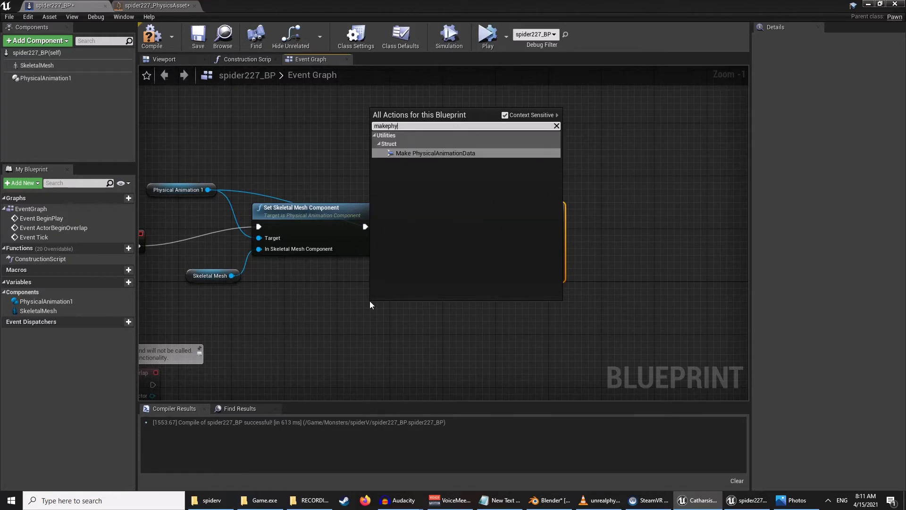
{"action": "left_click", "coordinate": [457, 154]}
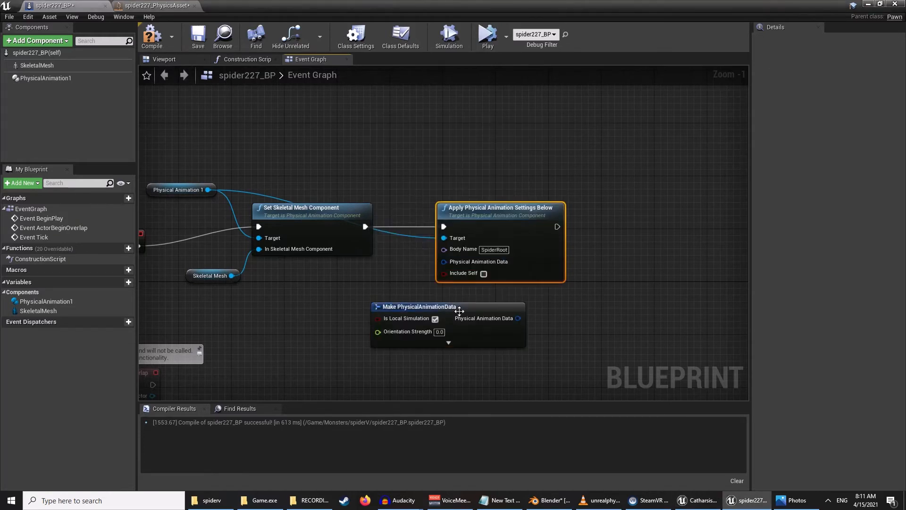
{"action": "left_click_drag", "start_coordinate": [472, 335], "coordinate": [432, 336]}
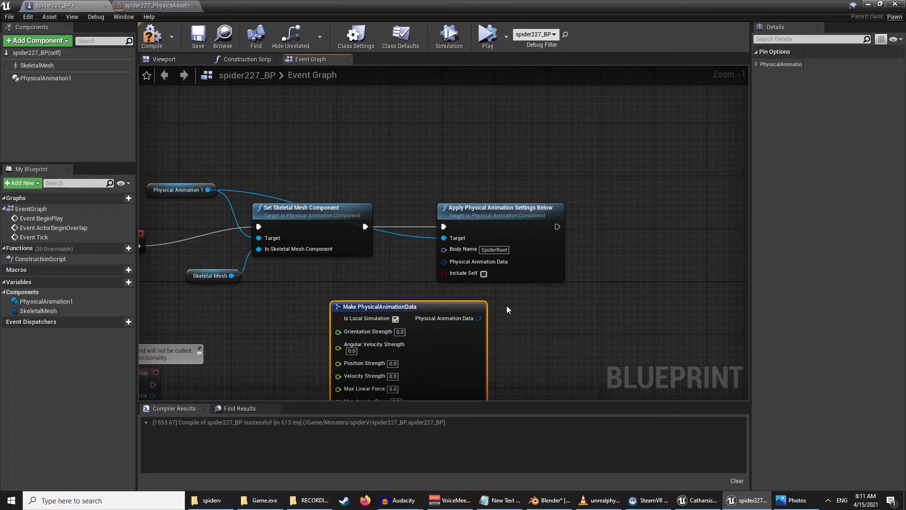
{"action": "right_click_drag", "start_coordinate": [506, 305], "coordinate": [476, 256]}
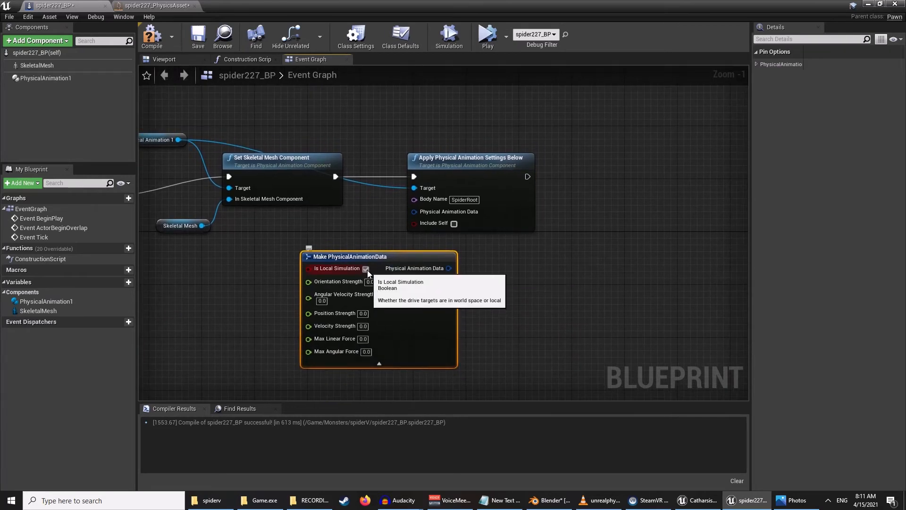
- Uncheck Is Local Simulation and set Orientation Strength to 3000 and Angular Velocity Strength to 80
{"action": "left_click", "coordinate": [369, 281]}
{"action": "type", "text": "300"}
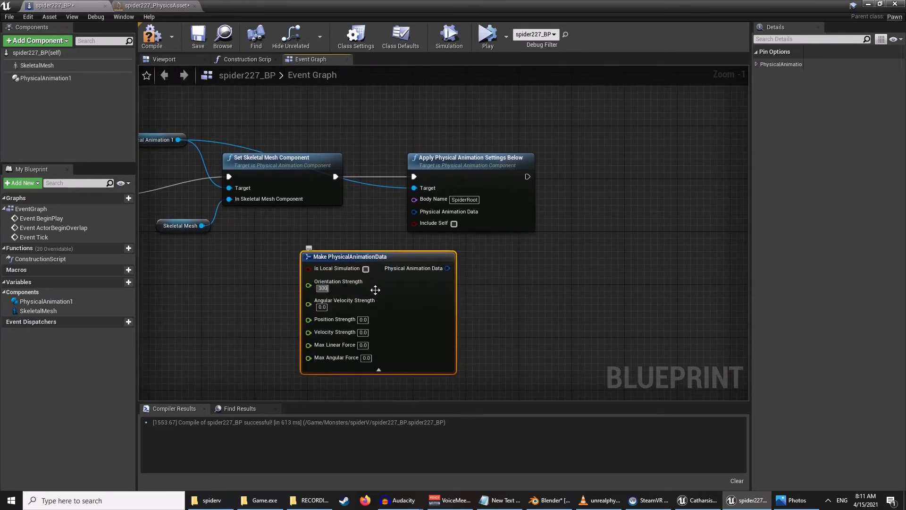
{"action": "type", "text": "0"}
{"action": "left_click", "coordinate": [323, 307]}
{"action": "type", "text": "80"}
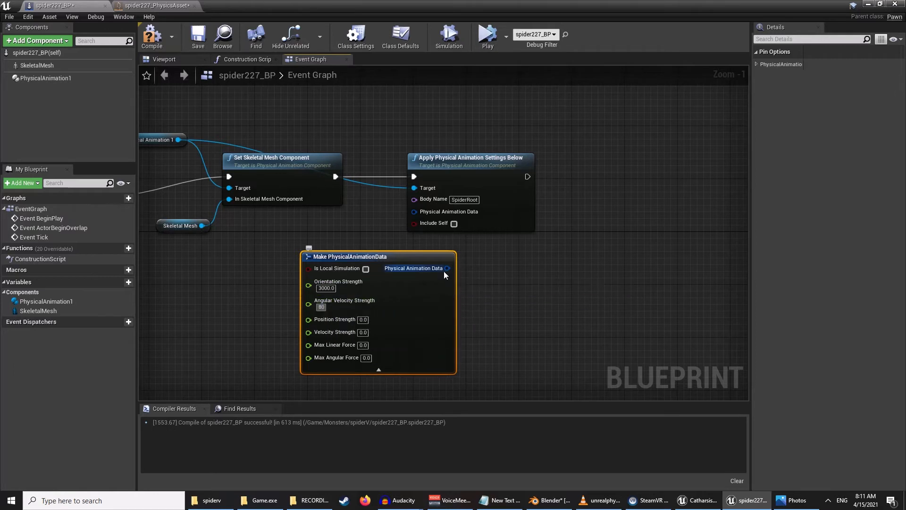
- Connect the Physical Animation Data output to the Apply Physical Animation Settings Below node's Physical Animation Data input
{"action": "left_click_drag", "start_coordinate": [447, 268], "coordinate": [412, 211]}
{"action": "right_click_drag", "start_coordinate": [516, 251], "coordinate": [417, 253]}
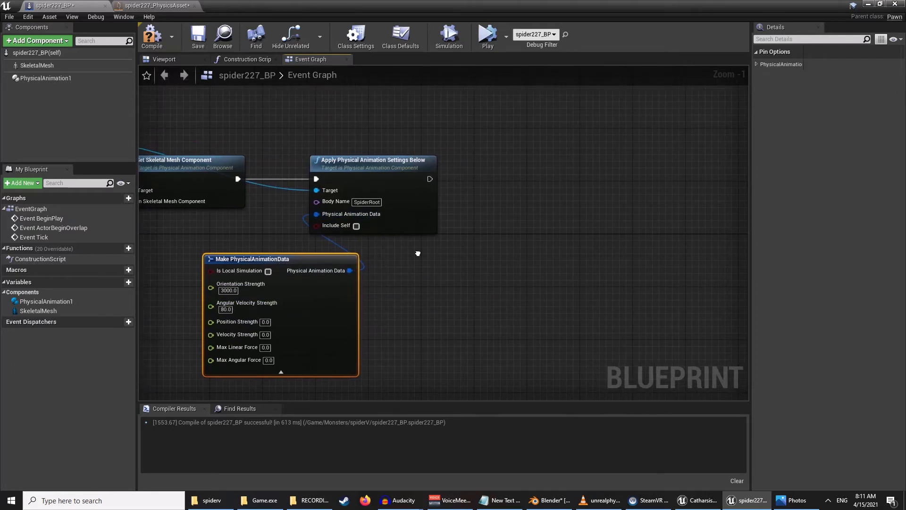
- Add a Set All Bodies Below Simulate Physics node after the Apply Physical Animation Settings Below node
{"action": "left_click_drag", "start_coordinate": [430, 179], "coordinate": [541, 180]}
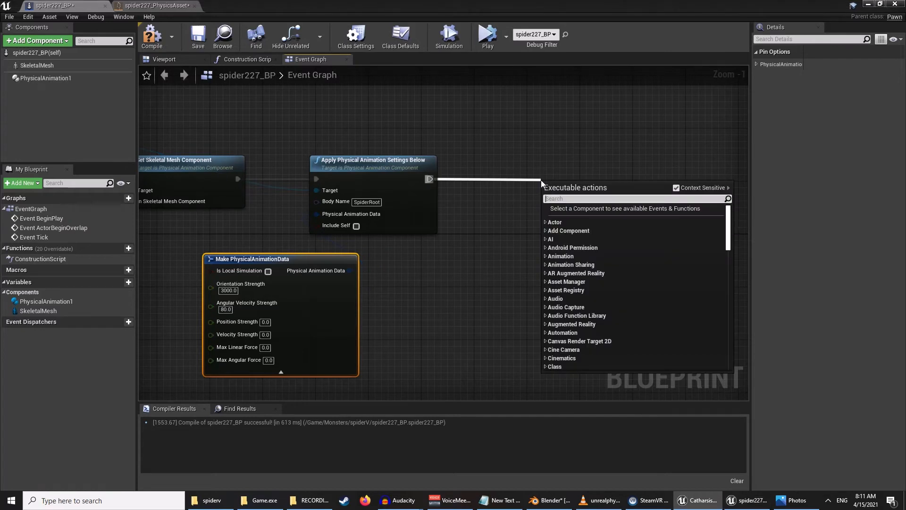
{"action": "type", "text": "set all "}
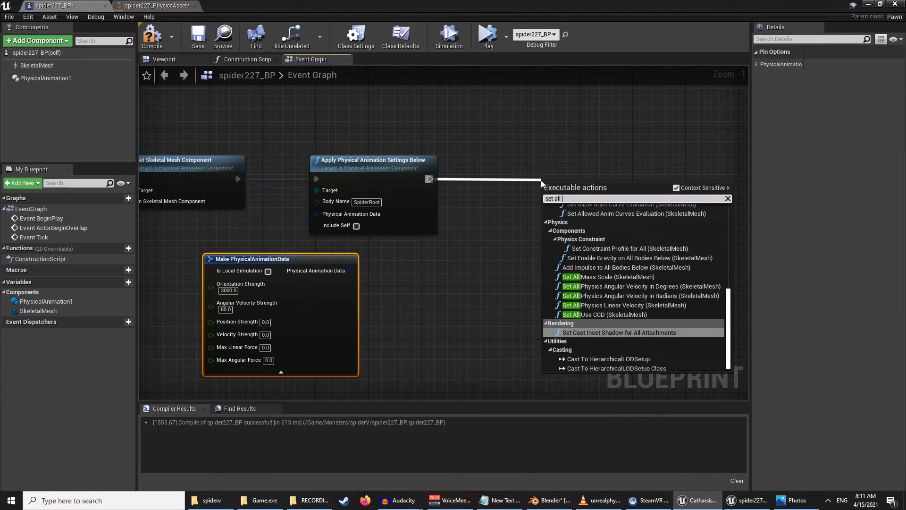
{"action": "type", "text": "bodies"}
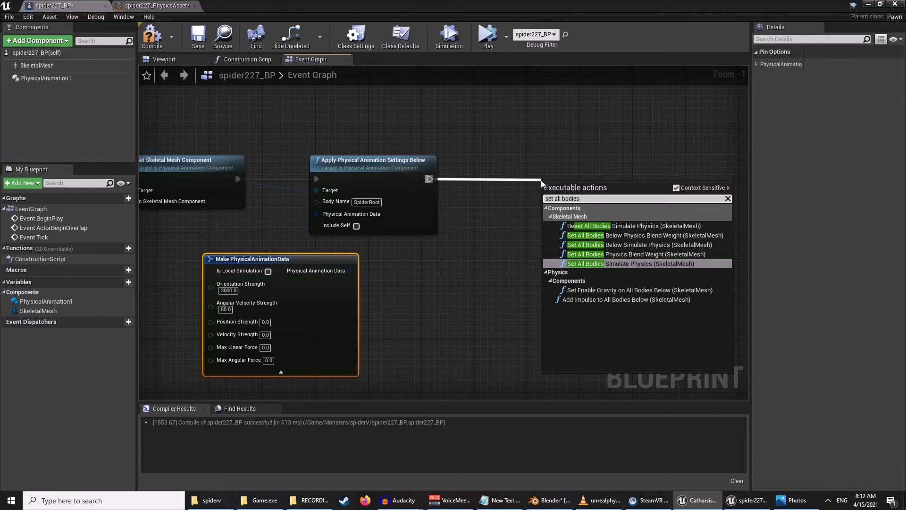
{"action": "left_click", "coordinate": [640, 244]}
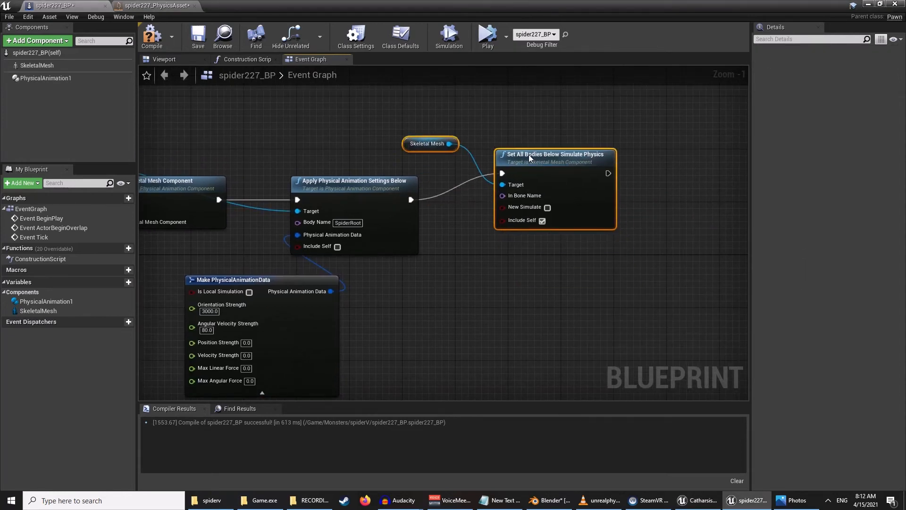
- Reposition the Set All Bodies Below Simulate Physics node and enable its New Simulate option
{"action": "left_click_drag", "start_coordinate": [530, 158], "coordinate": [523, 177]}
{"action": "left_click", "coordinate": [572, 163]}
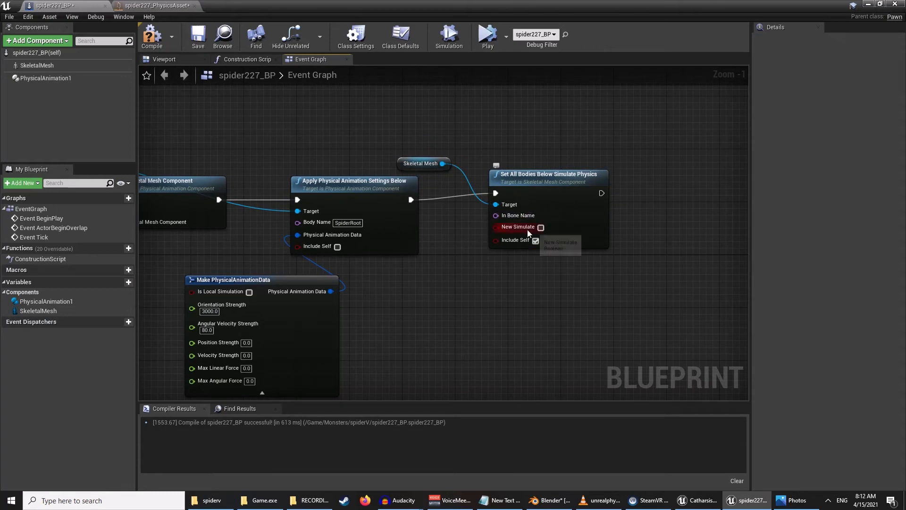
{"action": "left_click", "coordinate": [541, 228]}
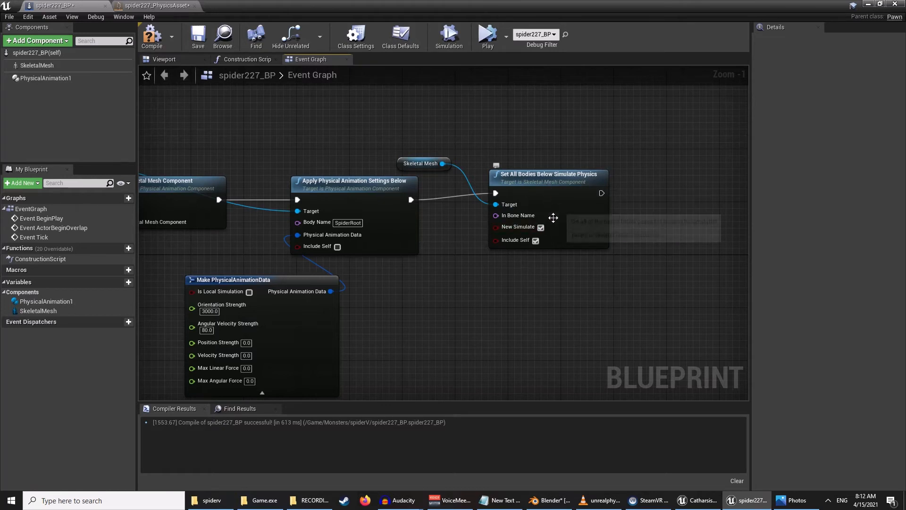
{"action": "left_click", "coordinate": [535, 195]}
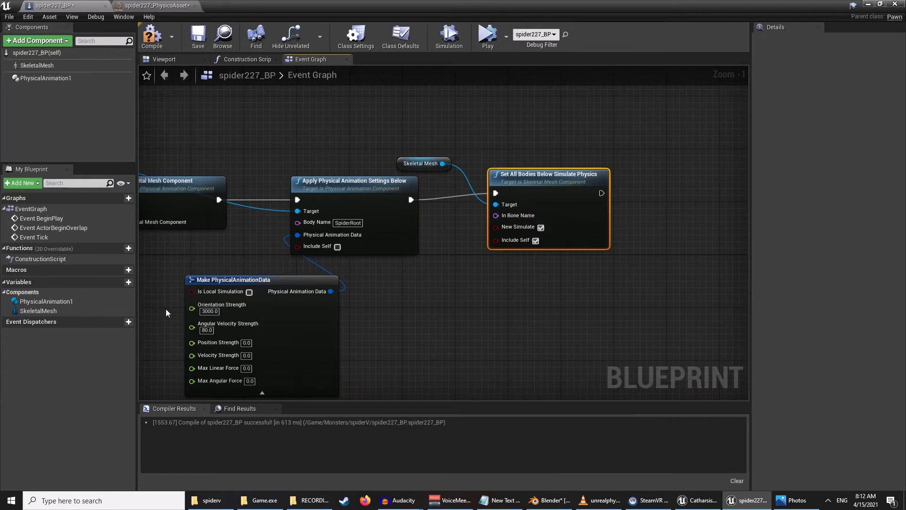
- Create a new Name variable called RootBoneName
{"action": "left_click", "coordinate": [116, 283]}
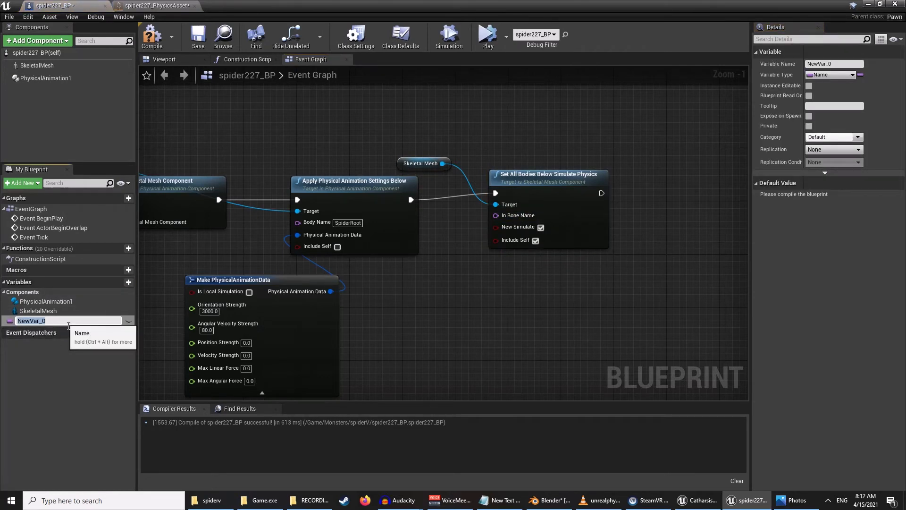
{"action": "type", "text": "RootBoneName"}
{"action": "key", "text": "Return"}
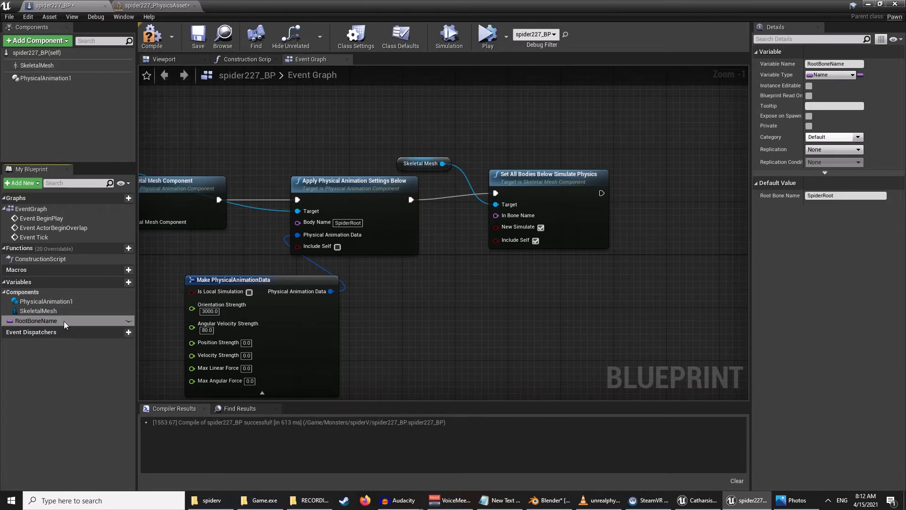
{"action": "left_click", "coordinate": [833, 74]}
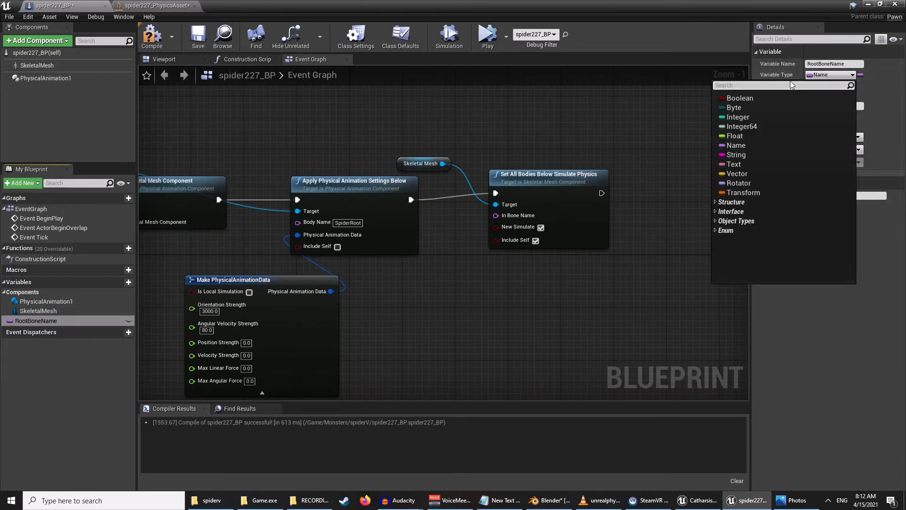
{"action": "left_click", "coordinate": [736, 145]}
- Compile the blueprint and set RootBoneName's default value to SpiderRoot
{"action": "left_click", "coordinate": [152, 37]}
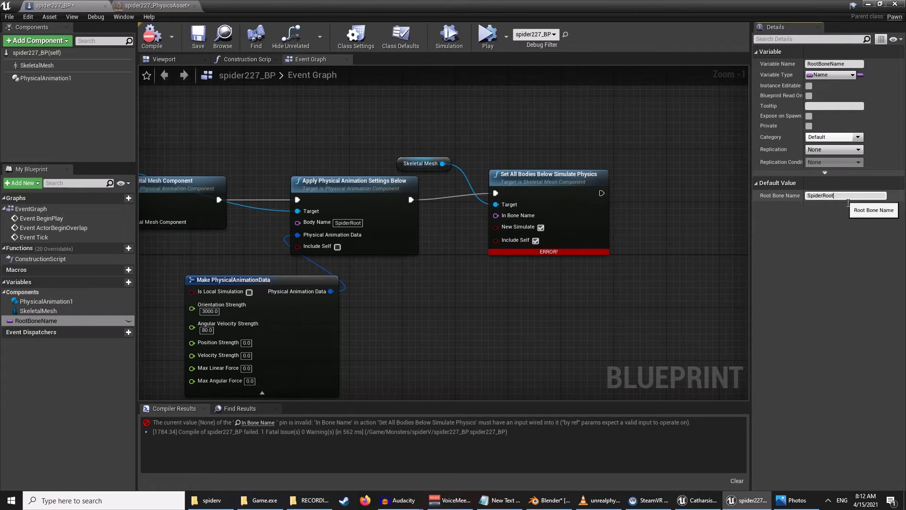
{"action": "key", "text": "Return"}
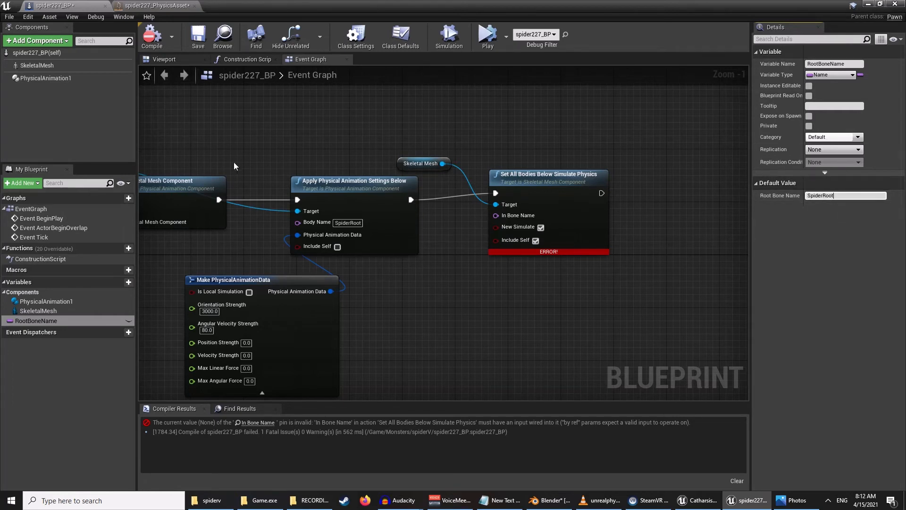
- Wire a RootBoneName getter into the In Bone Name input, and compile and save the blueprint
{"action": "left_click_drag", "start_coordinate": [36, 321], "coordinate": [486, 241]}
{"action": "left_click", "coordinate": [475, 283]}
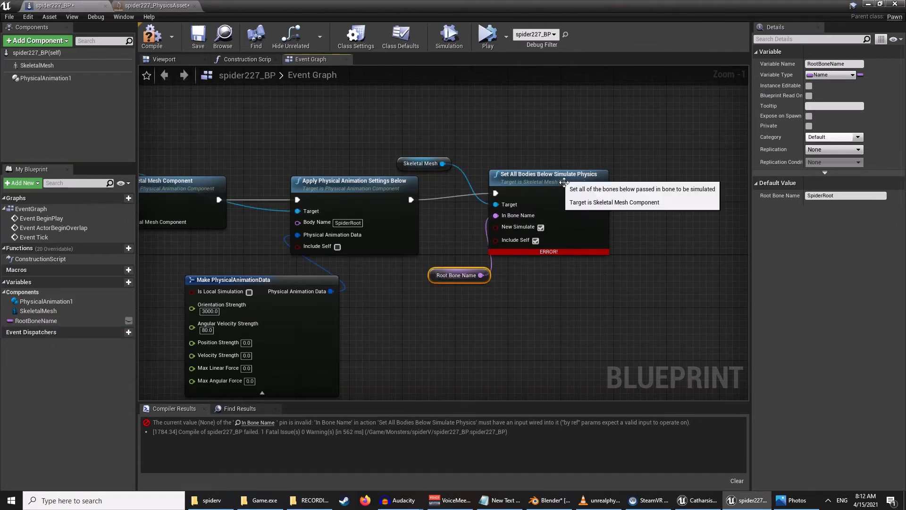
{"action": "left_click", "coordinate": [156, 43]}
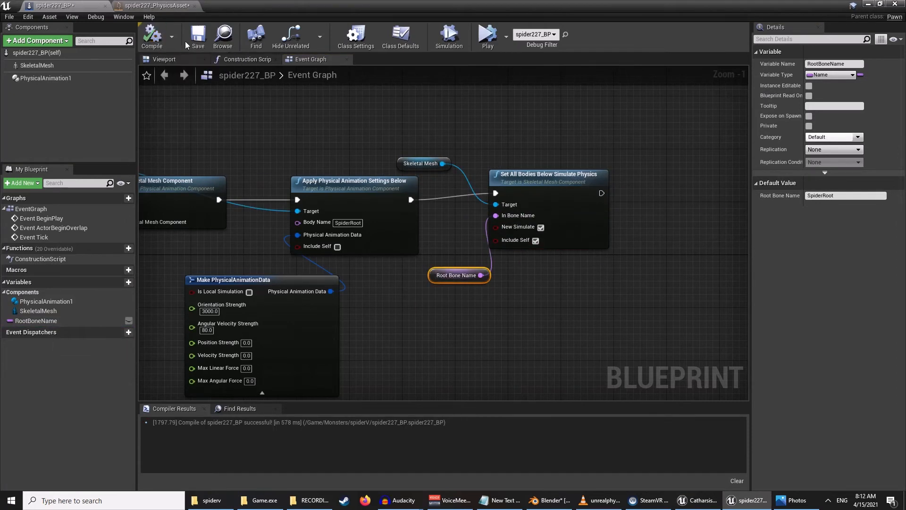
{"action": "left_click", "coordinate": [202, 41]}
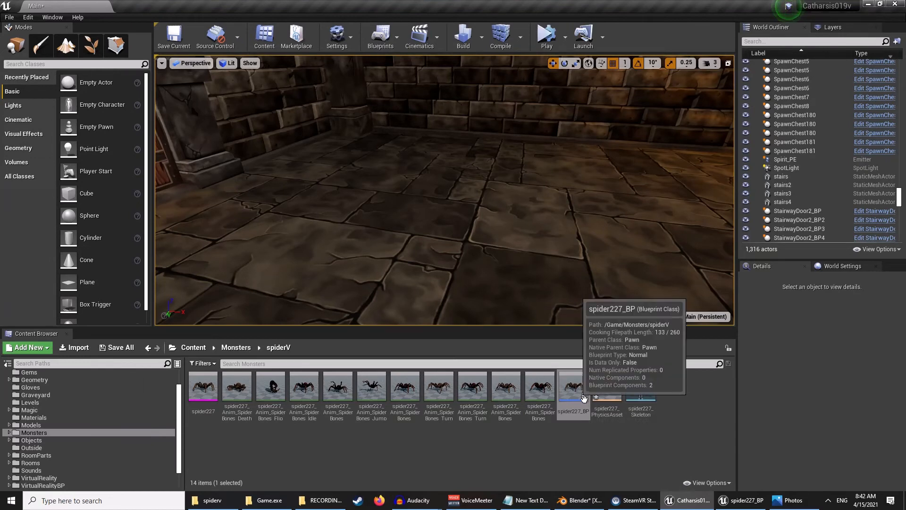
- Place spider227_BP in the level at uniform scale 0.4, raised to about 294 on Z
{"action": "left_click_drag", "start_coordinate": [573, 386], "coordinate": [468, 190]}
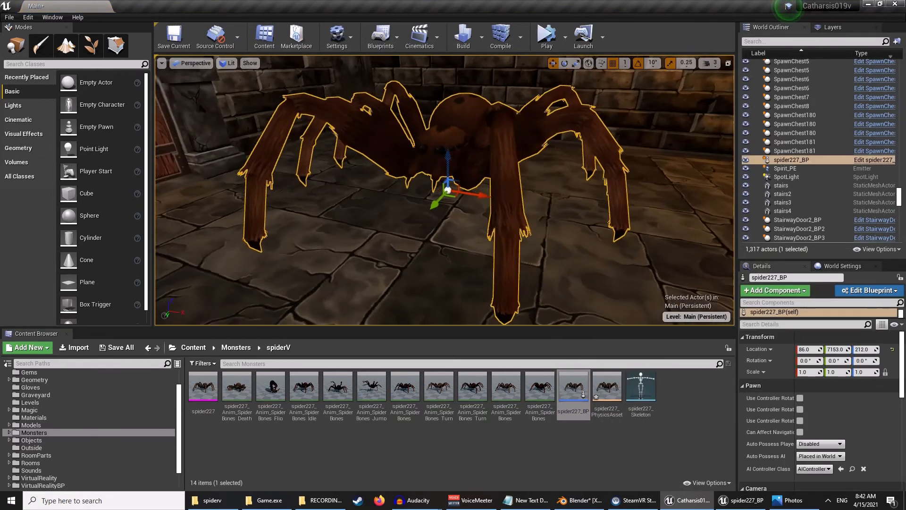
{"action": "left_click", "coordinate": [810, 372]}
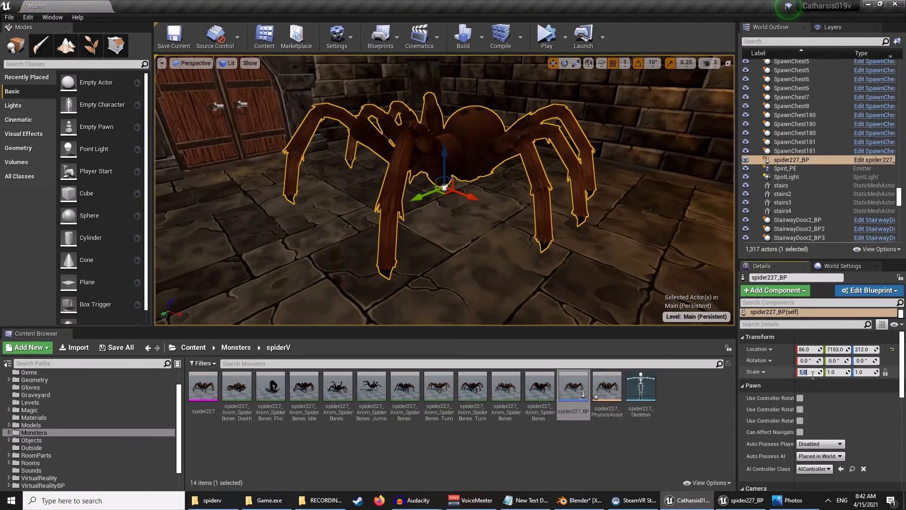
{"action": "type", "text": ".4"}
{"action": "key", "text": "Return"}
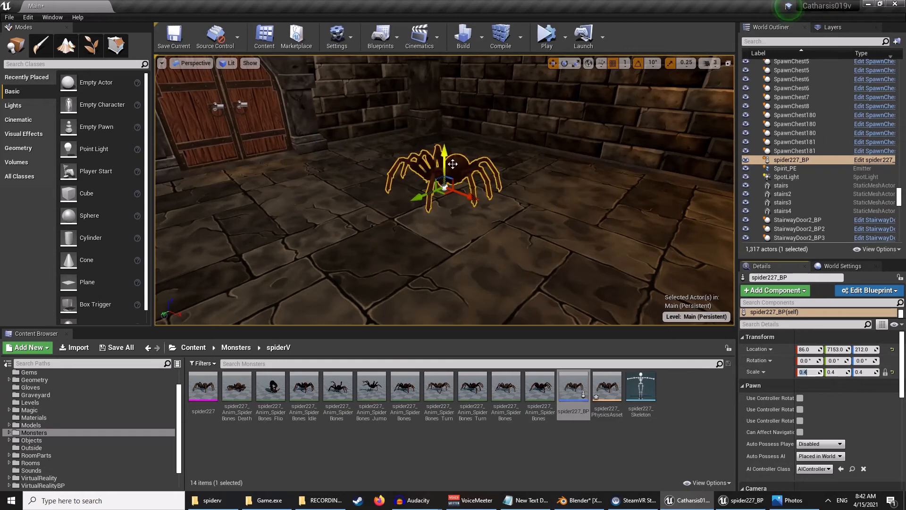
{"action": "left_click_drag", "start_coordinate": [453, 164], "coordinate": [453, 118]}
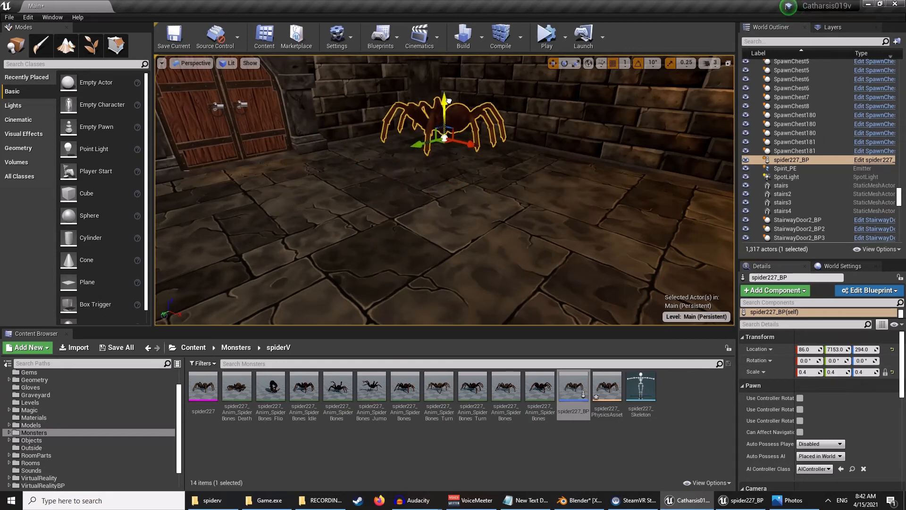
- Simulate the level to test the spider's physics animation, and stop the simulation
{"action": "left_click", "coordinate": [547, 38]}
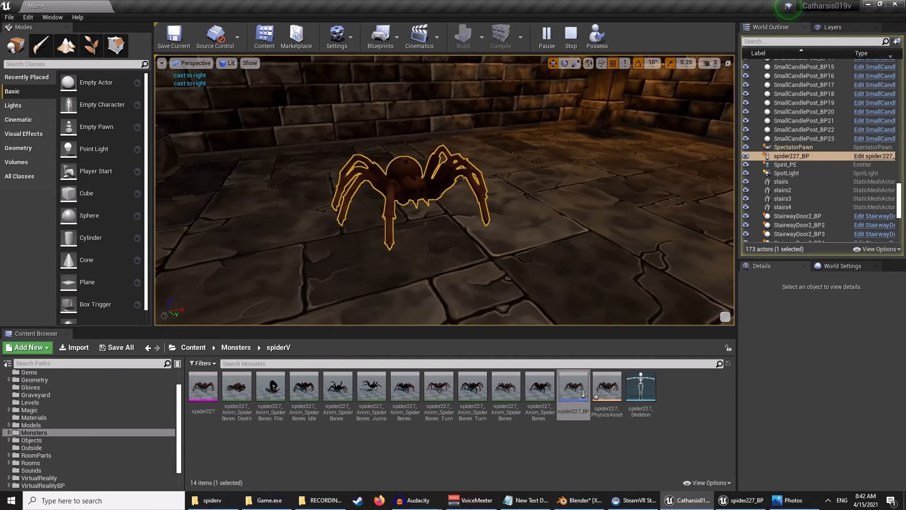
{"action": "left_click", "coordinate": [571, 37]}
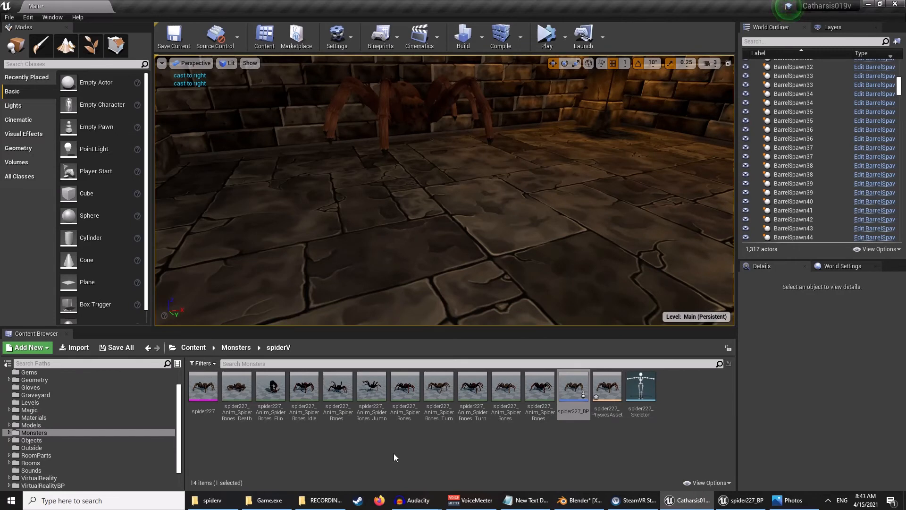
- Create an Animation Blueprint from the spider227 skeletal mesh and name it spider227_ANIM
{"action": "right_click", "coordinate": [209, 408]}
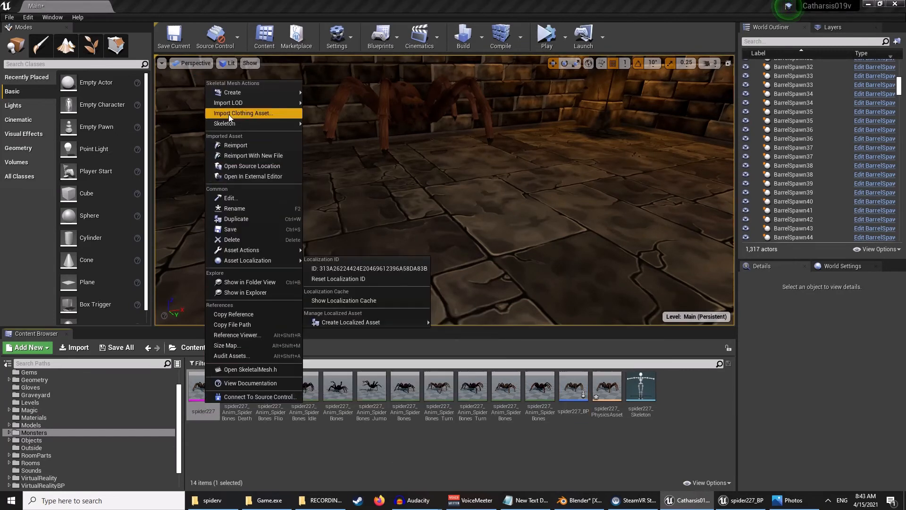
{"action": "mouse_move", "coordinate": [237, 95]}
{"action": "left_click", "coordinate": [347, 125]}
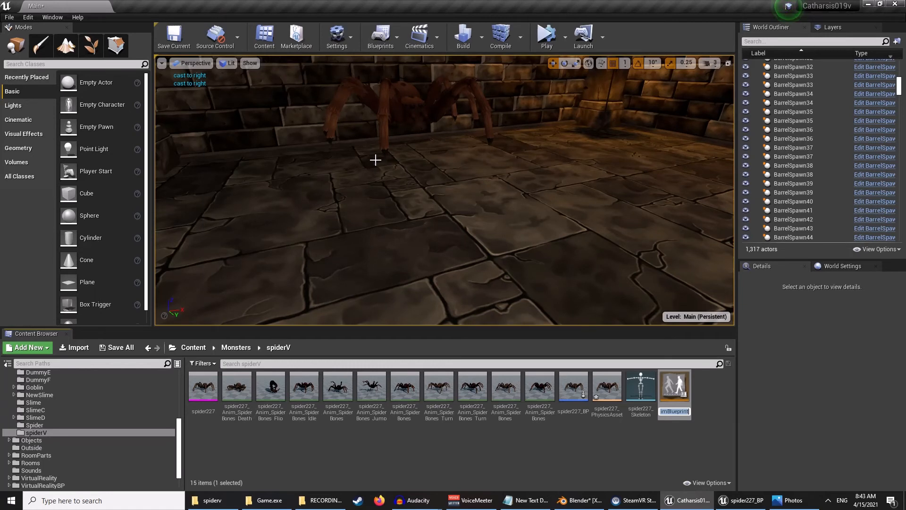
{"action": "type", "text": "spider227_"}
{"action": "key", "text": "Return"}
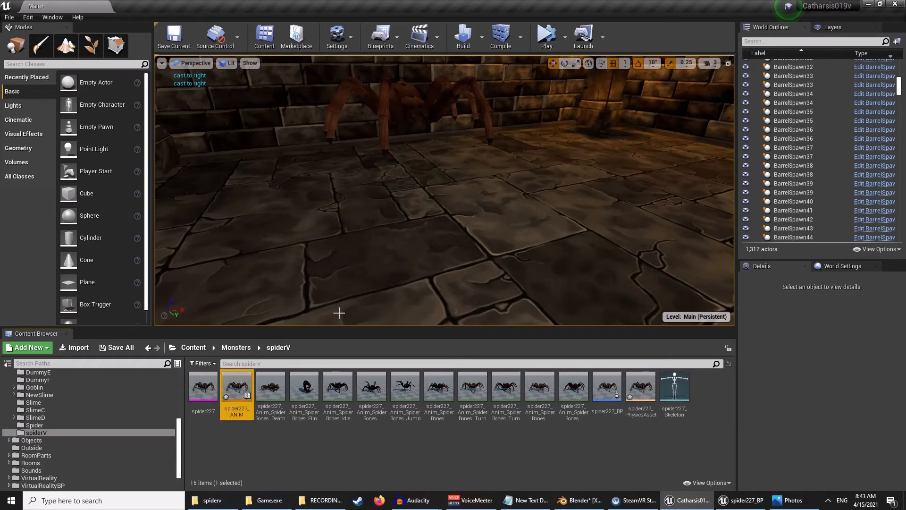
- Open spider227_ANIM and add a new State Machine, wiring it into the Output Pose
{"action": "double_click", "coordinate": [237, 386]}
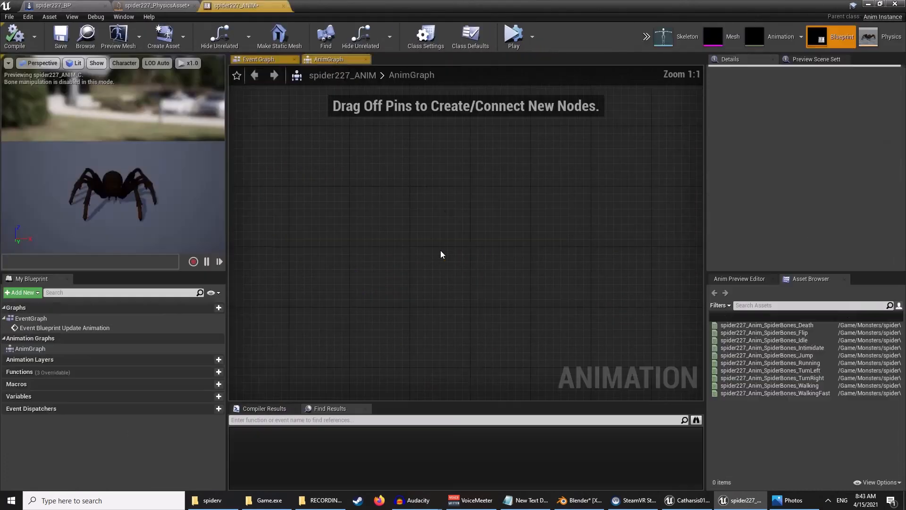
{"action": "right_click", "coordinate": [372, 278]}
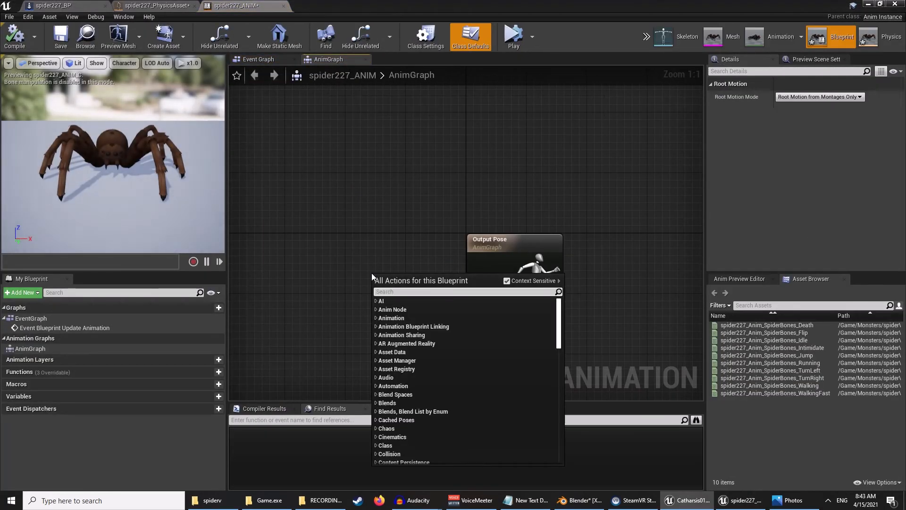
{"action": "type", "text": "state"}
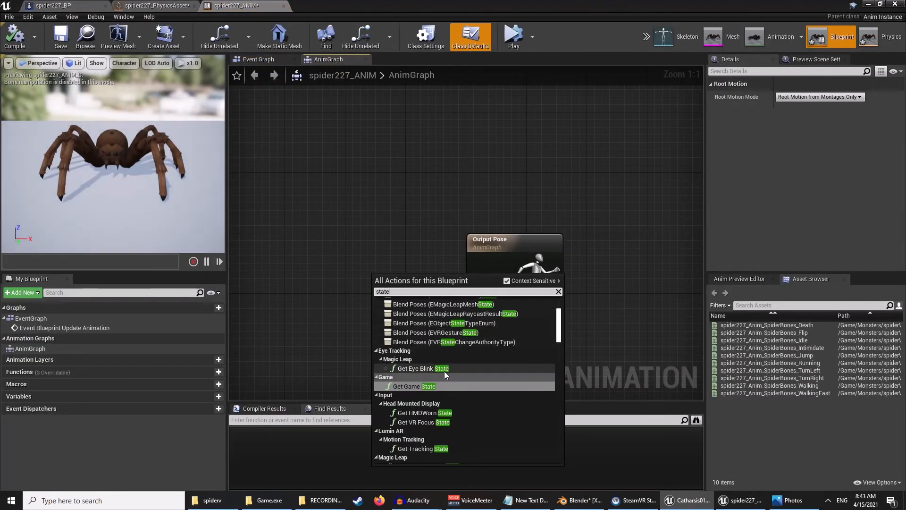
{"action": "type", "text": " mac"}
{"action": "left_click", "coordinate": [424, 312]}
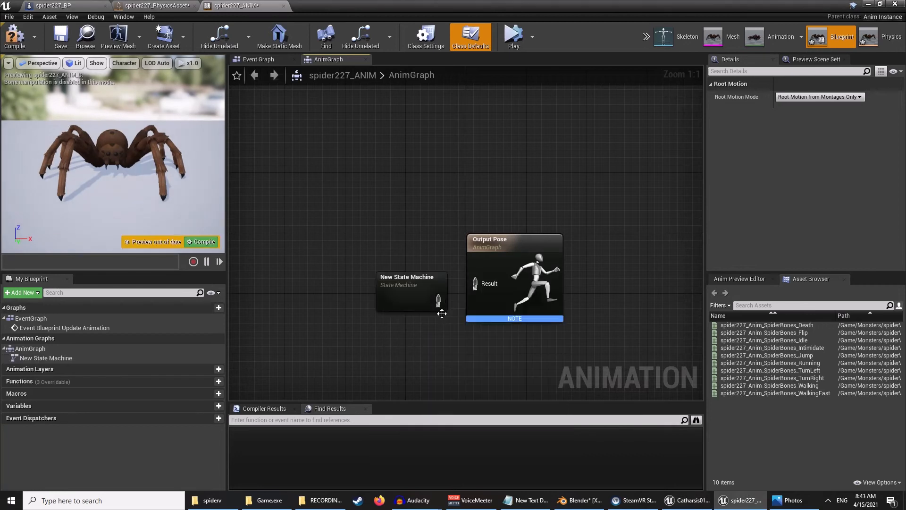
{"action": "left_click_drag", "start_coordinate": [409, 282], "coordinate": [475, 286]}
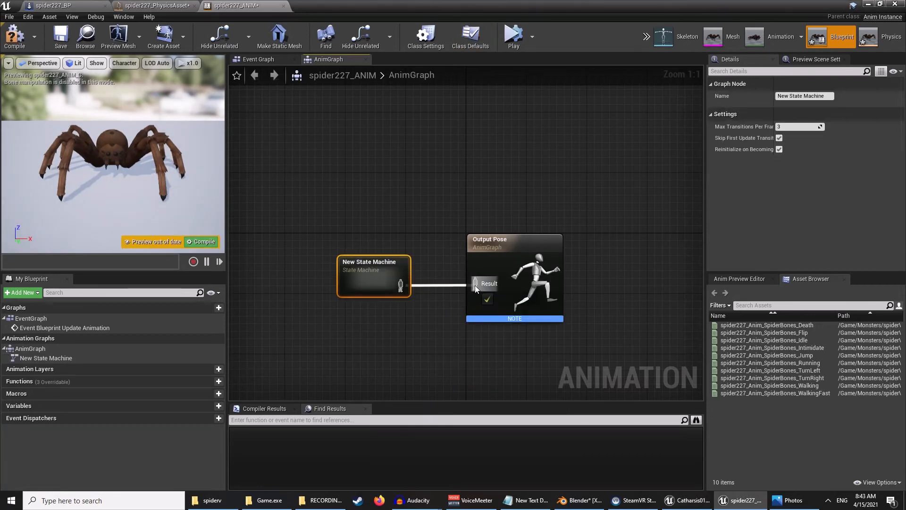
- Inside the state machine, add a spider227_Anim_SpiderBones_Walking state connected from Entry, and save
{"action": "double_click", "coordinate": [398, 277]}
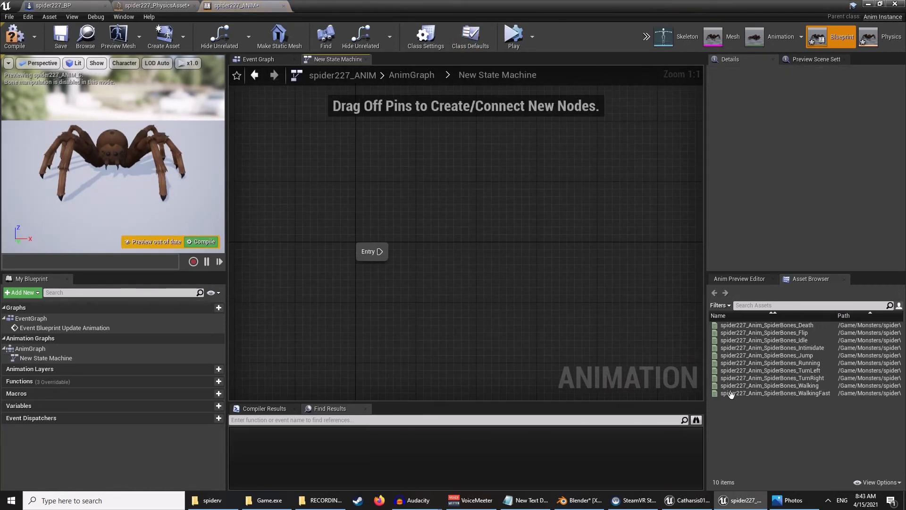
{"action": "left_click_drag", "start_coordinate": [736, 385], "coordinate": [486, 236]}
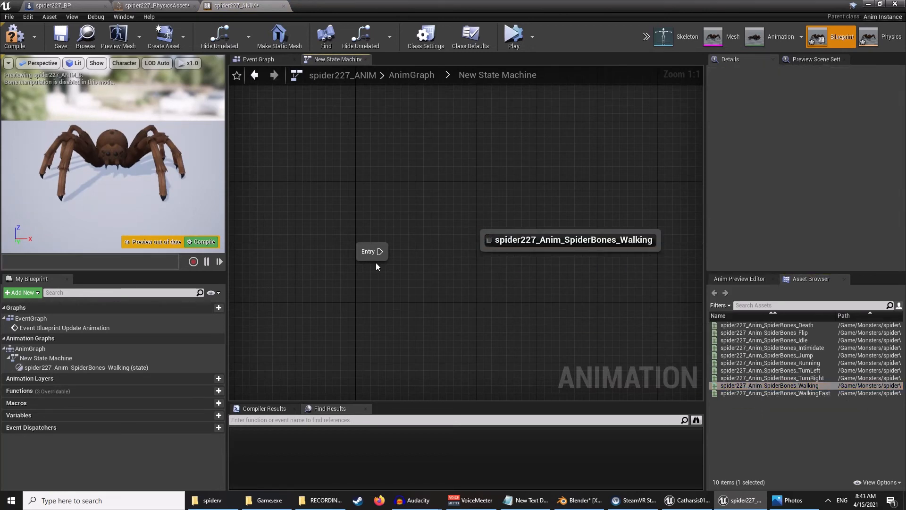
{"action": "left_click_drag", "start_coordinate": [444, 256], "coordinate": [494, 246]}
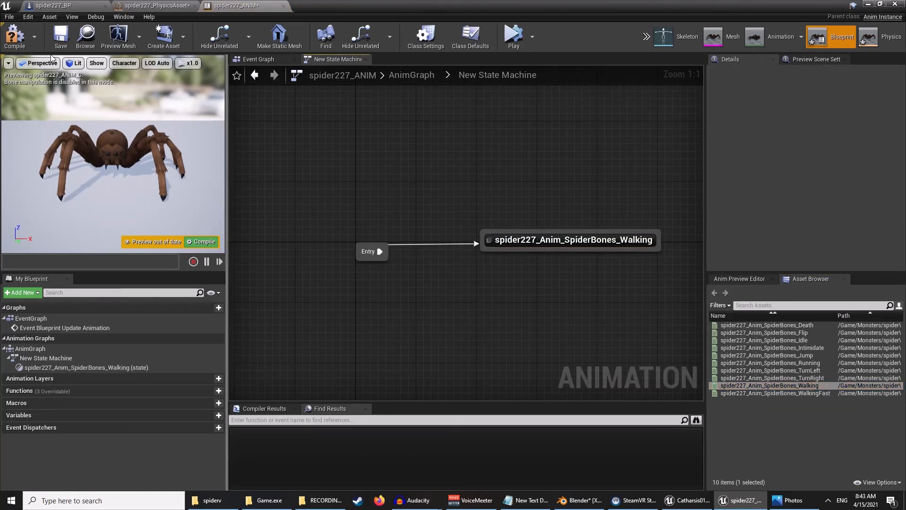
{"action": "left_click", "coordinate": [61, 36]}
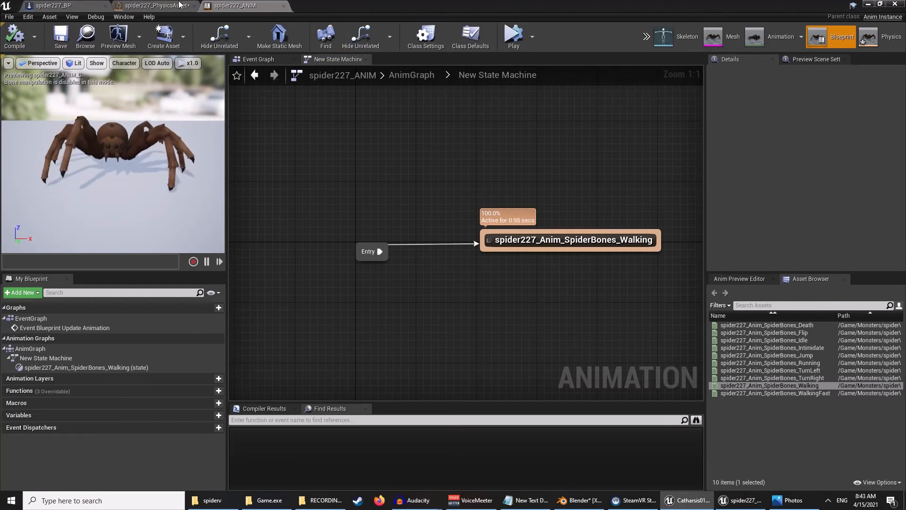
- In spider227_BP, set the SkeletalMesh's Anim Class to spider227_ANIM and compile the blueprint
{"action": "left_click", "coordinate": [72, 7]}
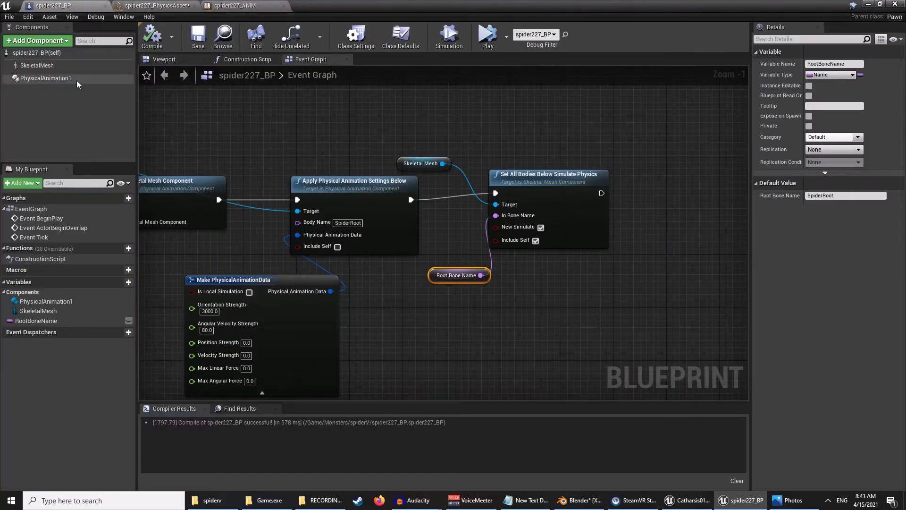
{"action": "left_click", "coordinate": [43, 66]}
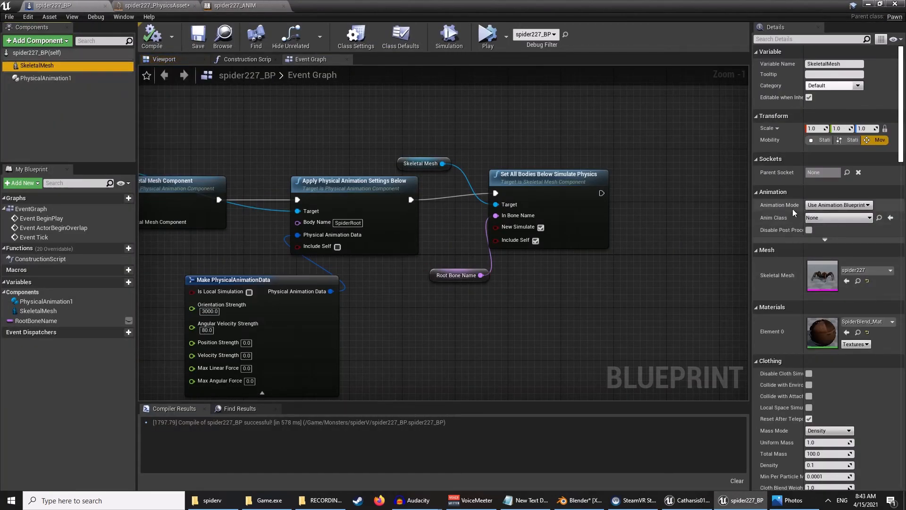
{"action": "left_click", "coordinate": [850, 219]}
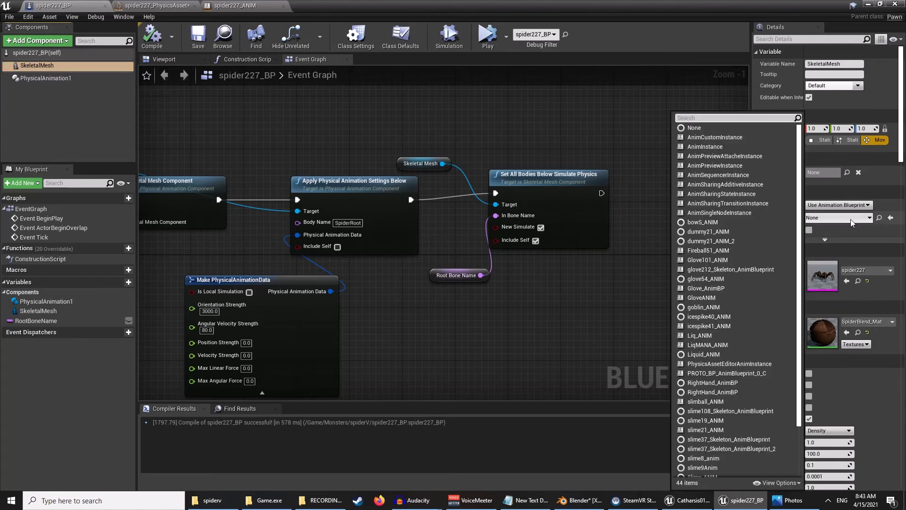
{"action": "type", "text": "spi"}
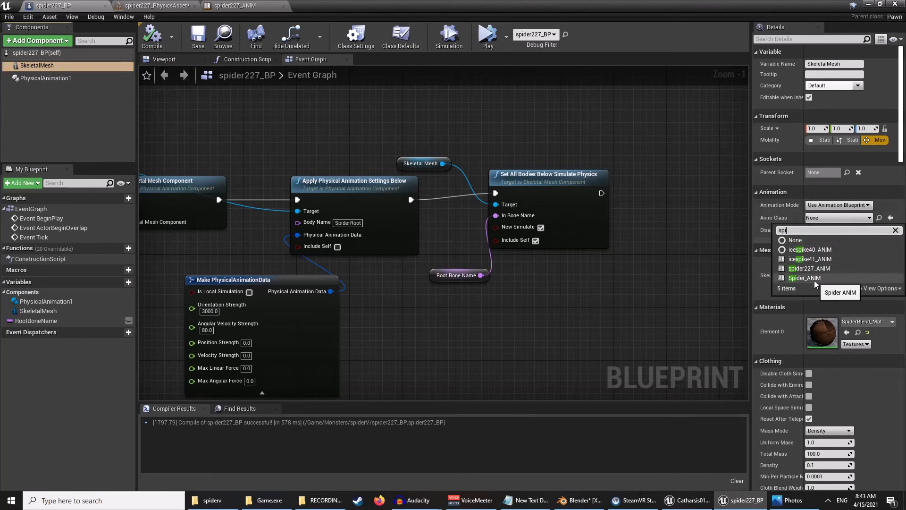
{"action": "left_click", "coordinate": [810, 268]}
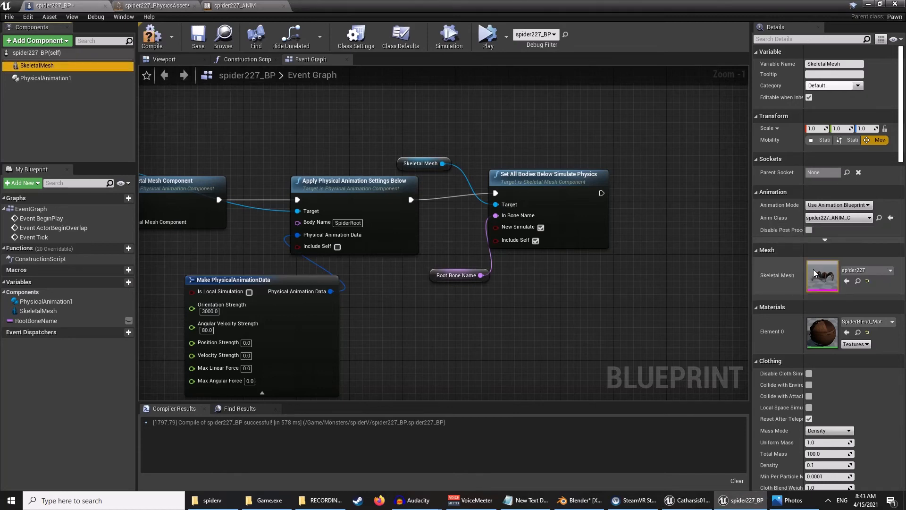
{"action": "left_click", "coordinate": [155, 44]}
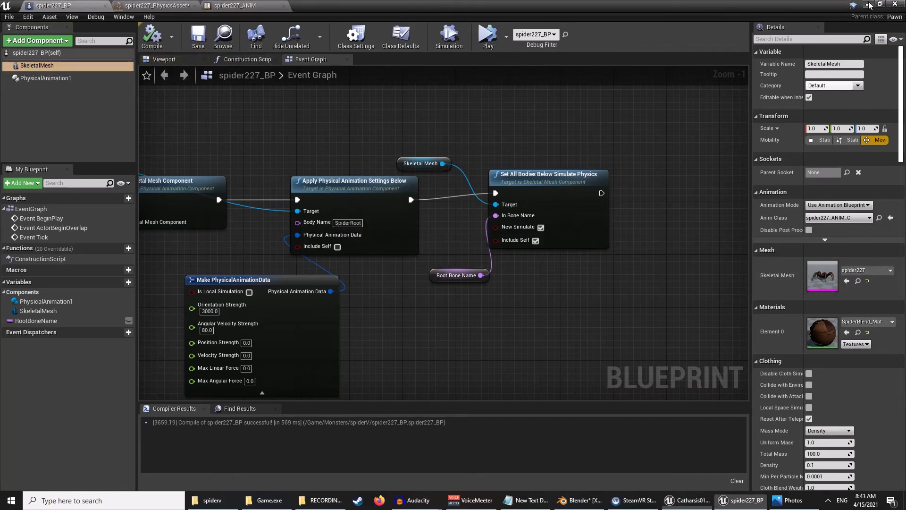
- Play the level to test the spider with its walking animation, then stop the session
{"action": "left_click", "coordinate": [870, 5]}
{"action": "right_click_drag", "start_coordinate": [494, 177], "coordinate": [439, 165]}
{"action": "key", "text": "s"}
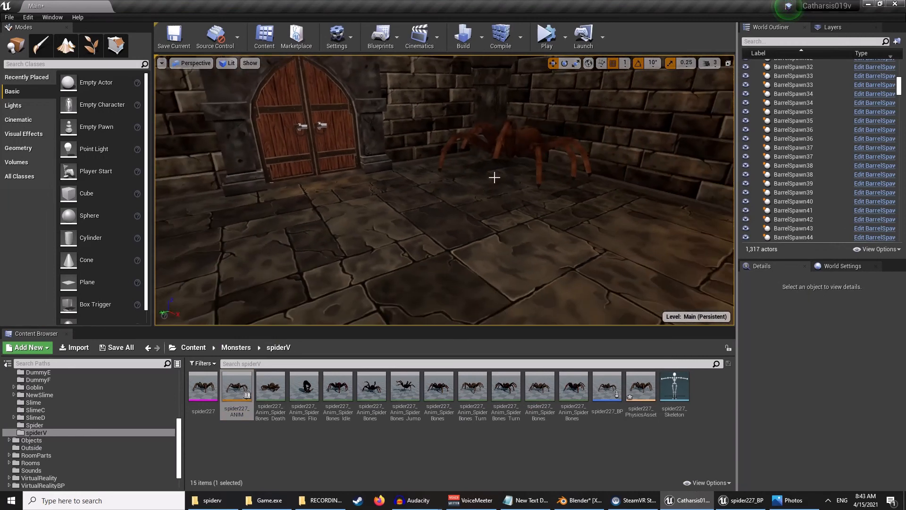
{"action": "left_click", "coordinate": [546, 36]}
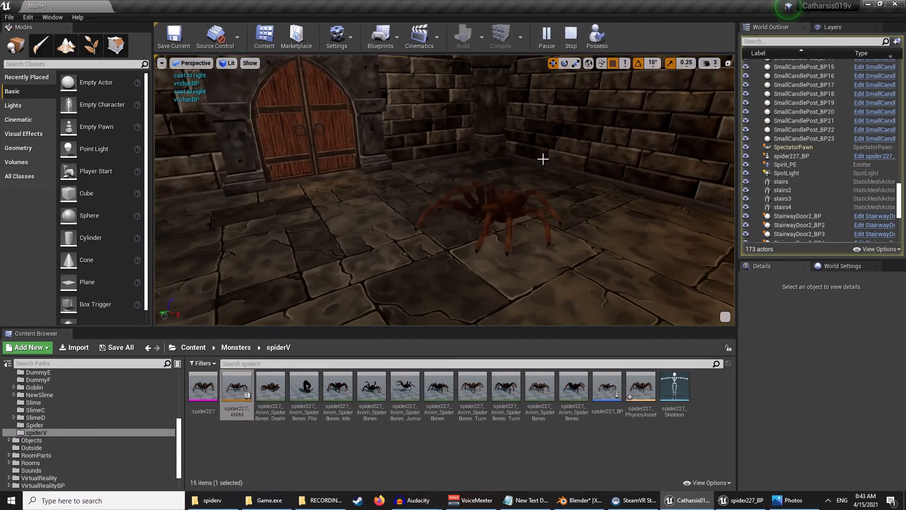
{"action": "right_click_drag", "start_coordinate": [543, 159], "coordinate": [623, 185]}
{"action": "key", "text": "w"}
{"action": "key", "text": "s"}
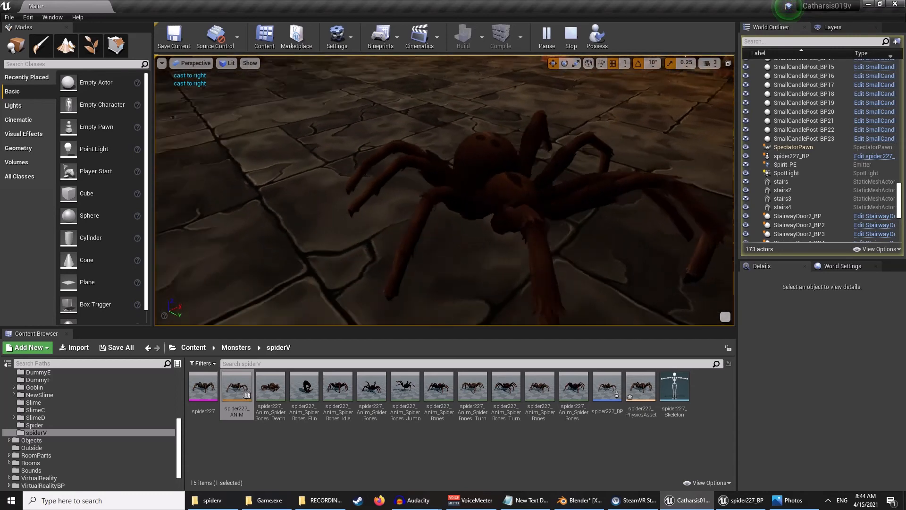
{"action": "key", "text": "d"}
{"action": "right_click_drag", "start_coordinate": [585, 189], "coordinate": [432, 165]}
{"action": "key", "text": "w"}
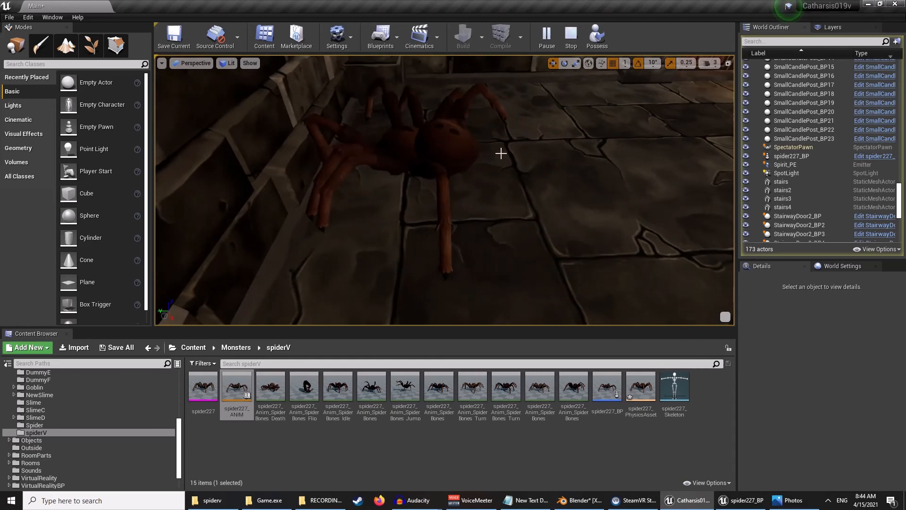
{"action": "left_click", "coordinate": [572, 34]}
- Run the level again to recheck the spider's animation up close, then stop it
{"action": "key", "text": "w"}
{"action": "right_click_drag", "start_coordinate": [443, 189], "coordinate": [350, 212]}
{"action": "key", "text": "d"}
{"action": "right_click_drag", "start_coordinate": [479, 164], "coordinate": [450, 180]}
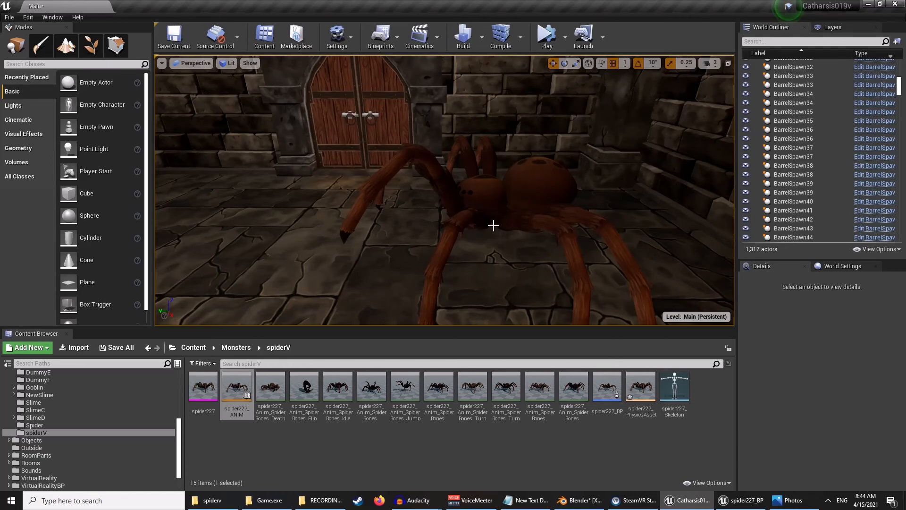
{"action": "right_click_drag", "start_coordinate": [509, 201], "coordinate": [579, 207]}
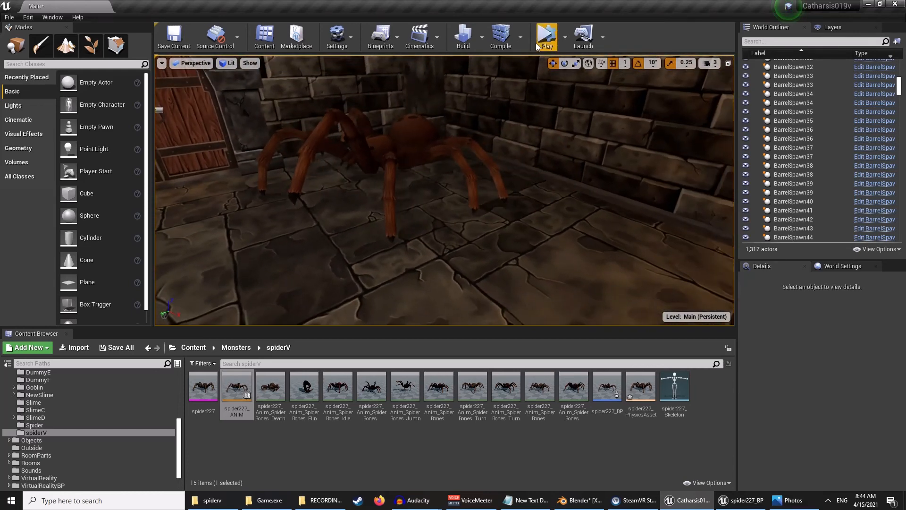
{"action": "left_click", "coordinate": [546, 38]}
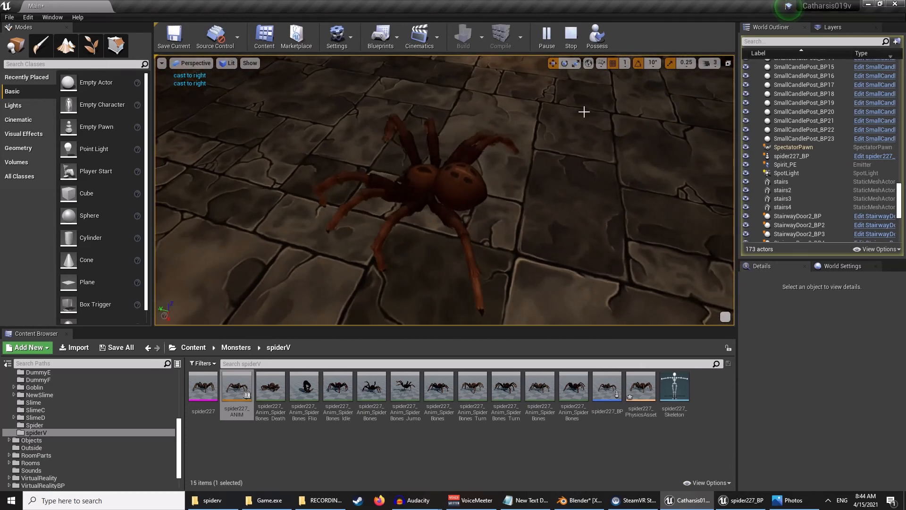
{"action": "left_click", "coordinate": [572, 42]}
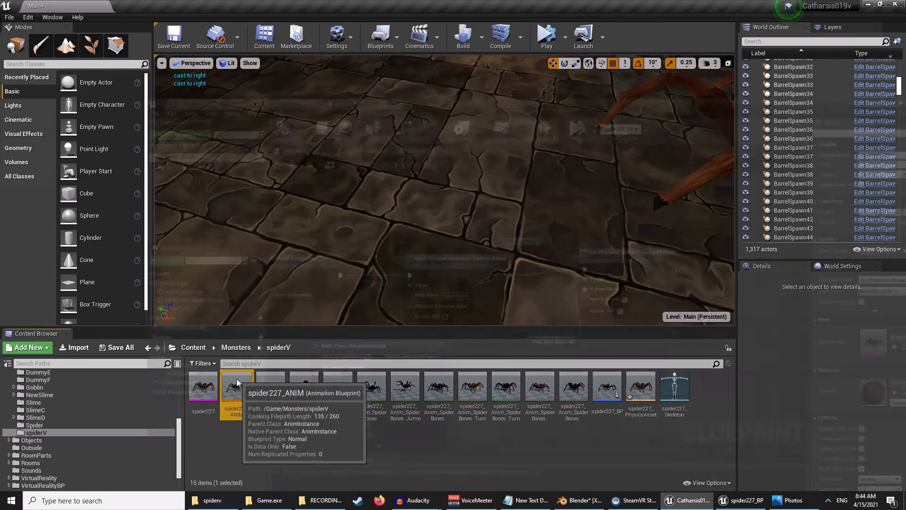
- In spider227_ANIM's state machine, add a spider227_Anim_SpiderBones_TurnRight state and connect Entry to it instead
{"action": "double_click", "coordinate": [237, 386]}
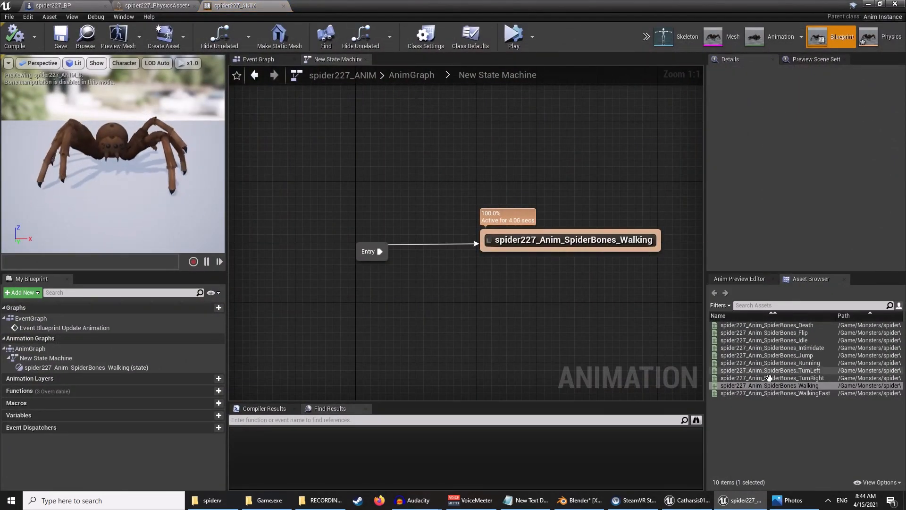
{"action": "left_click_drag", "start_coordinate": [772, 378], "coordinate": [491, 279]}
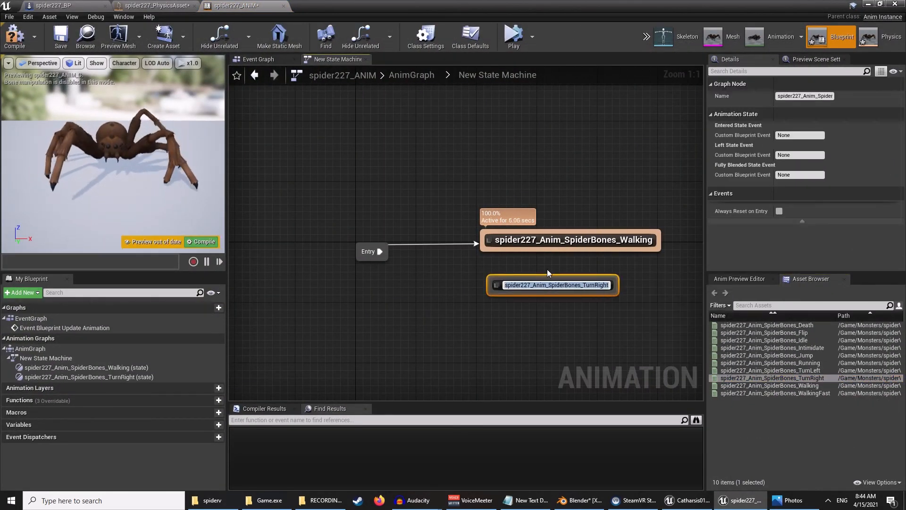
{"action": "left_click_drag", "start_coordinate": [380, 251], "coordinate": [495, 295]}
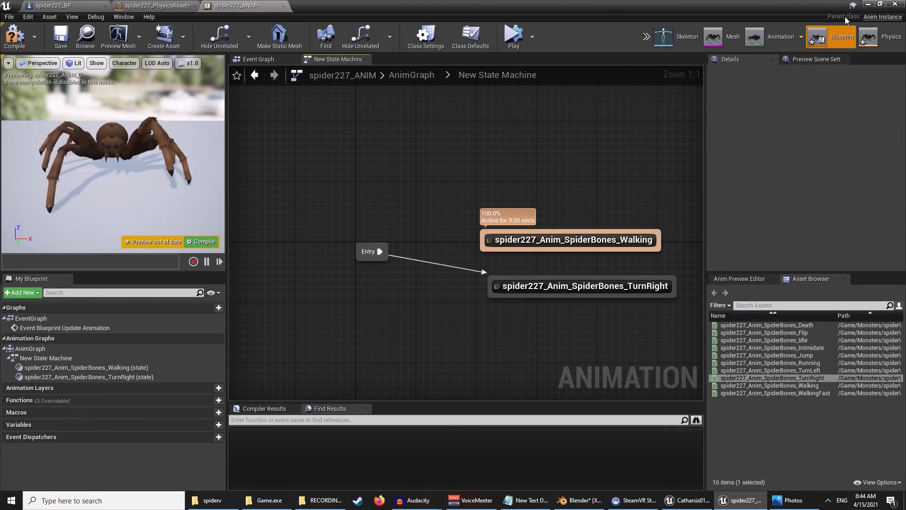
{"action": "left_click", "coordinate": [868, 4]}
- Play the level to check the spider's turning animation, then stop
{"action": "left_click", "coordinate": [548, 35]}
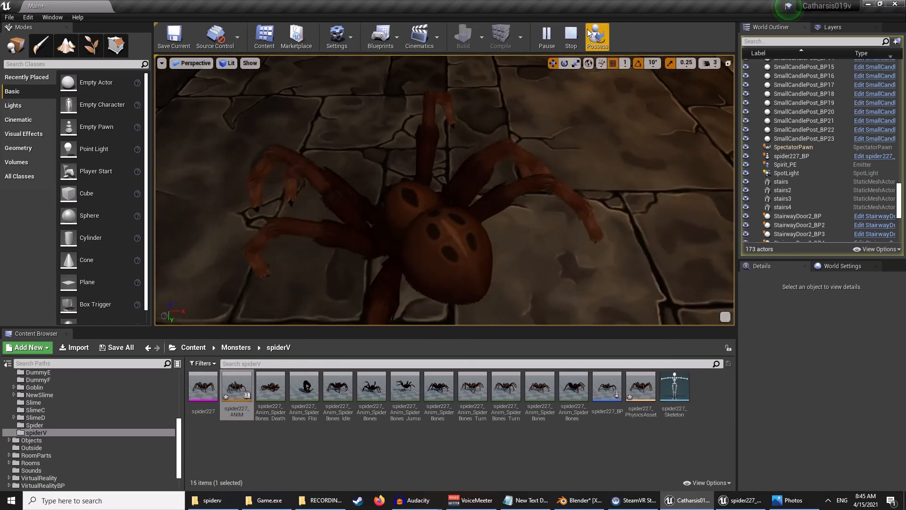
{"action": "left_click", "coordinate": [571, 38]}
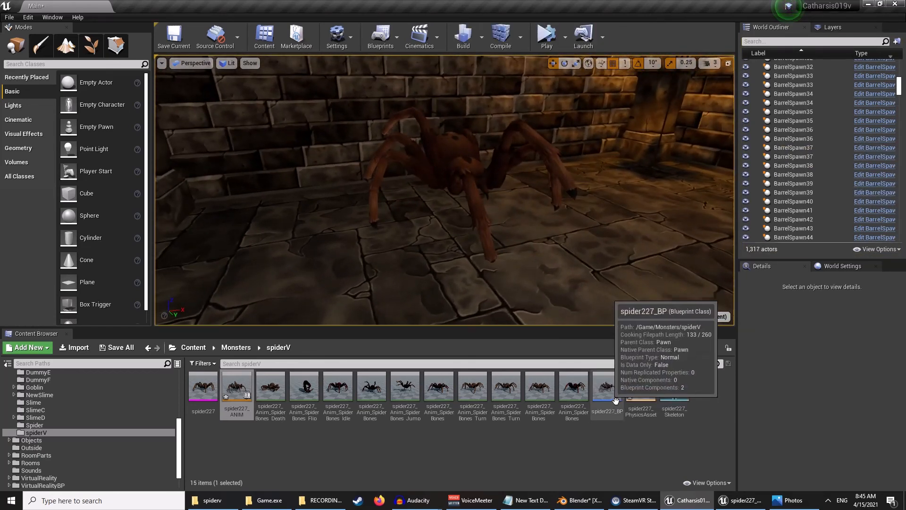
- Open spider227_BP, move the Root Bone Name getter node slightly upward, and close the editor
{"action": "double_click", "coordinate": [607, 386]}
{"action": "right_click_drag", "start_coordinate": [440, 282], "coordinate": [532, 269]}
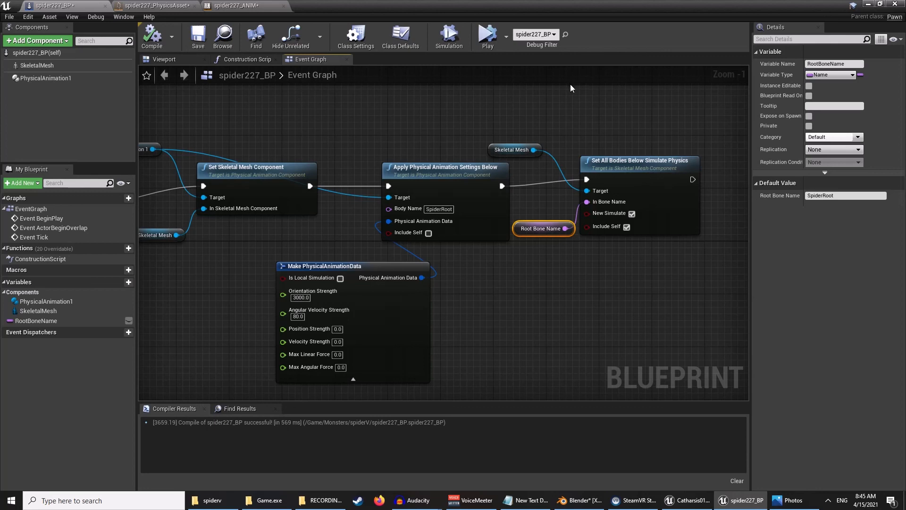
{"action": "left_click_drag", "start_coordinate": [519, 229], "coordinate": [520, 209]}
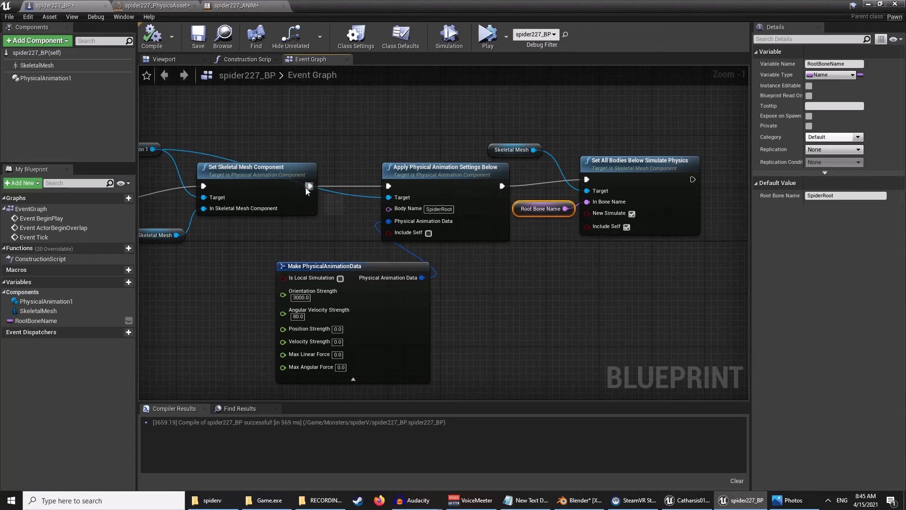
{"action": "left_click", "coordinate": [869, 4]}
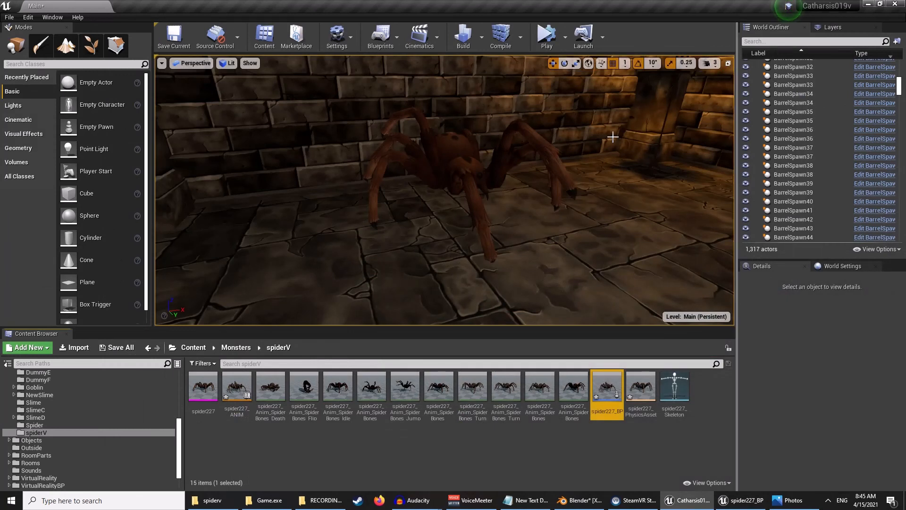